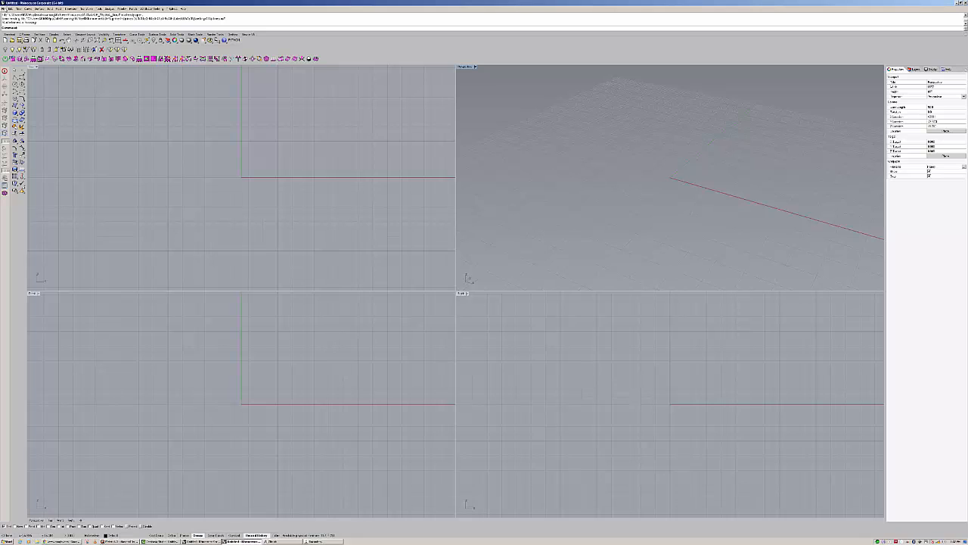
Import the first file listed on the Desktop, bringing the ring circle and the stone cutter into the empty model.
left_click(4, 9)
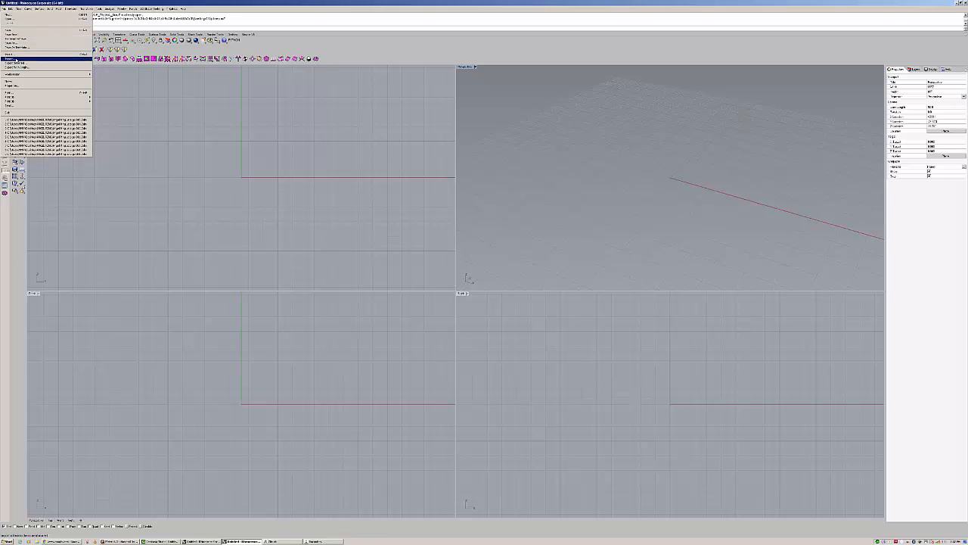
left_click(11, 59)
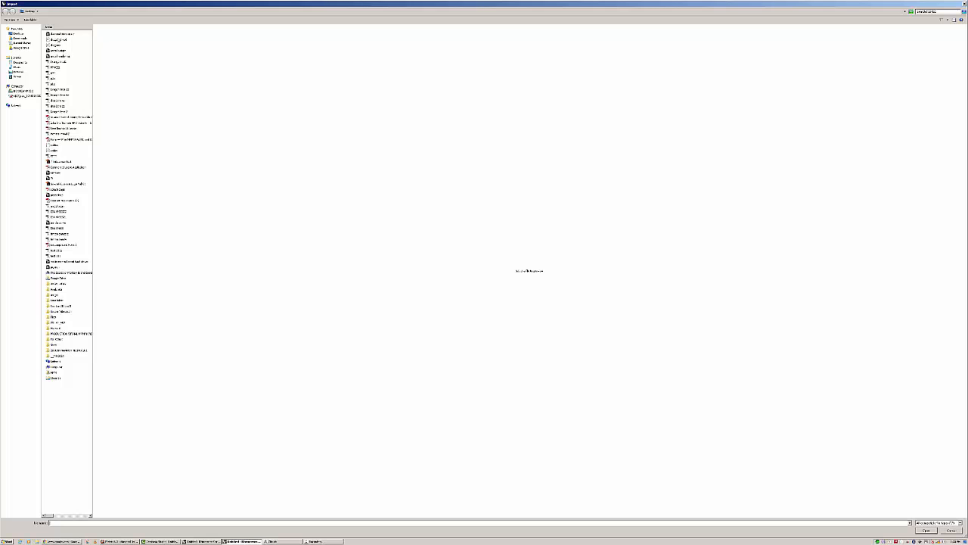
double_click(60, 35)
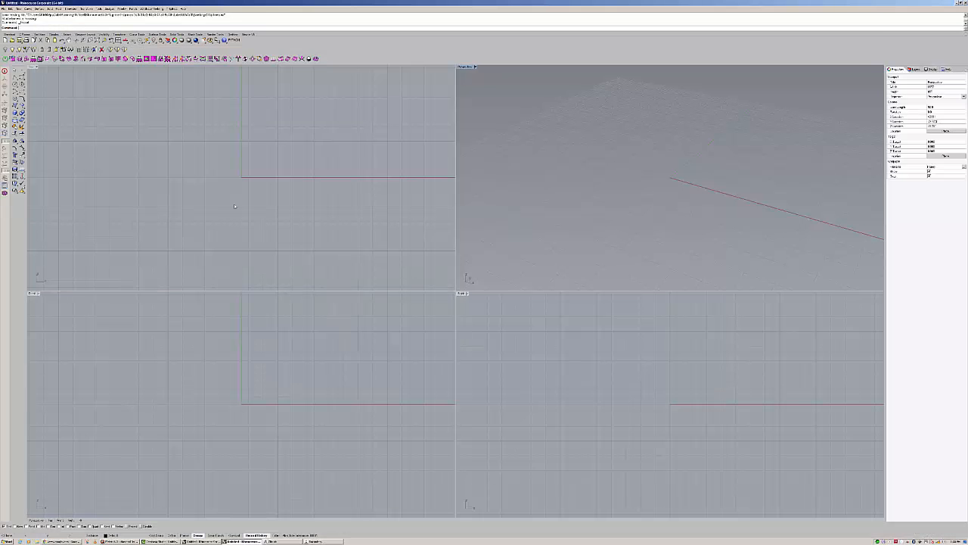
left_click(321, 345)
right_click_drag(320, 355, 305, 340)
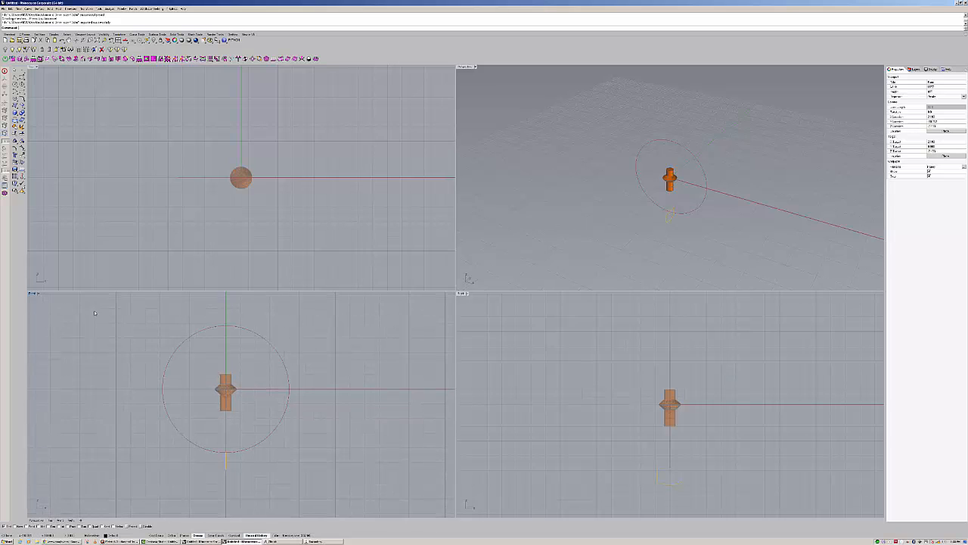
double_click(32, 294)
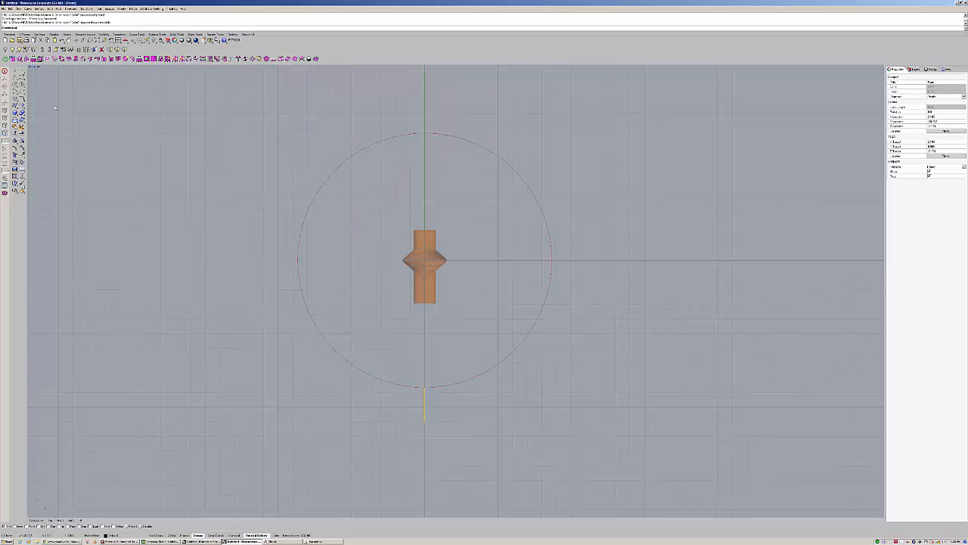
double_click(33, 66)
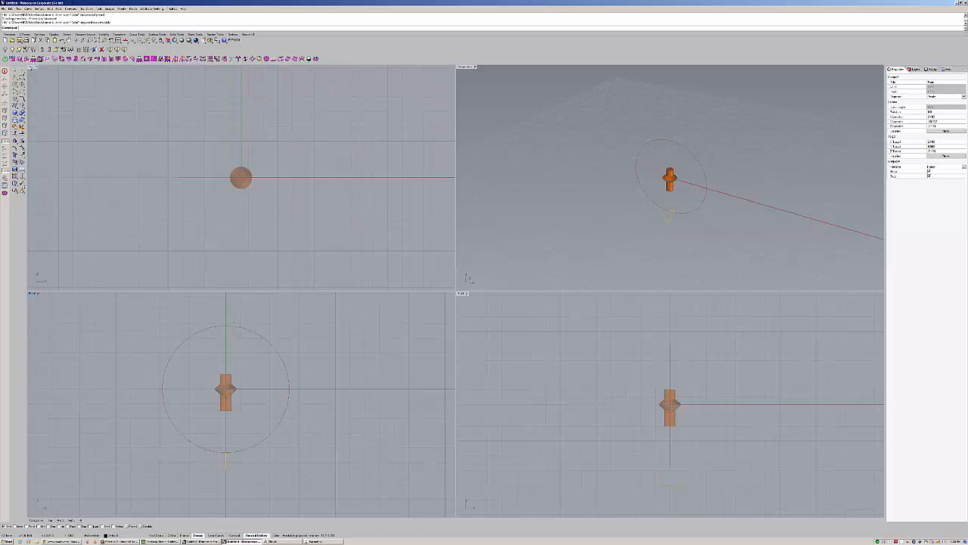
Enable Quad snapping and dimension the ring circle's vertical diameter between its top and bottom quadrants, placing the dimension beside it in the Front view.
double_click(464, 67)
scroll(513, 274, "up", 9)
right_click_drag(512, 274, 525, 242)
scroll(521, 262, "down", 8)
left_click(522, 216)
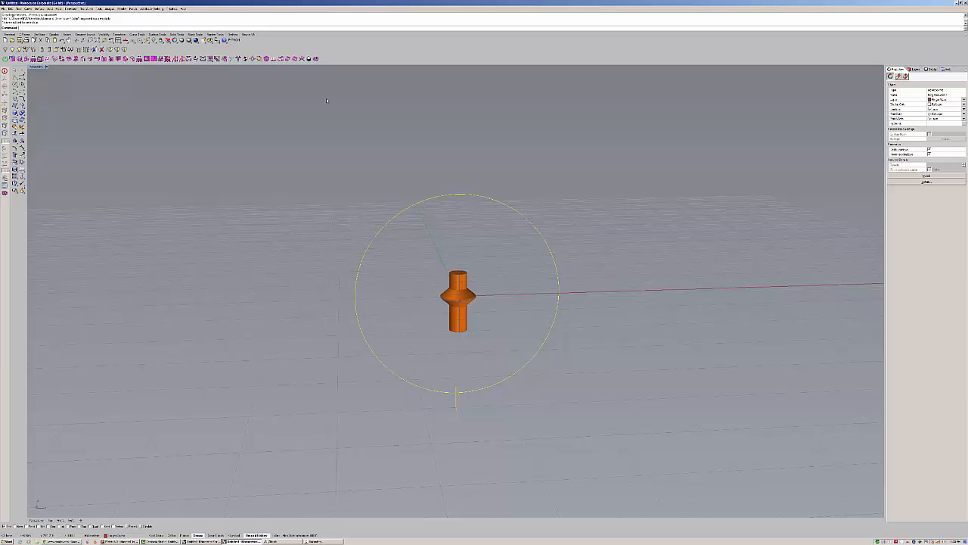
left_click(235, 40)
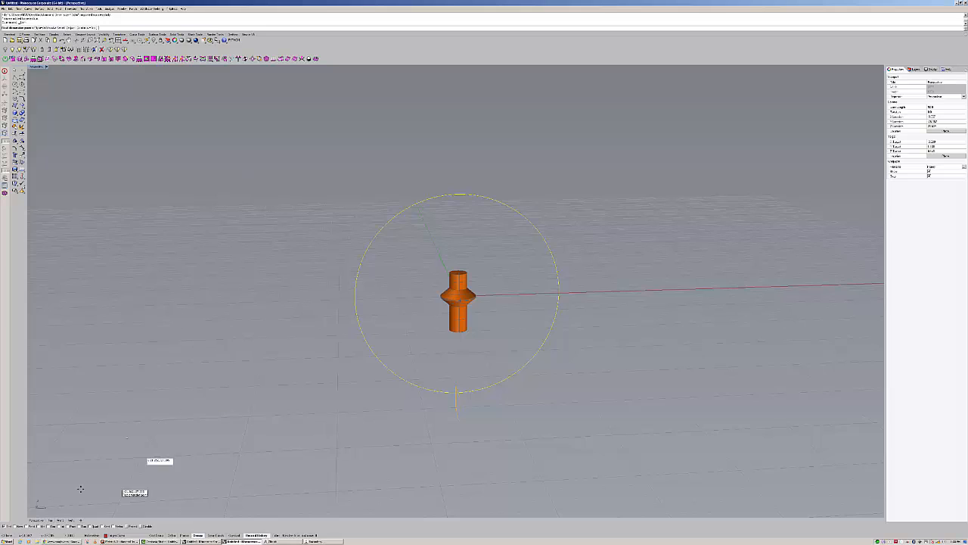
left_click(89, 527)
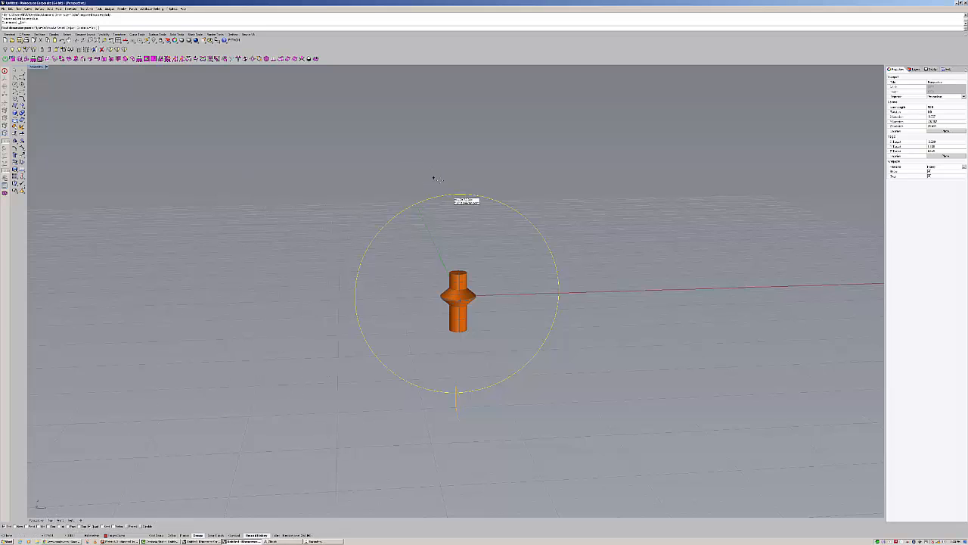
left_click(458, 195)
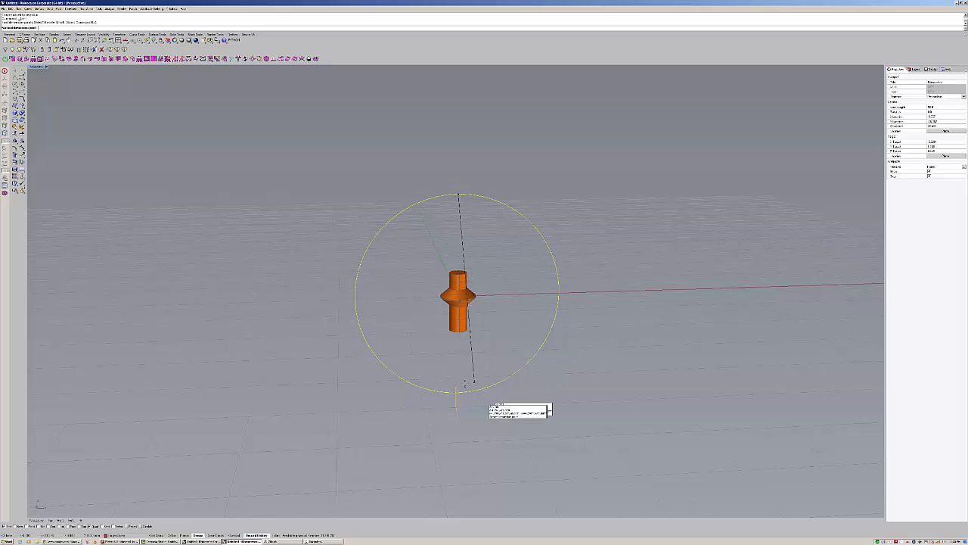
left_click(458, 392)
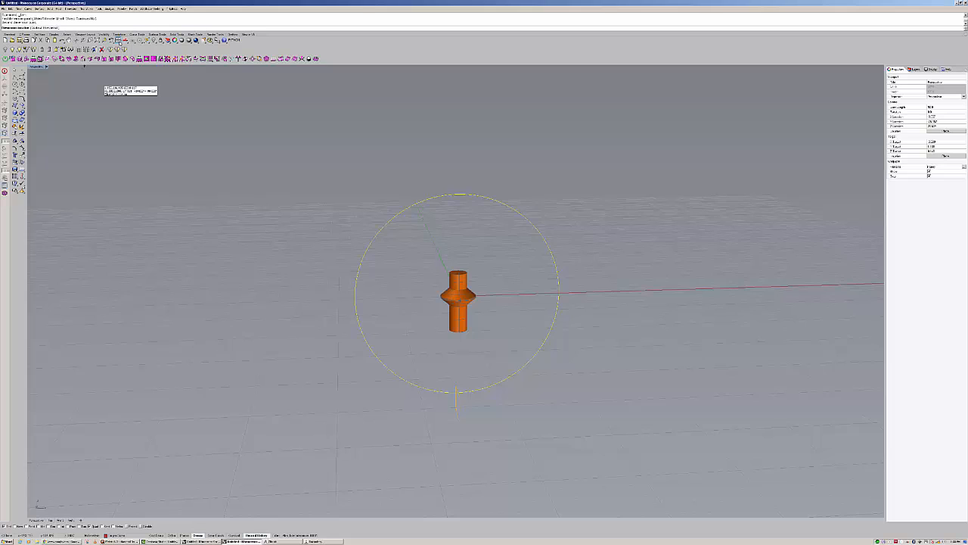
left_click(118, 42)
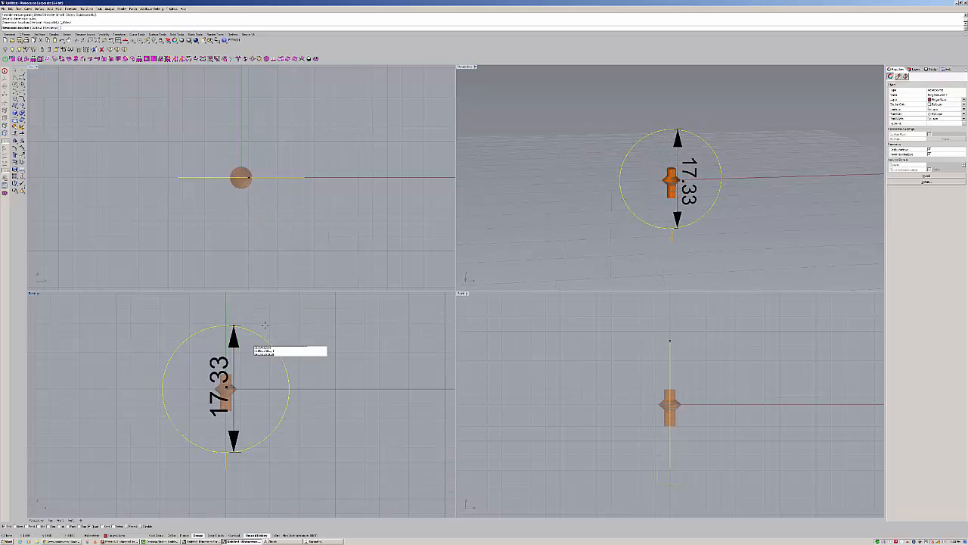
left_click(370, 321)
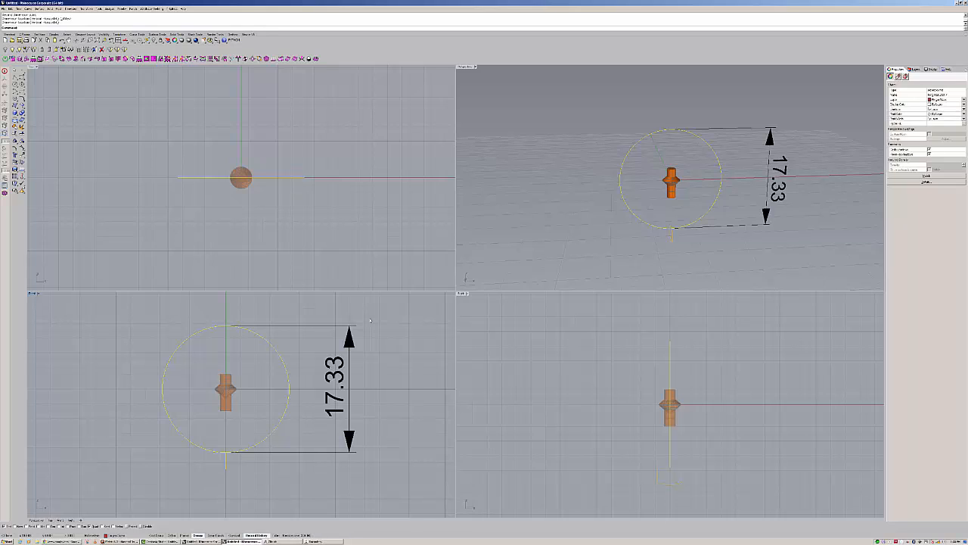
Delete the vertical diameter dimension beside the ring circle.
key("Escape")
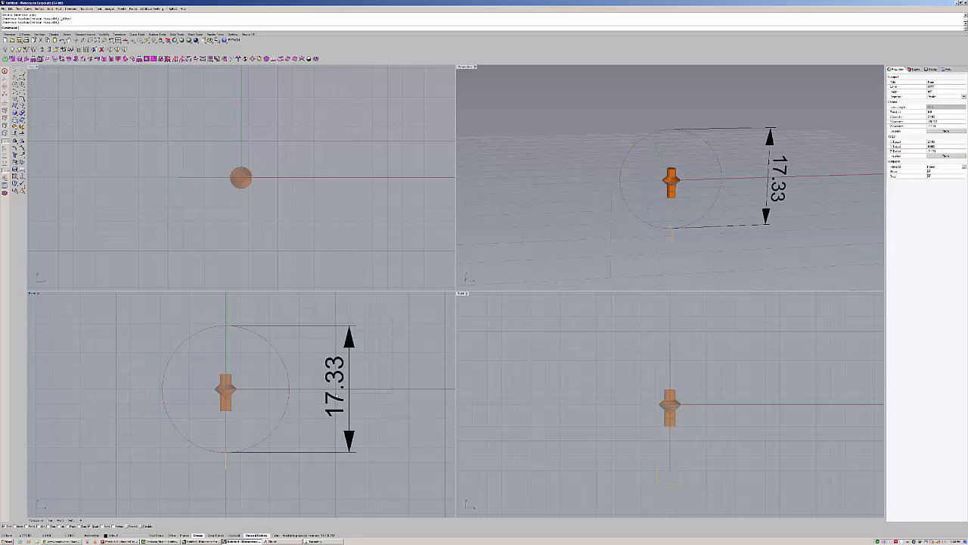
left_click(337, 389)
key("Delete")
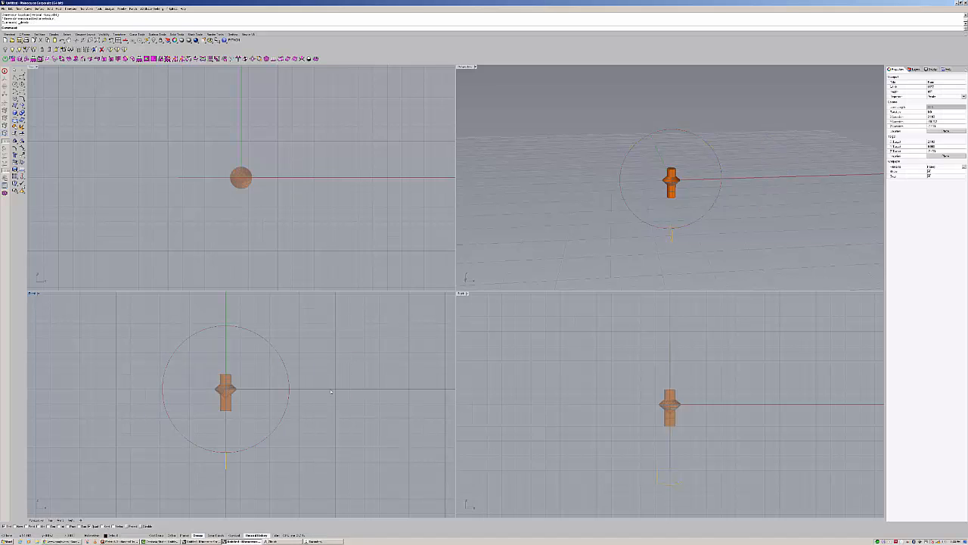
Examine the gem and the cutter solid around it in the Front and Perspective views, selecting each one.
left_click(227, 395)
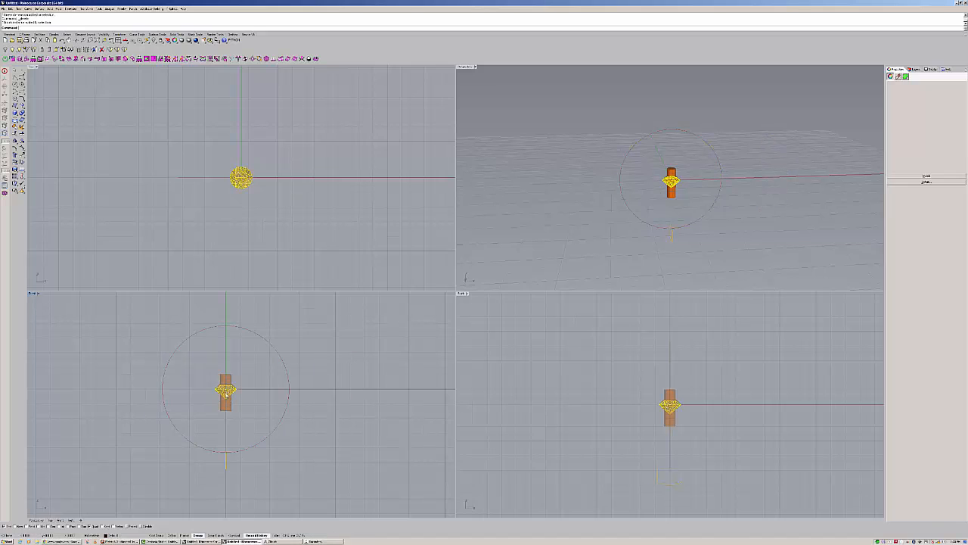
scroll(227, 394, "up", 10)
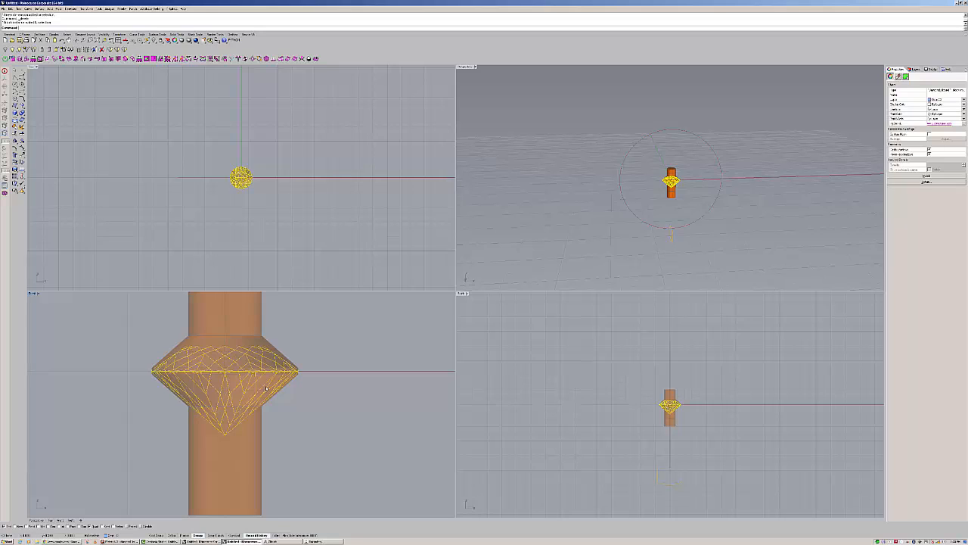
scroll(743, 168, "up", 6)
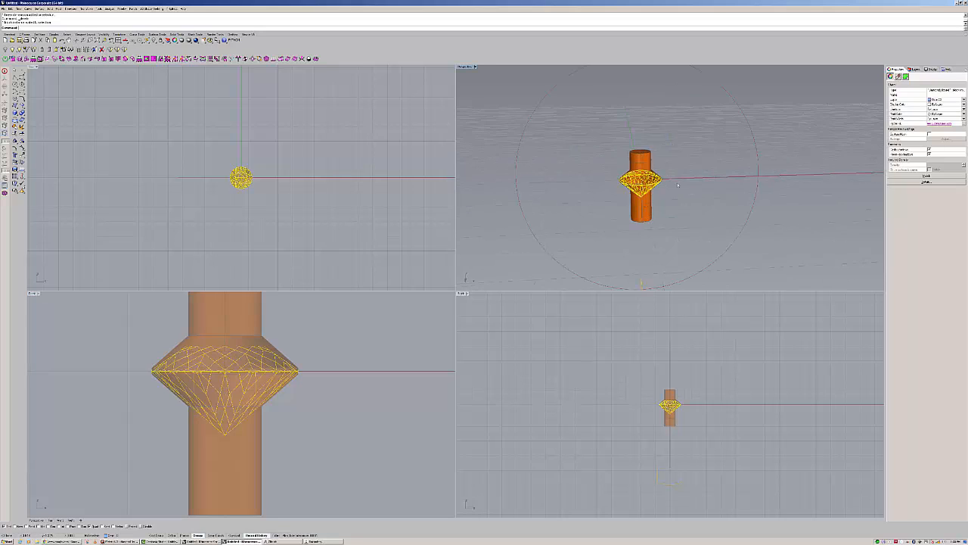
double_click(466, 68)
right_click_drag(449, 170, 437, 235)
scroll(433, 246, "down", 8)
left_click(437, 228)
left_click(398, 223)
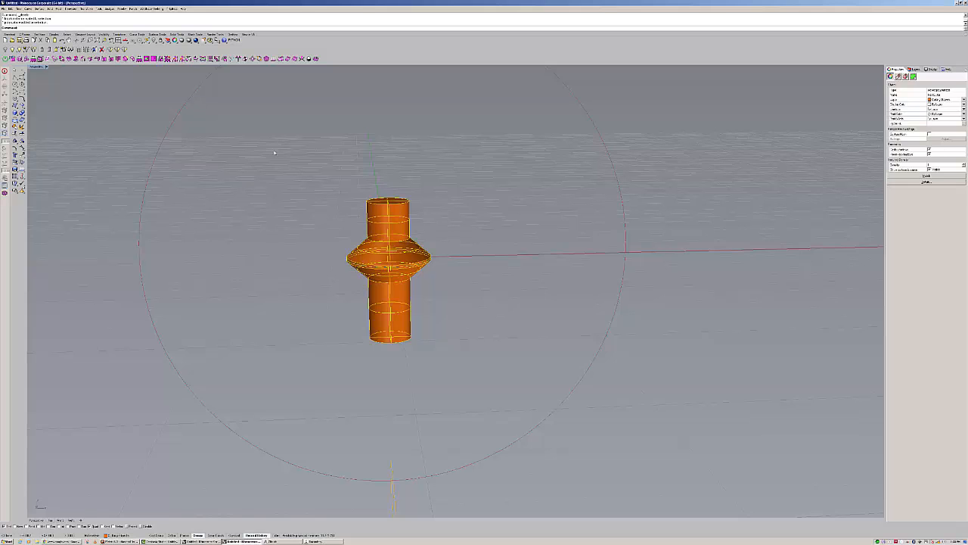
right_click_drag(335, 179, 309, 177)
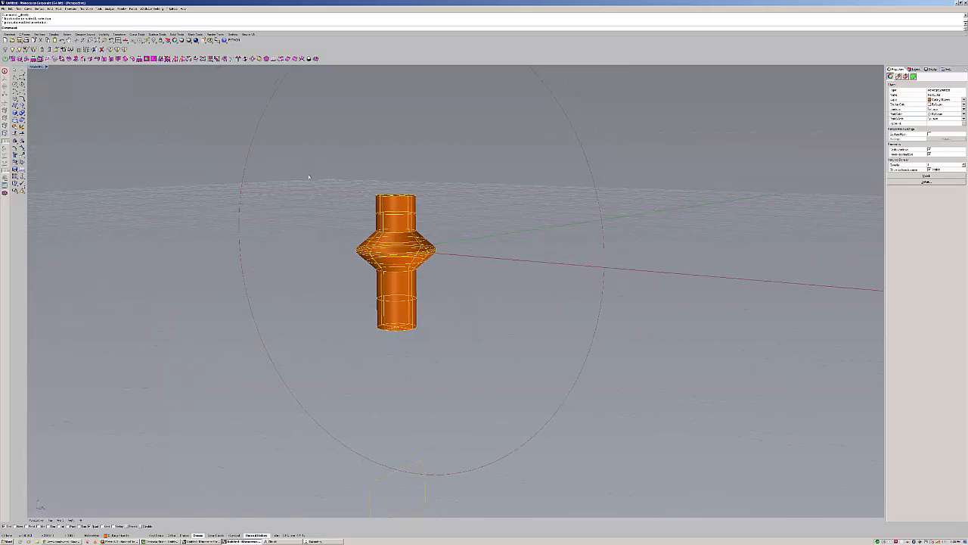
Start a polyline in the maximized Front view at the upper-left corner of the cutter's outline.
double_click(35, 68)
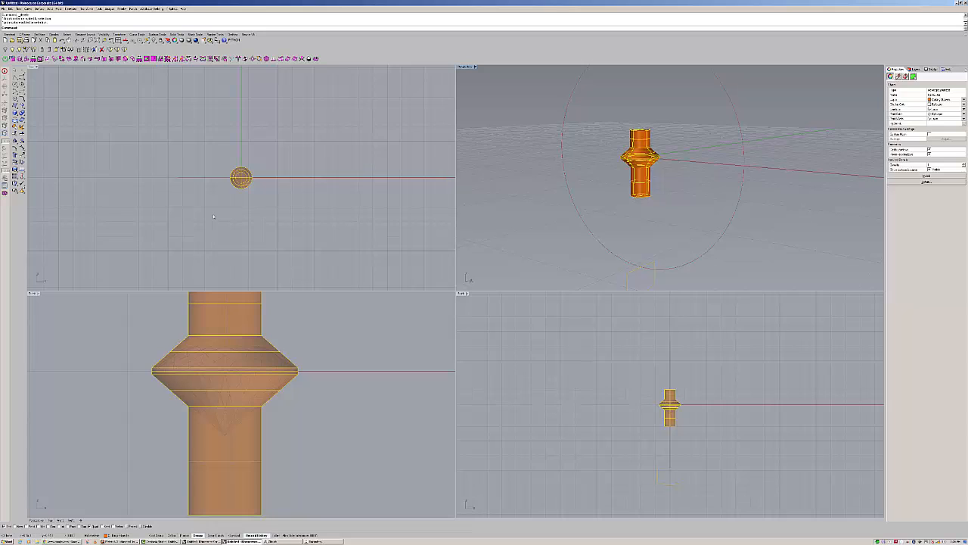
scroll(301, 355, "down", 10)
scroll(296, 363, "up", 4)
right_click_drag(295, 364, 280, 368)
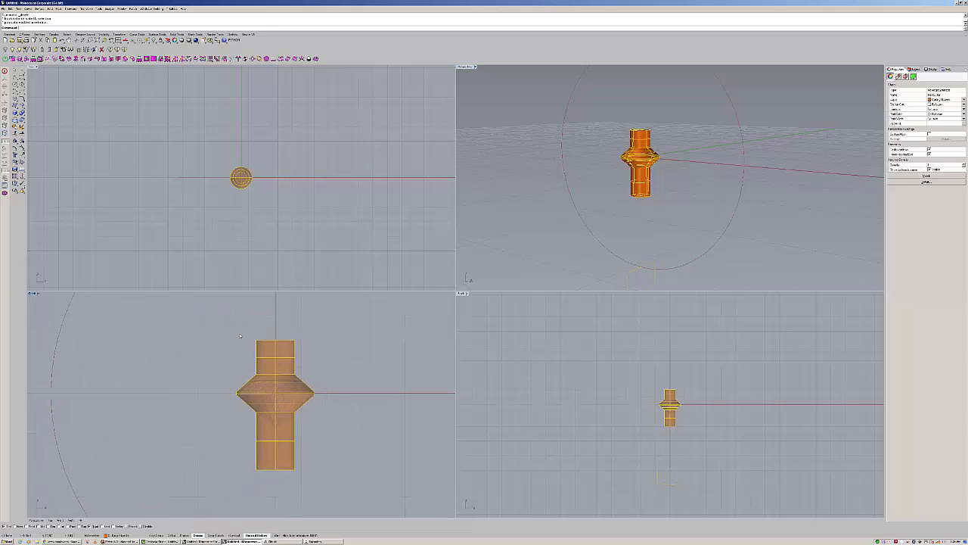
double_click(34, 294)
right_click_drag(311, 252, 217, 244)
right_click_drag(303, 234, 255, 234)
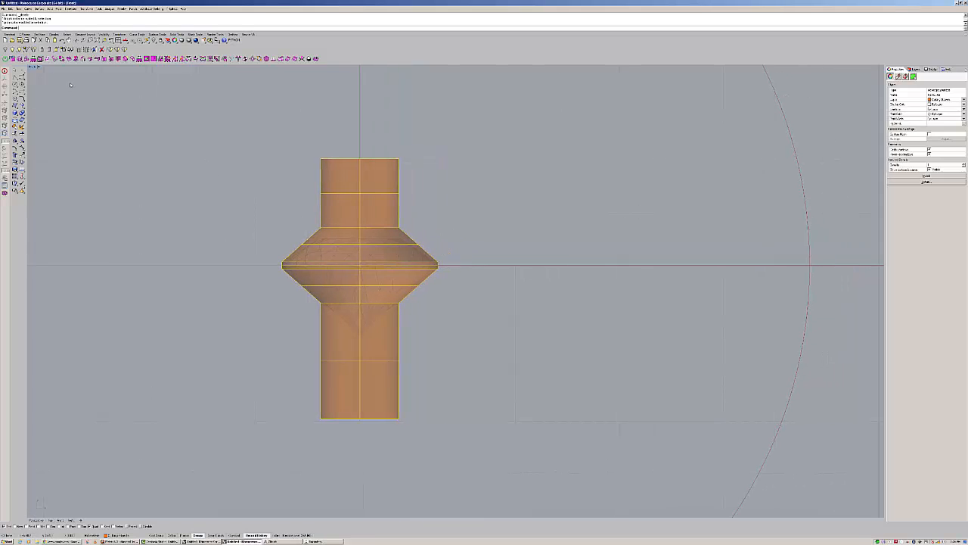
left_click(22, 77)
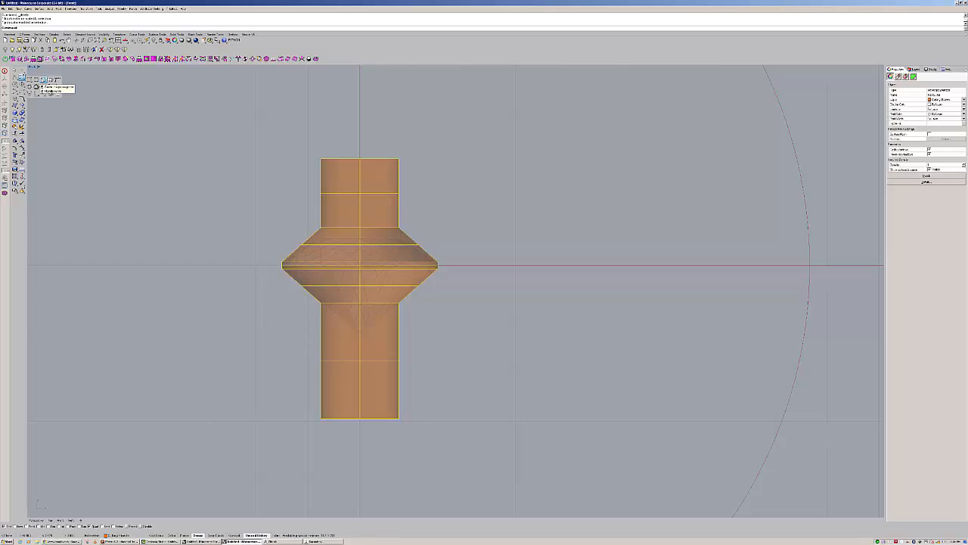
middle_click(71, 103)
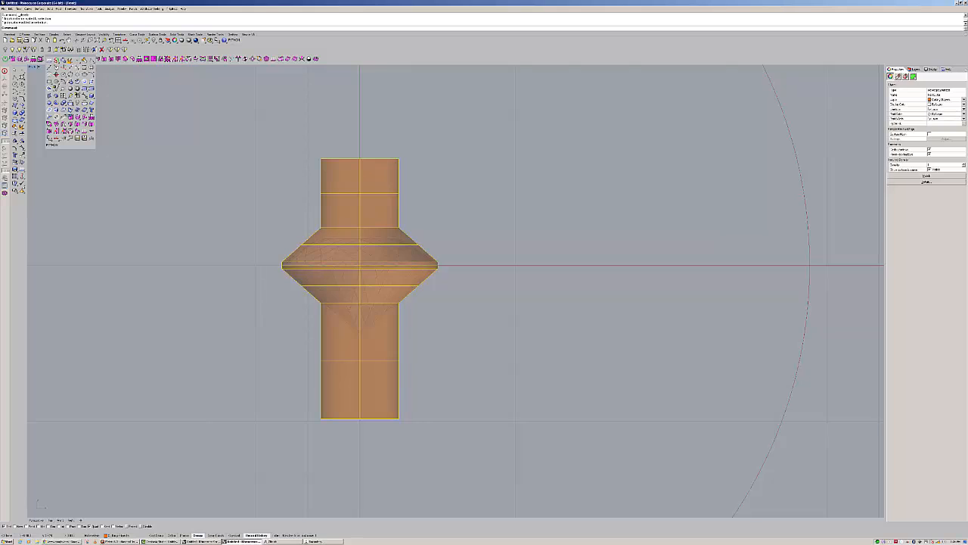
left_click(92, 67)
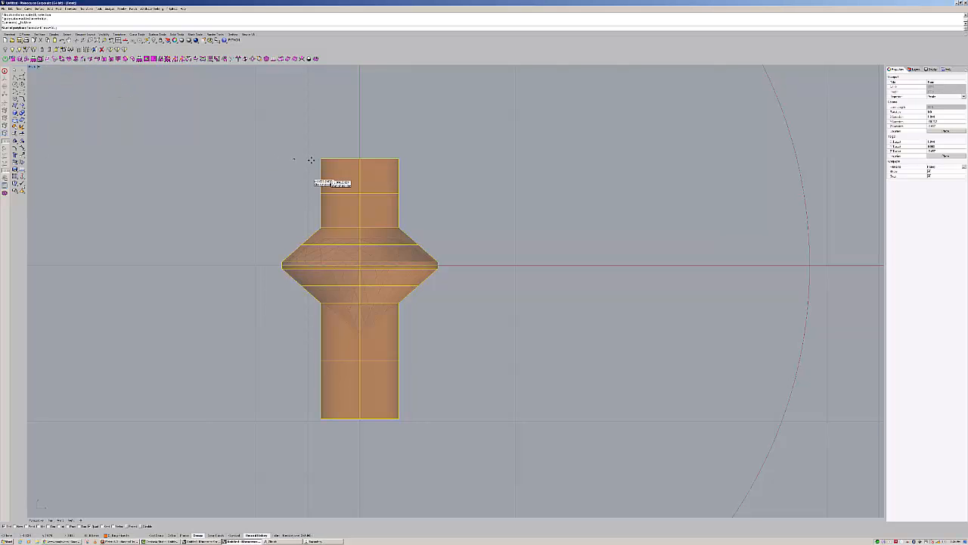
scroll(311, 159, "up", 5)
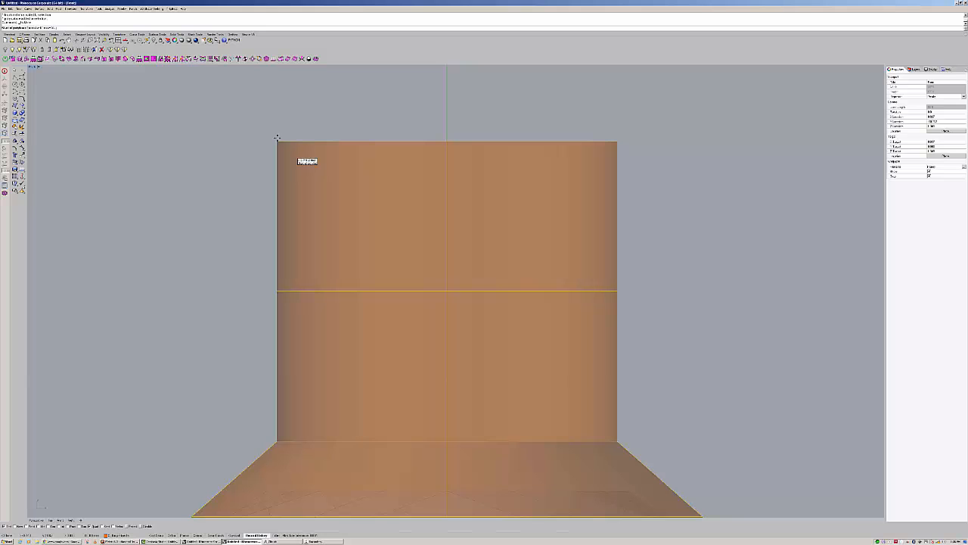
scroll(282, 193, "down", 5)
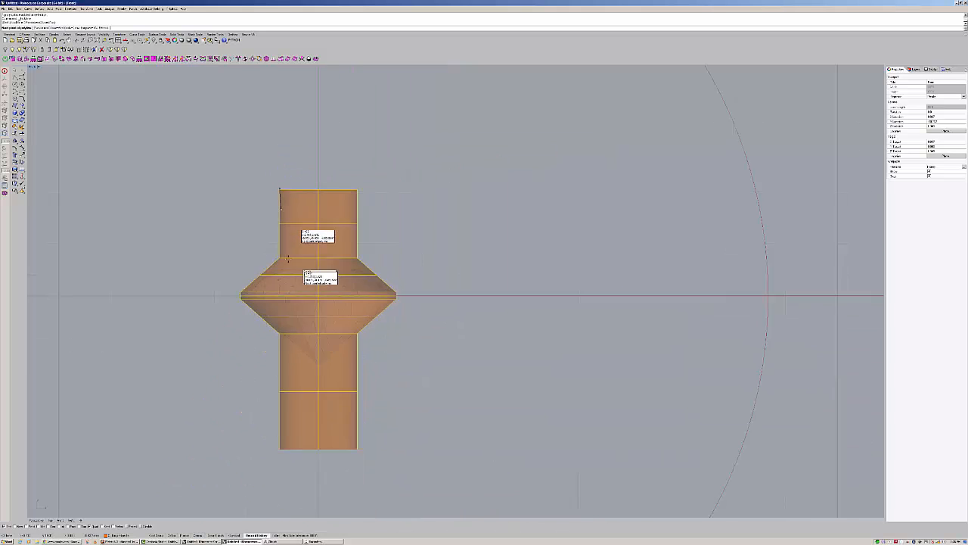
Trace the polyline down the cutter's left outline through the upper neck corner and both girdle corners, finishing at the lower neck corner.
scroll(266, 214, "up", 3)
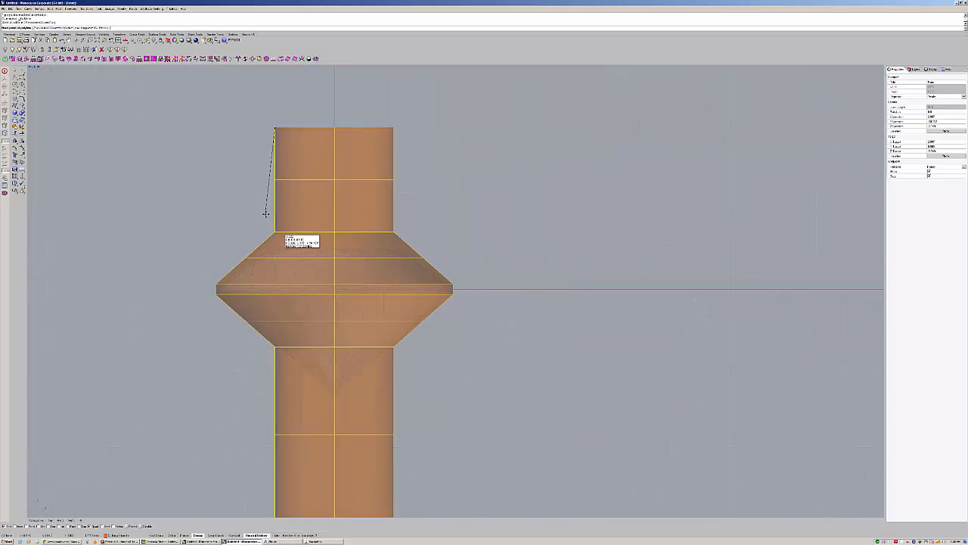
scroll(266, 215, "up", 3)
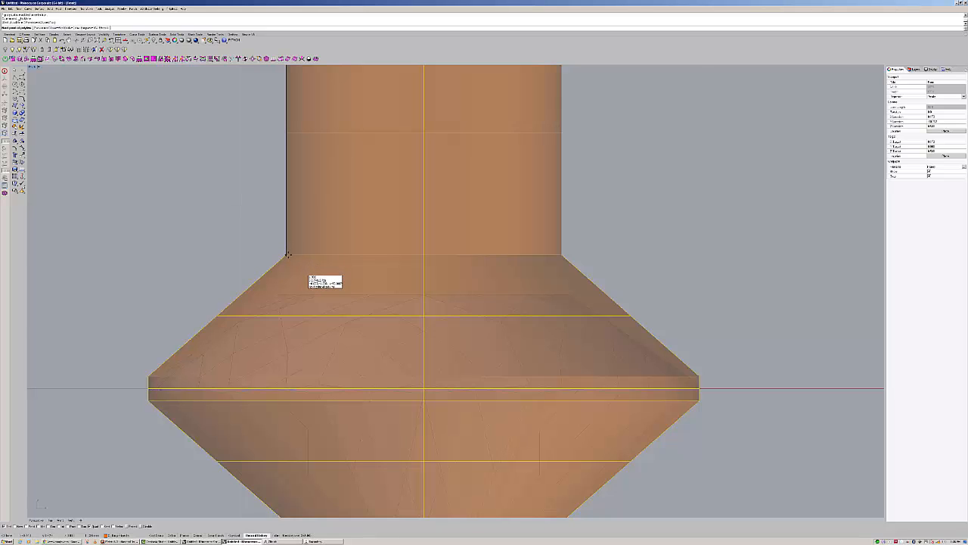
left_click(287, 254)
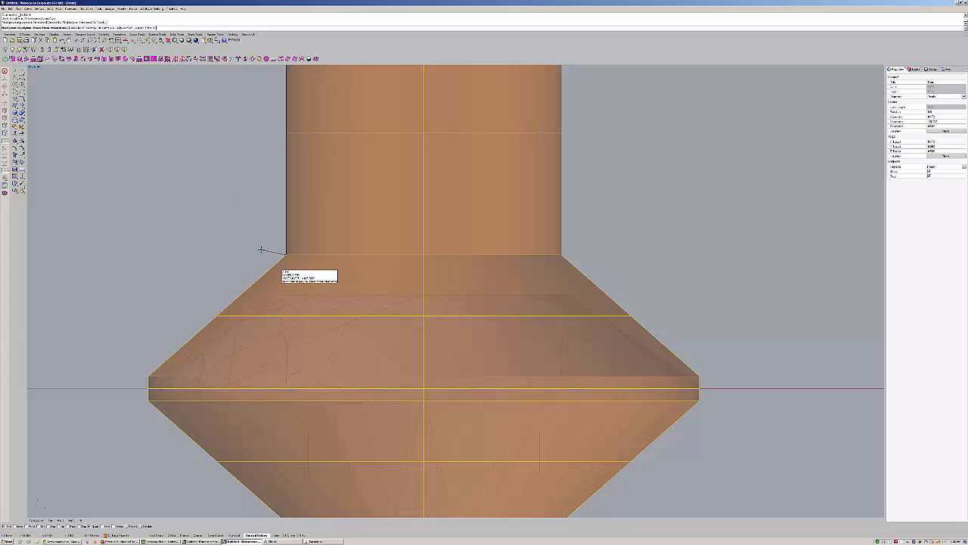
left_click(148, 375)
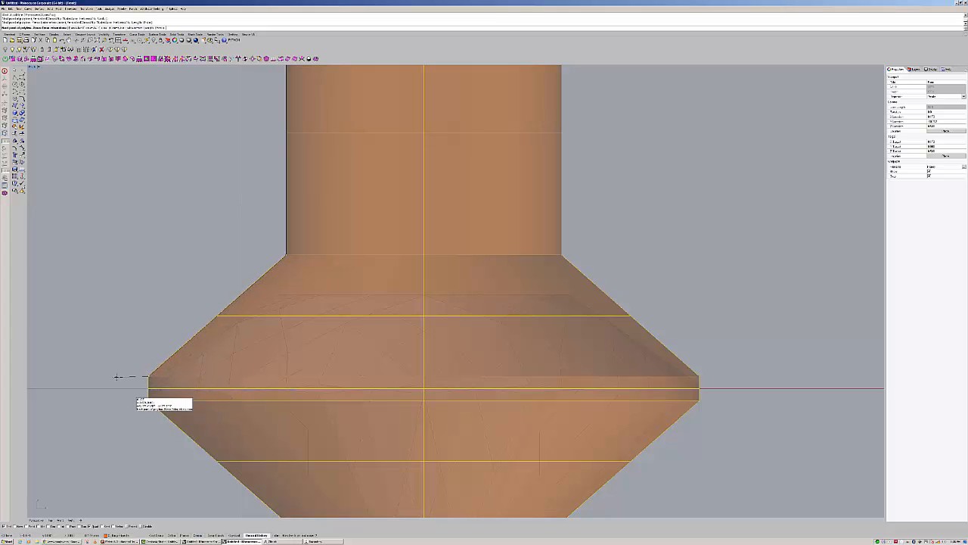
left_click(149, 399)
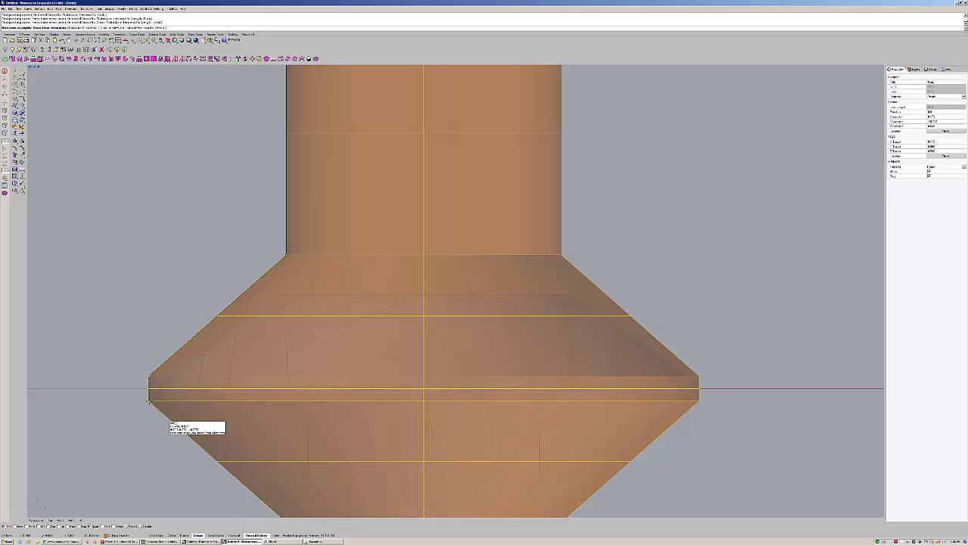
scroll(130, 402, "down", 4)
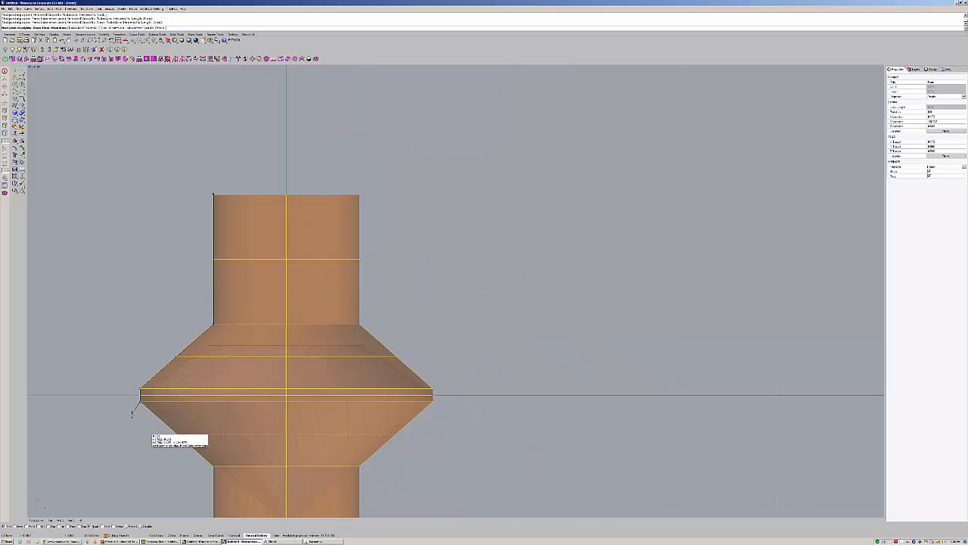
scroll(134, 412, "down", 1)
scroll(182, 445, "up", 5)
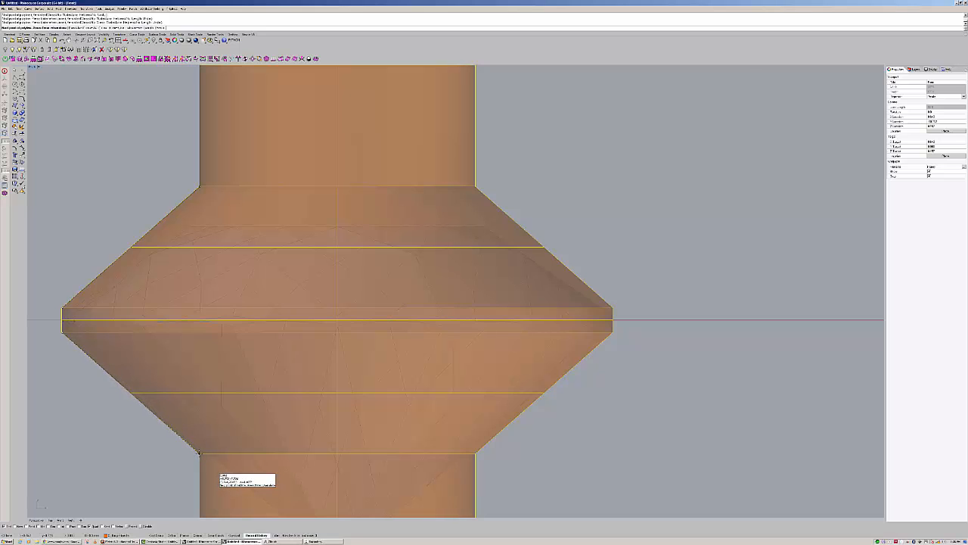
scroll(199, 453, "down", 5)
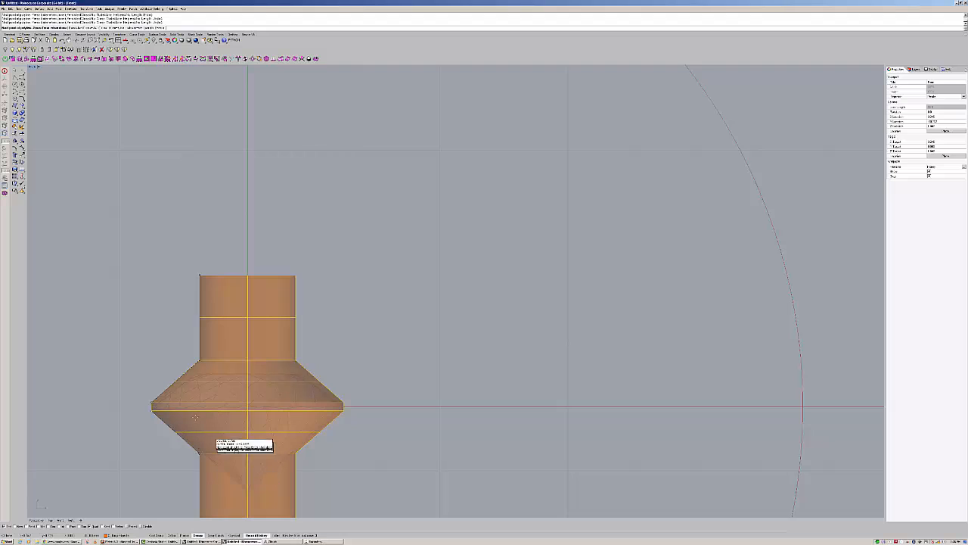
key("Return")
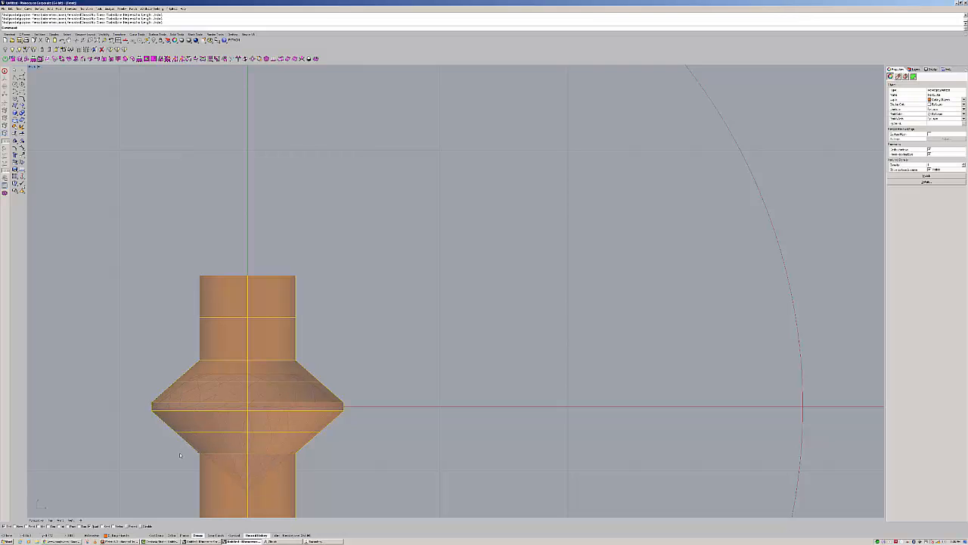
Draw a second polyline from the end of the traced profile at the lower-left neck corner down to the cutter's bottom edge.
left_click(187, 443)
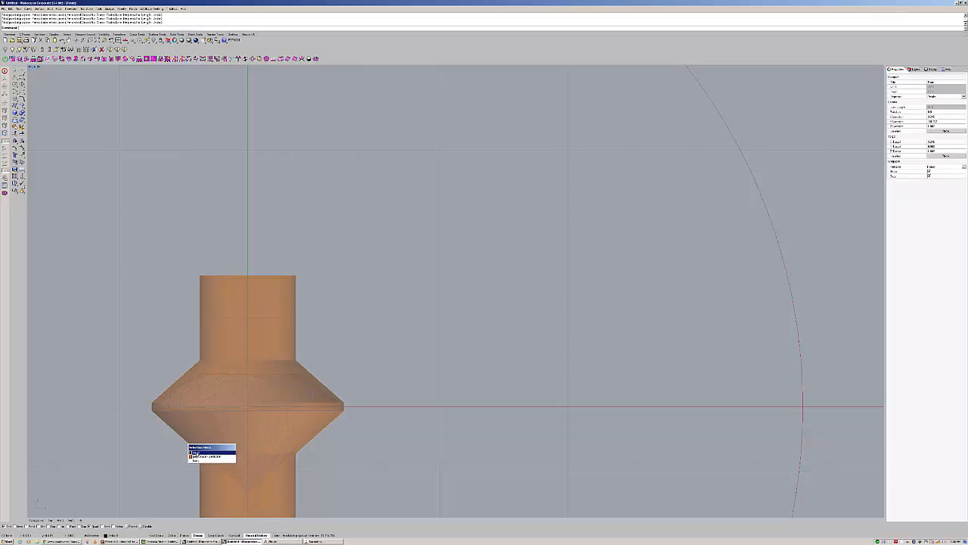
left_click(198, 454)
scroll(200, 457, "up", 6)
scroll(200, 459, "up", 2)
right_click_drag(201, 447, 183, 334)
right_click_drag(210, 391, 228, 366)
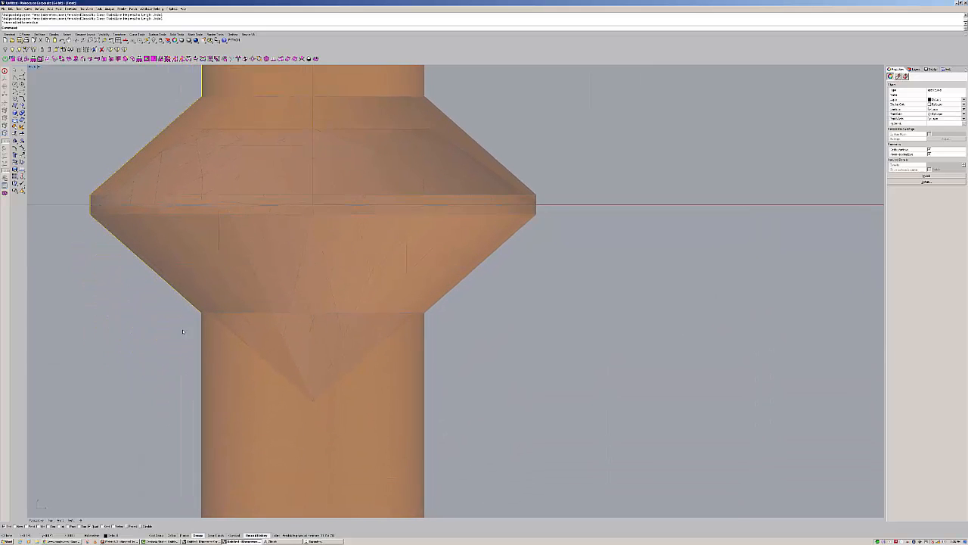
key("Return")
scroll(200, 311, "up", 5)
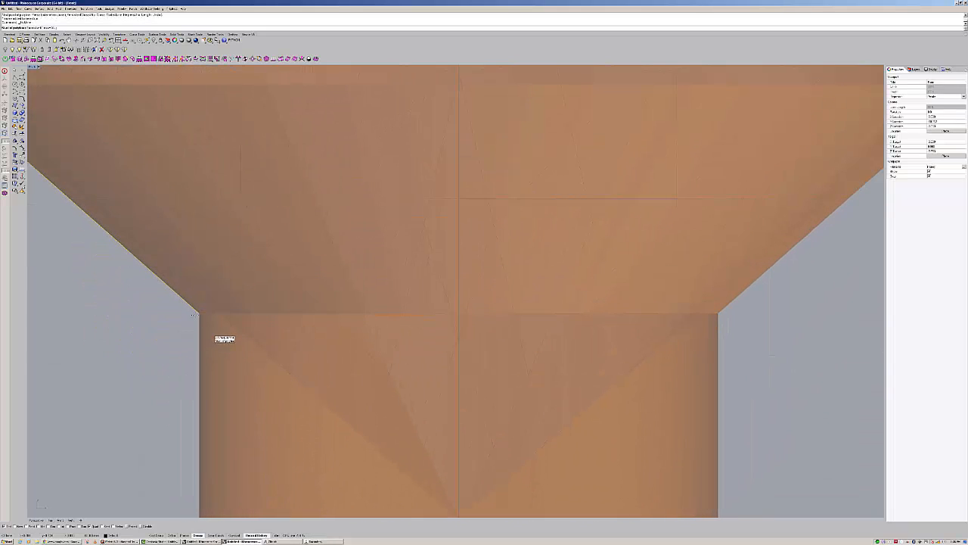
left_click(196, 313)
scroll(189, 364, "down", 6)
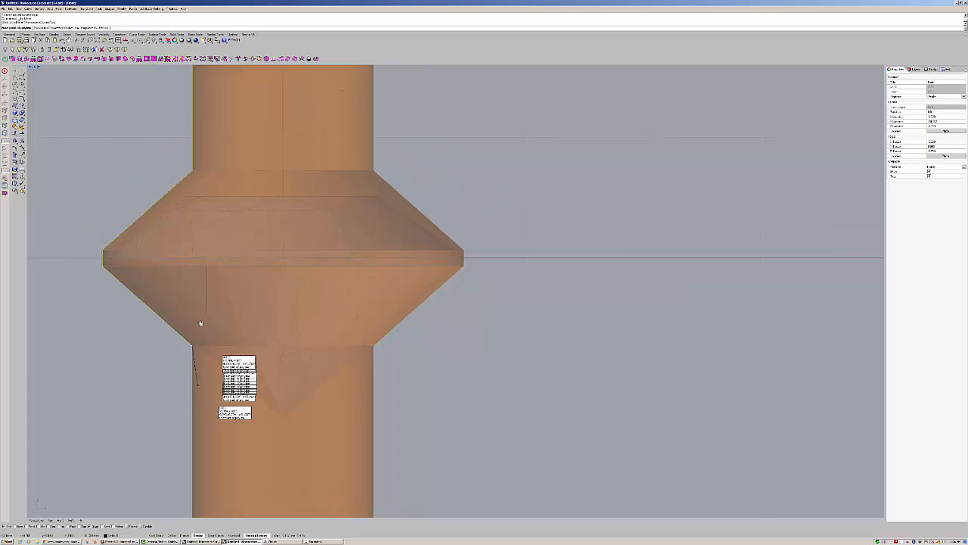
scroll(204, 366, "down", 2)
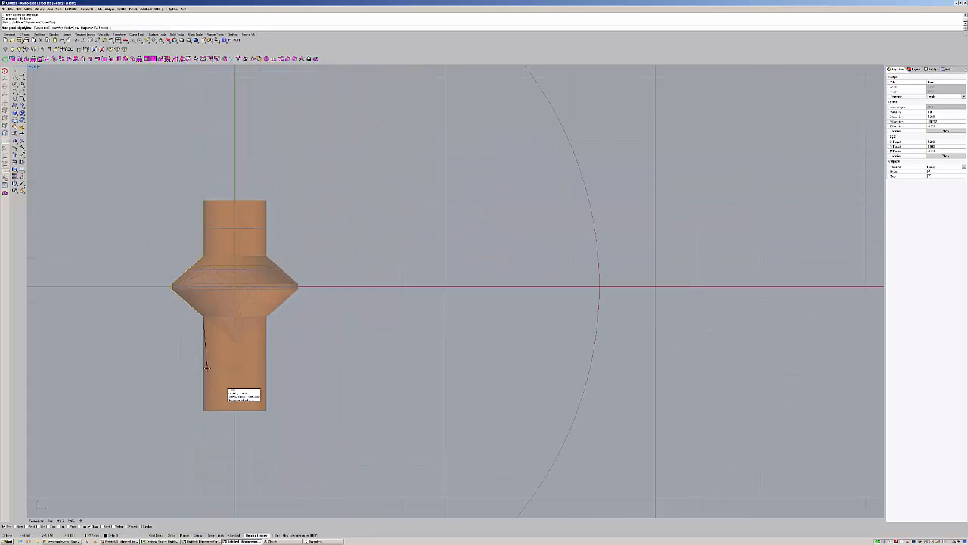
left_click(205, 412)
right_click(205, 413)
Join the traced upper profile and the lower vertical line into one curve.
scroll(205, 318, "up", 12)
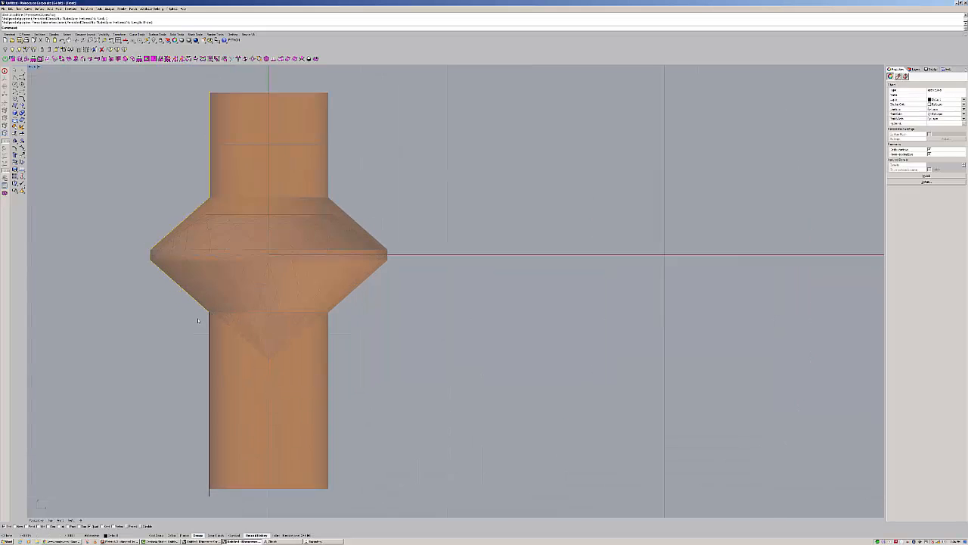
scroll(214, 324, "up", 6)
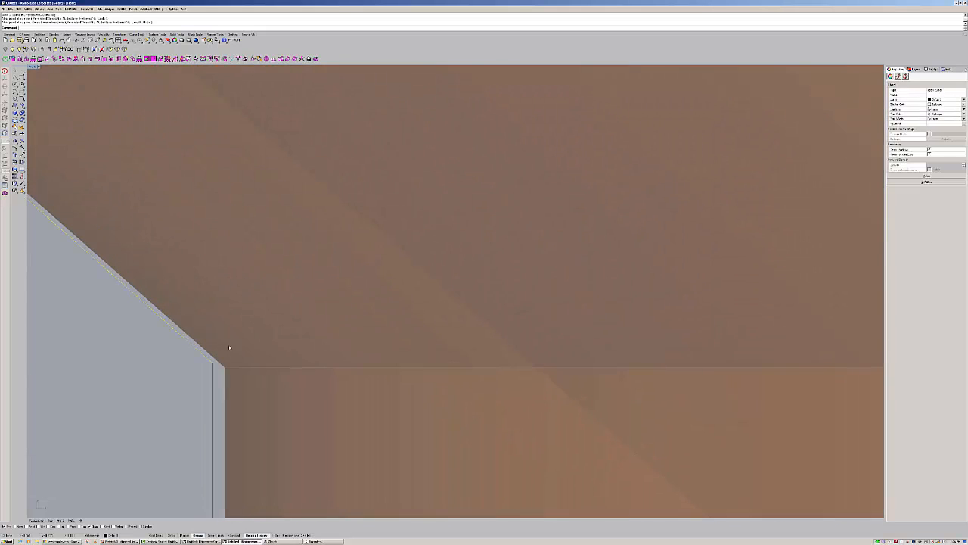
left_click(213, 386)
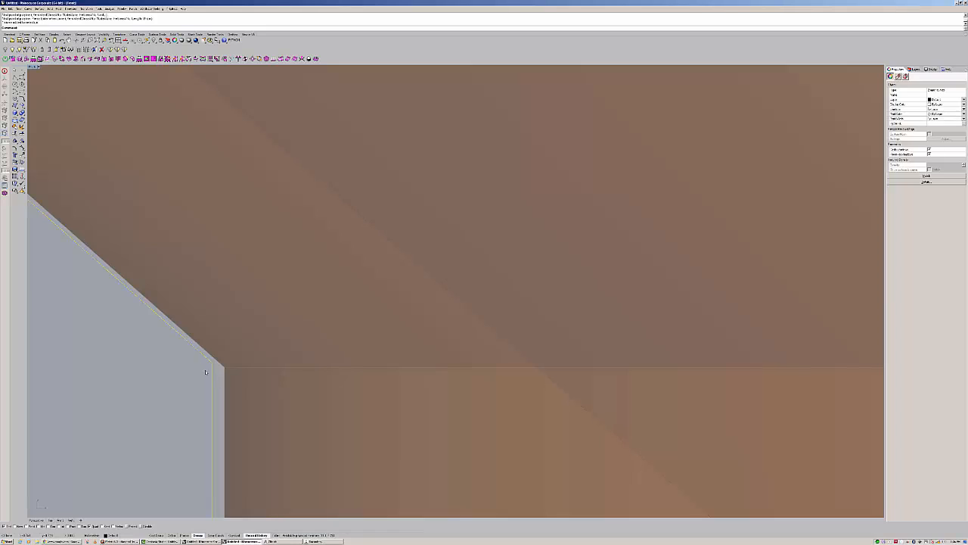
middle_click(106, 293)
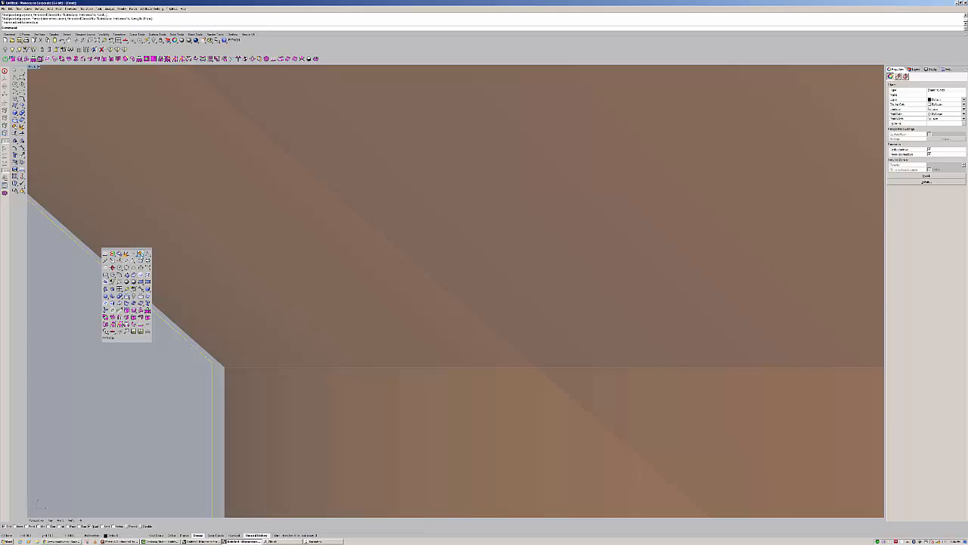
left_click(141, 255)
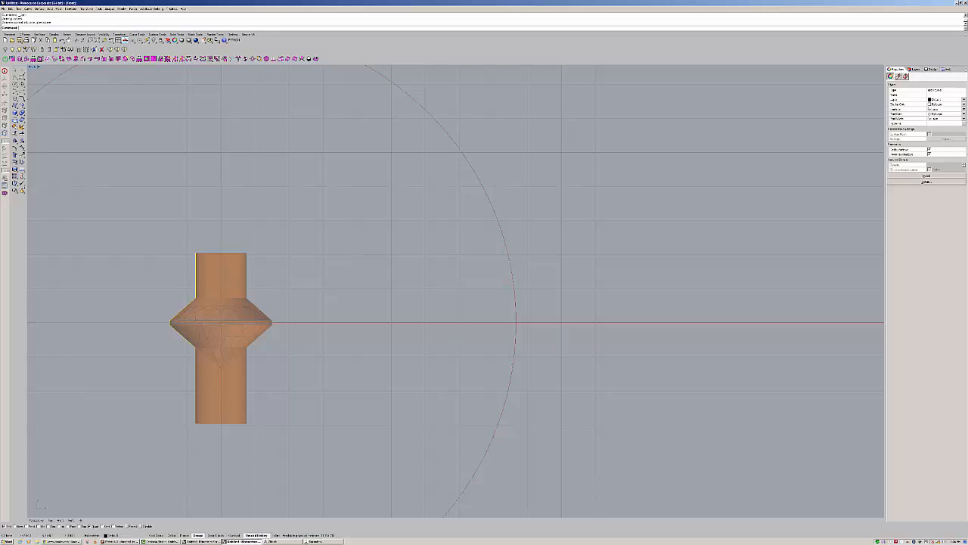
Restore the four-viewport layout and reselect the joined profile curve in the Front view.
left_click(122, 40)
right_click_drag(250, 174, 221, 171)
scroll(236, 173, "up", 6)
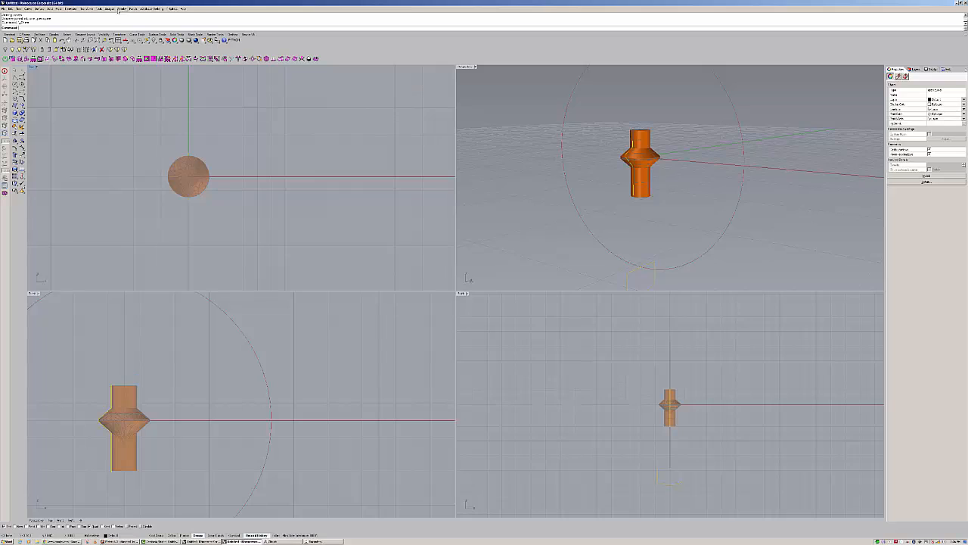
left_click(87, 9)
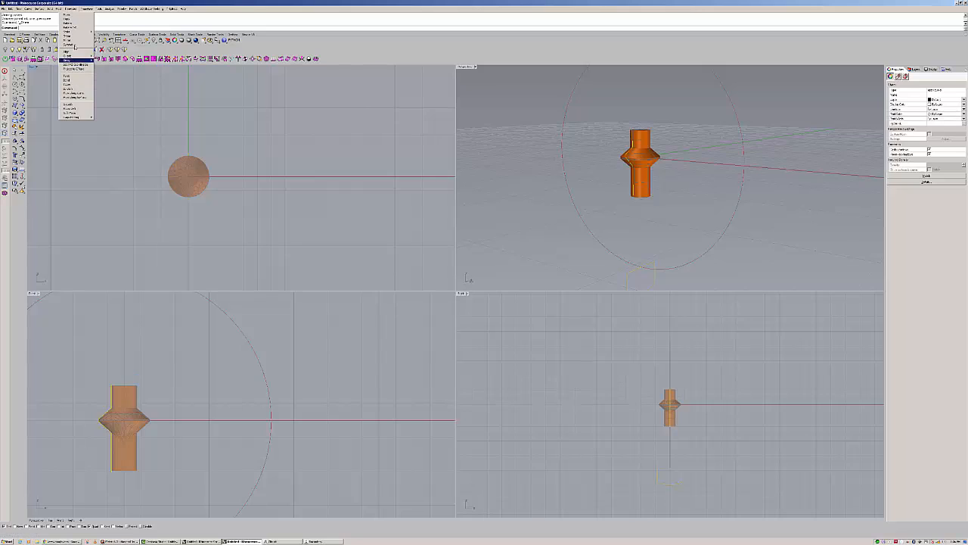
mouse_move(40, 9)
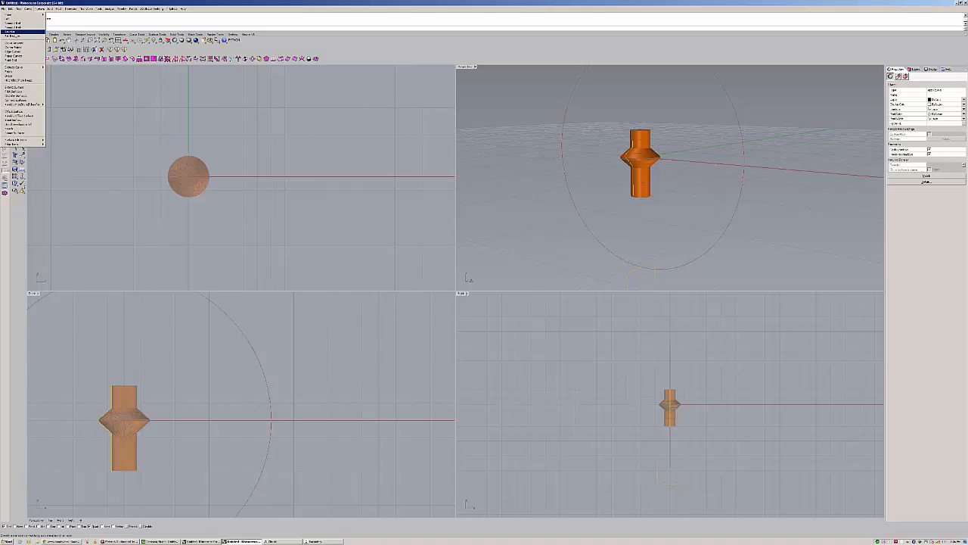
left_click(141, 118)
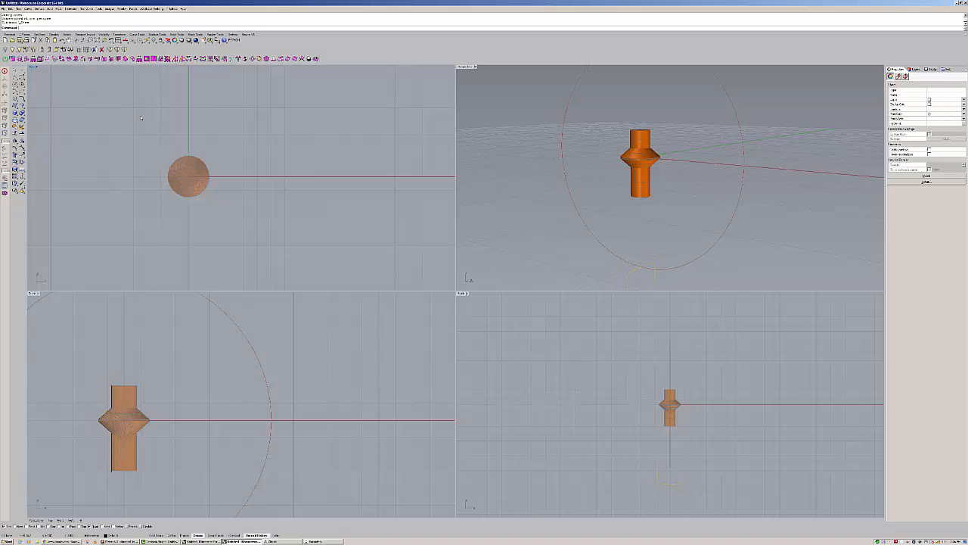
left_click(113, 402)
left_click(125, 412)
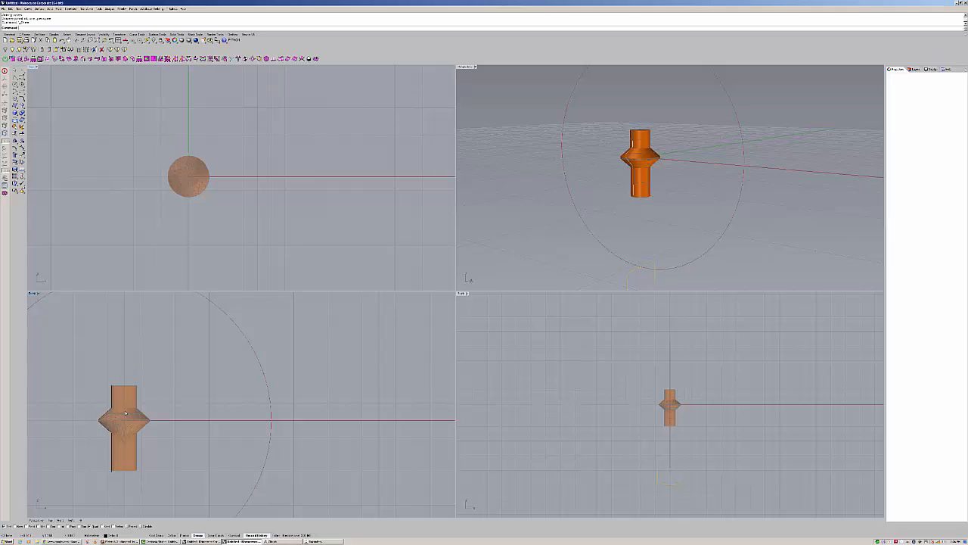
Try to revolve the profile curve around a horizontal axis starting at 0,0 in the Top view, and undo it.
left_click(39, 9)
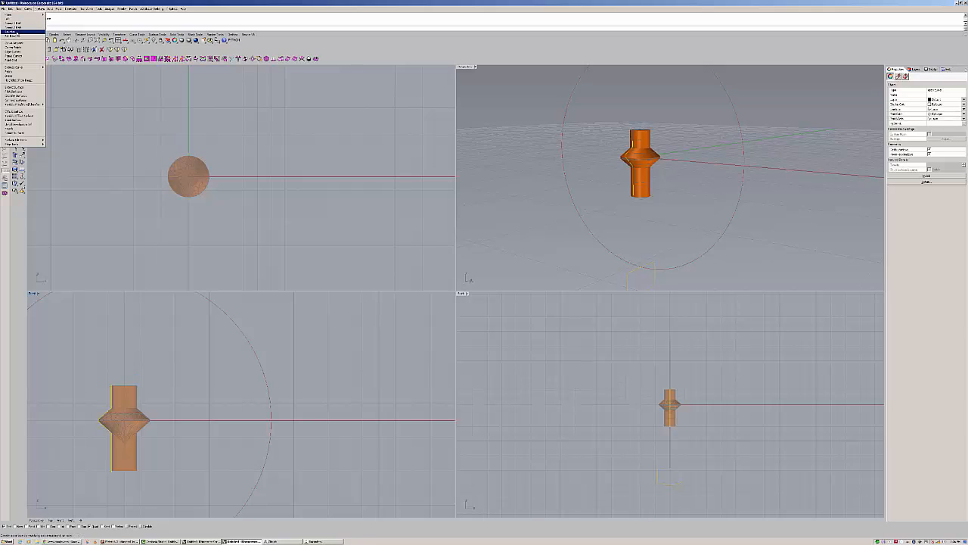
left_click(22, 31)
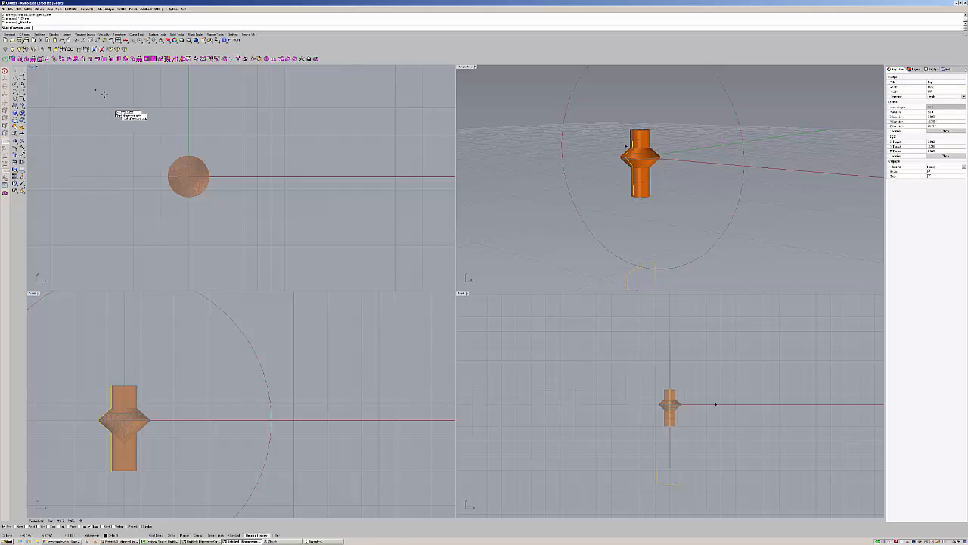
mouse_move(123, 143)
right_mouse_down()
mouse_move(146, 144)
mouse_move(136, 147)
right_mouse_up()
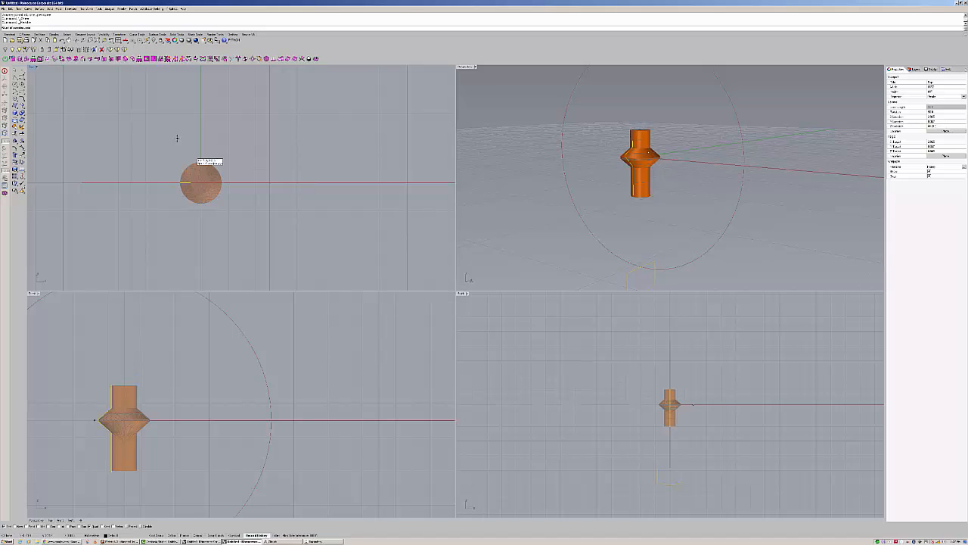
type("0,0")
key("Return")
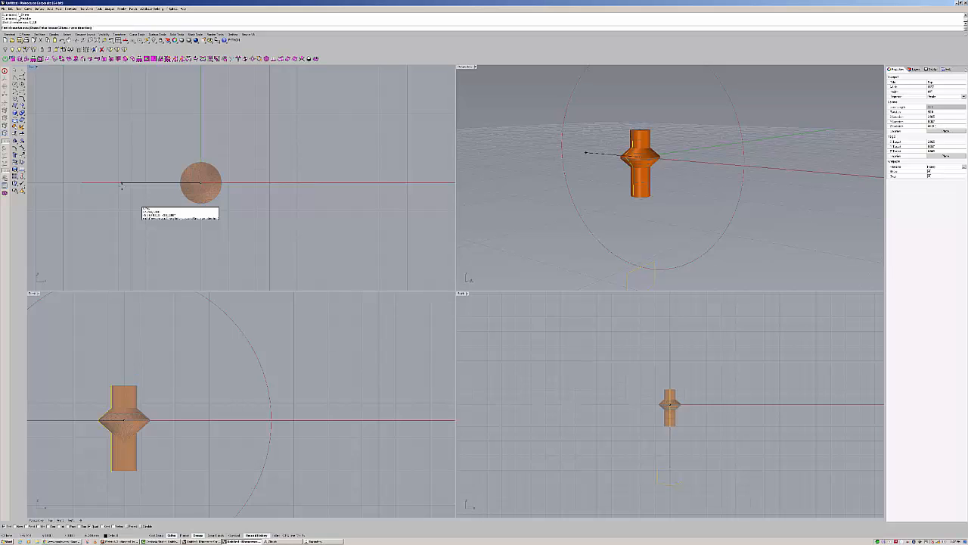
left_click(121, 185)
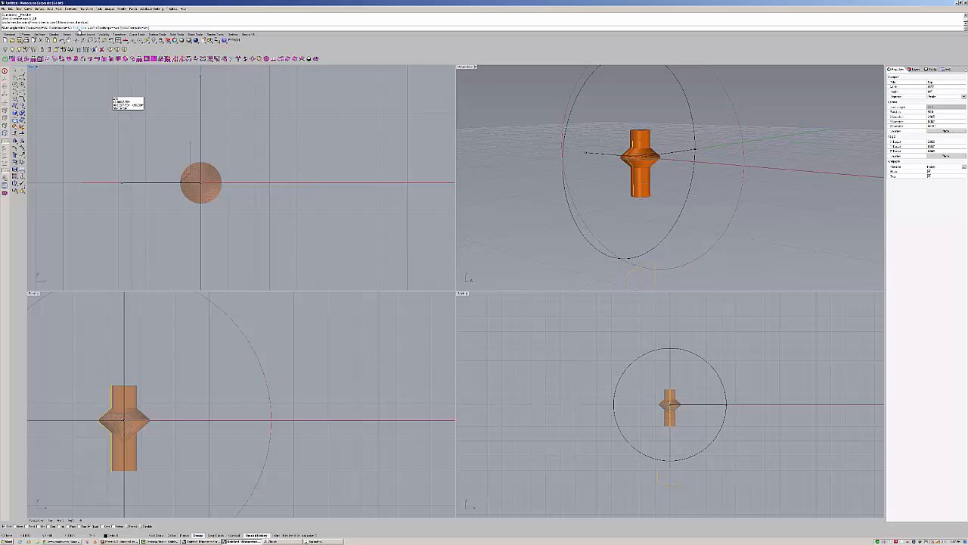
left_click(82, 28)
key("ctrl+z")
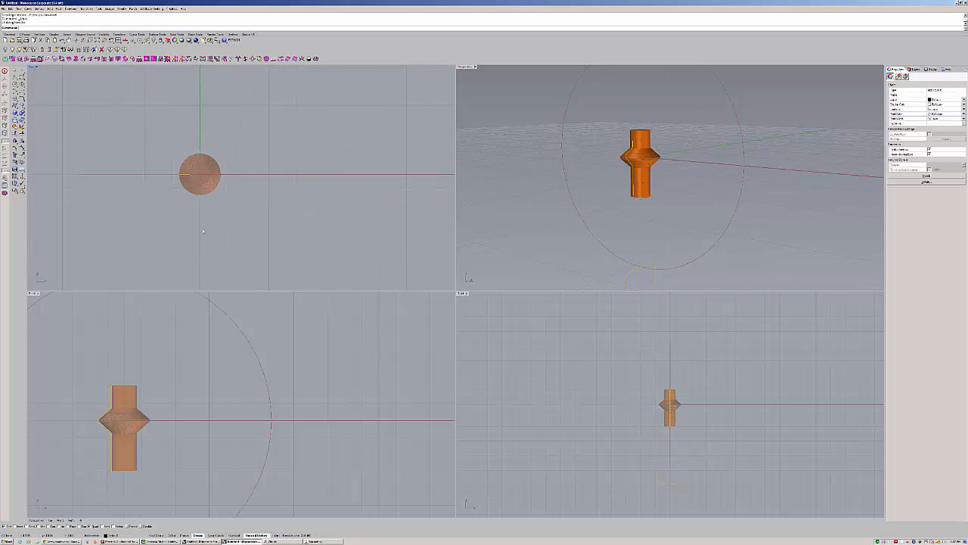
key("Return")
type("0")
key("Return")
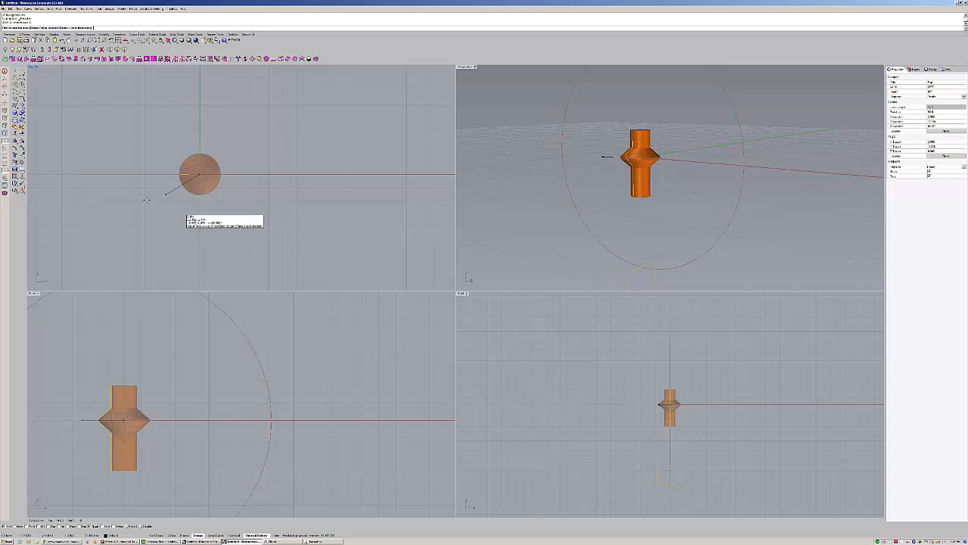
left_click(176, 215)
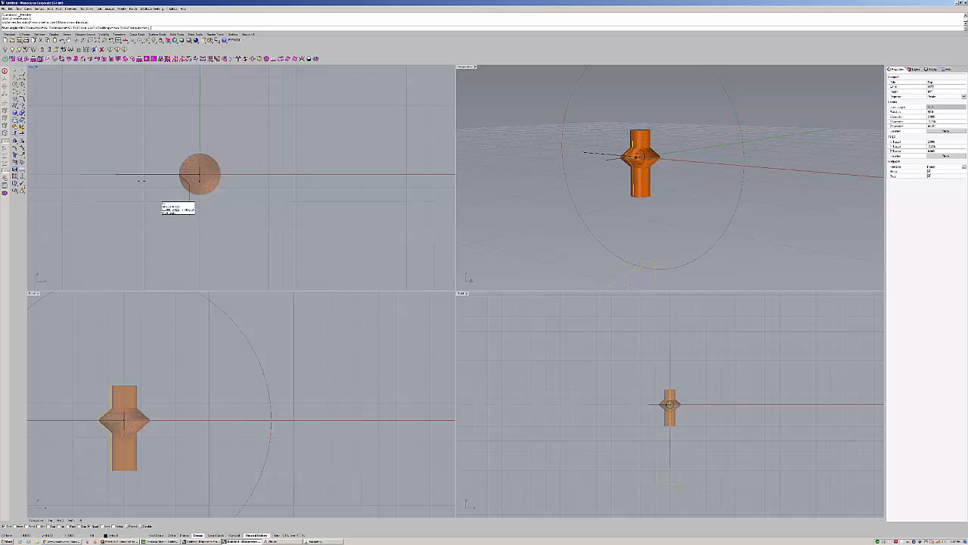
key("Escape")
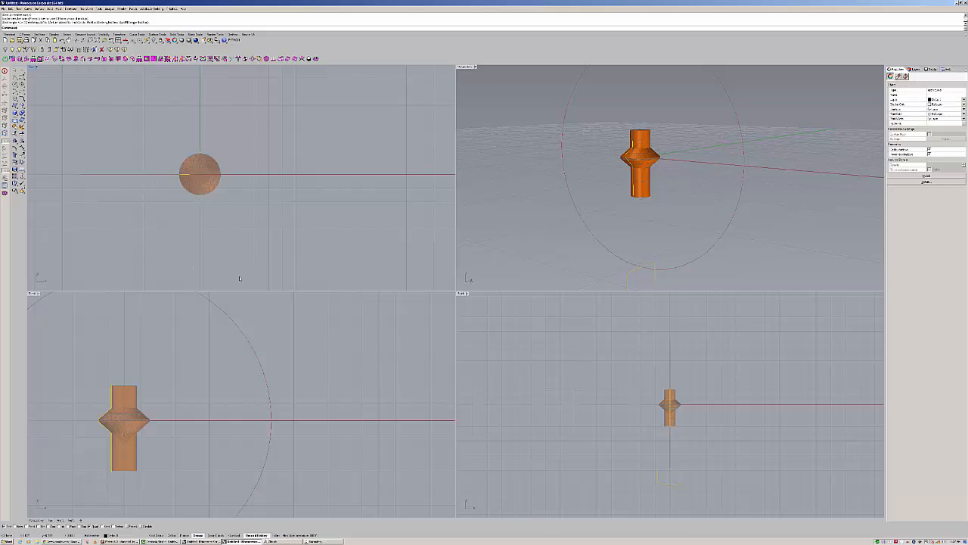
Try a full-circle revolve of the profile curve around a horizontal axis from the cutter's centre, and delete the resulting surface.
right_click_drag(182, 185, 167, 185)
right_click(165, 184)
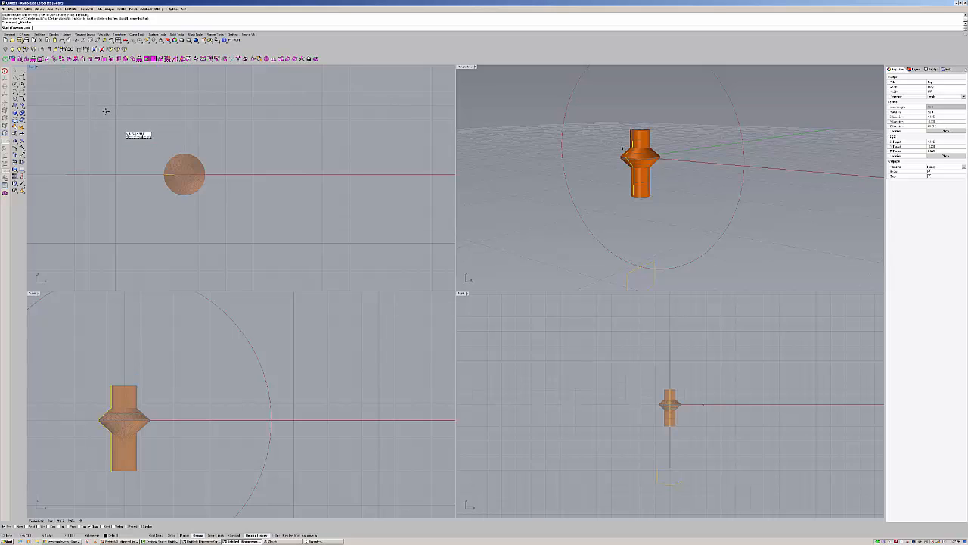
left_click(184, 175)
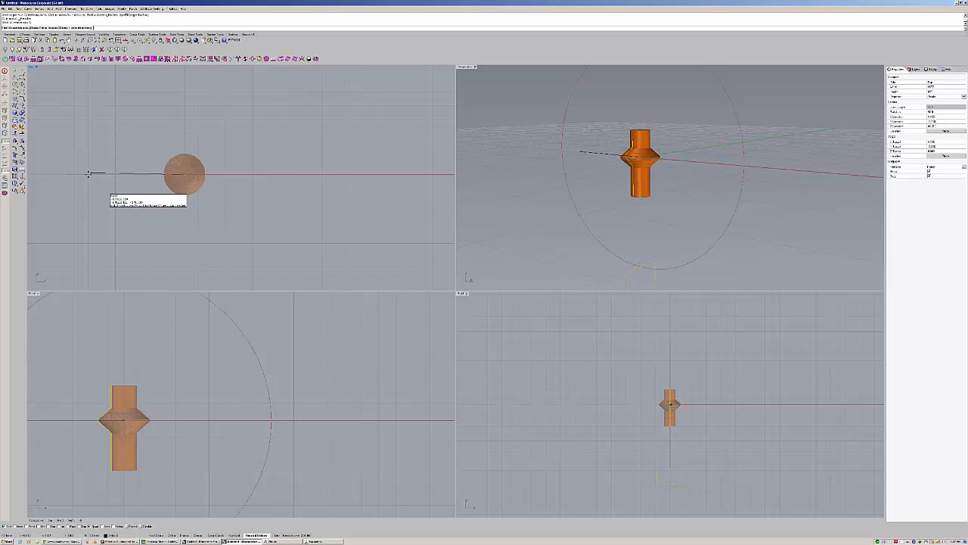
left_click(81, 170)
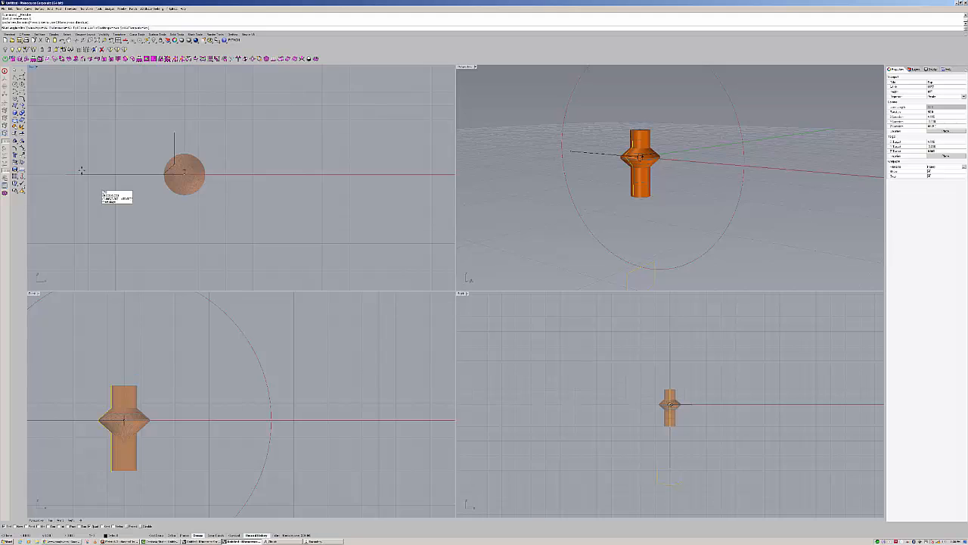
left_click(77, 28)
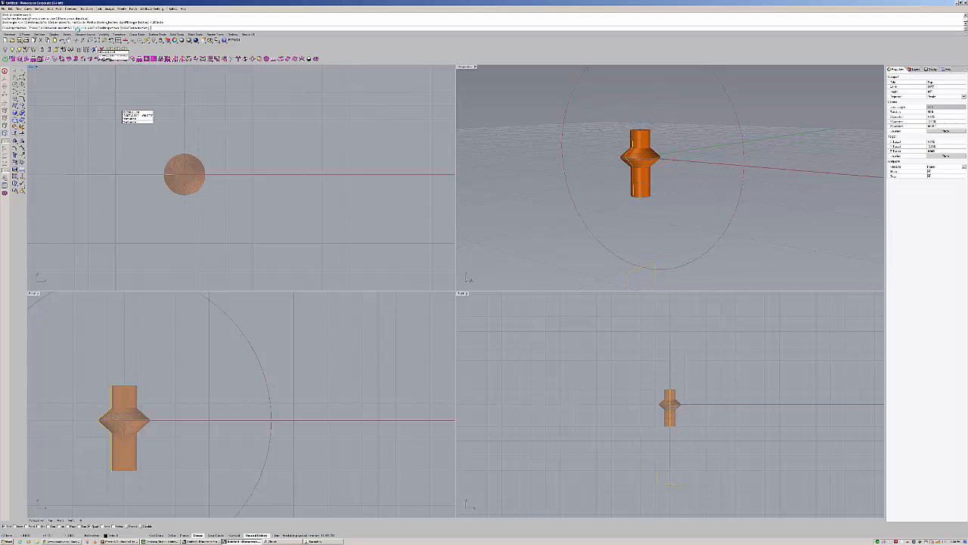
right_click_drag(551, 199, 633, 199)
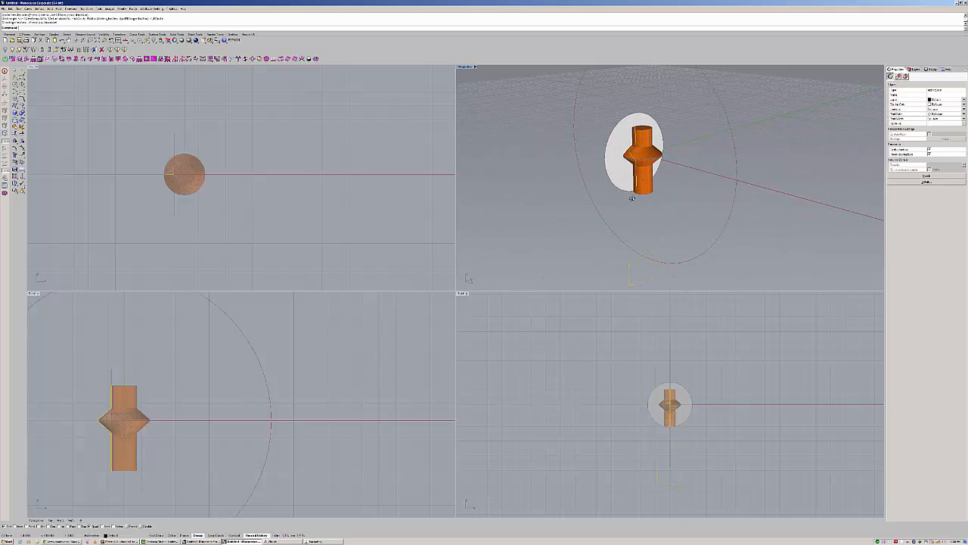
left_click(618, 180)
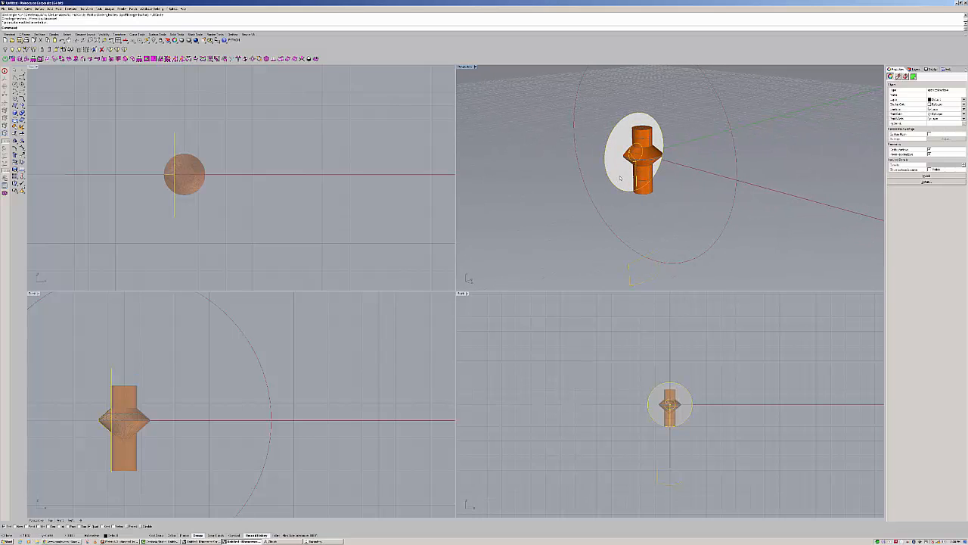
key("Delete")
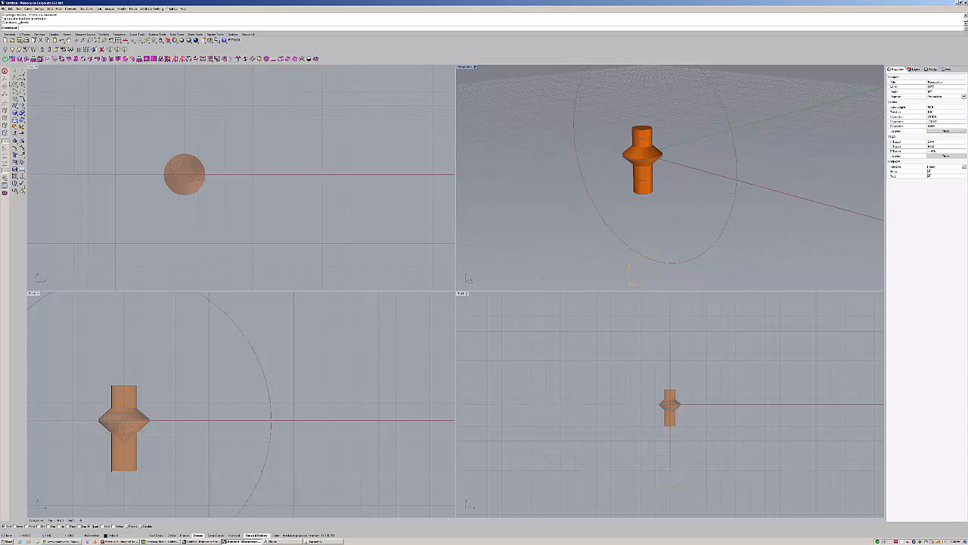
Draw a circle in the Top view, centred on the cutter and larger than its outline, and select it.
left_click(16, 99)
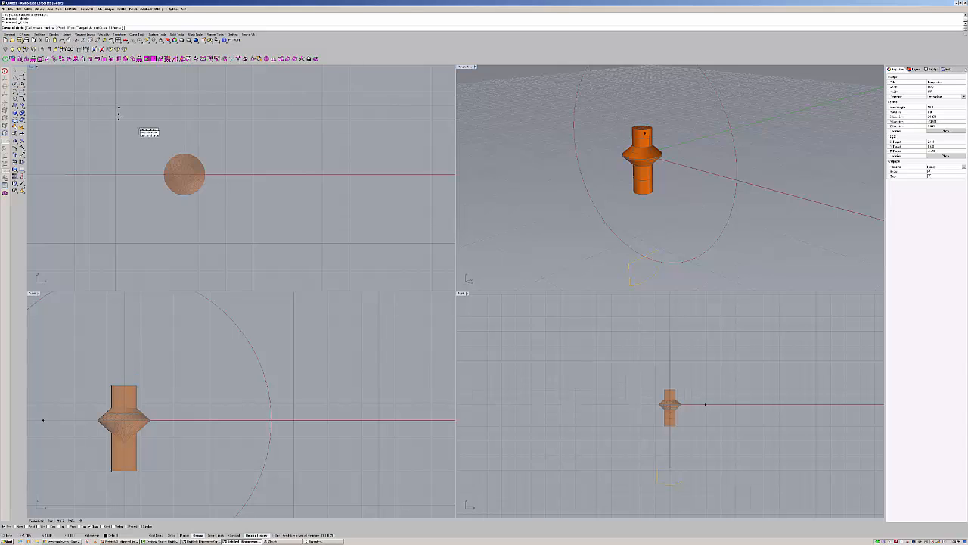
left_click(184, 174)
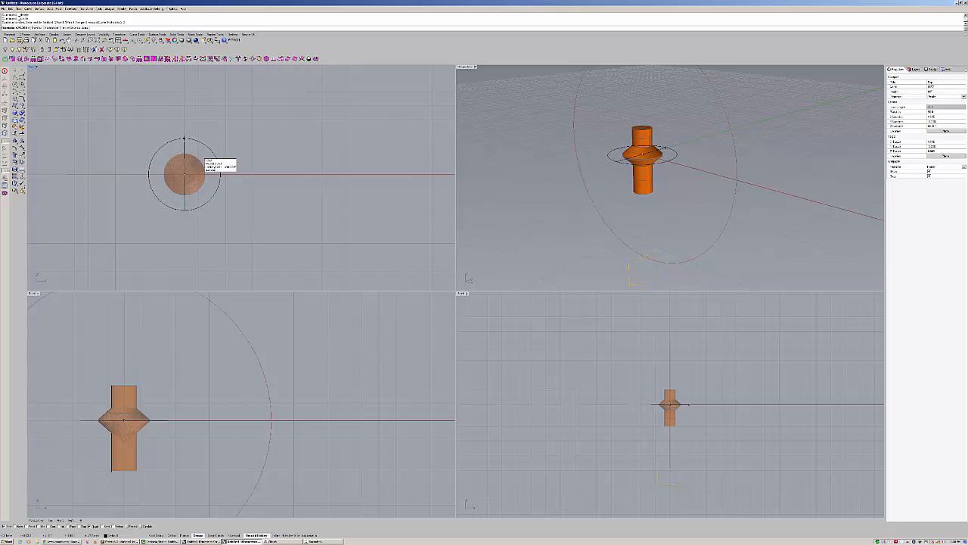
left_click(189, 139)
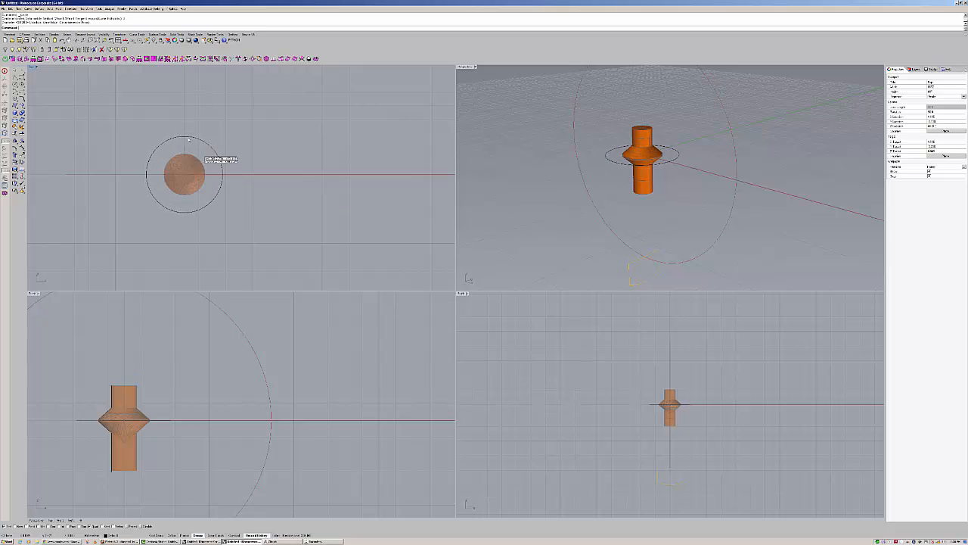
left_click(194, 140)
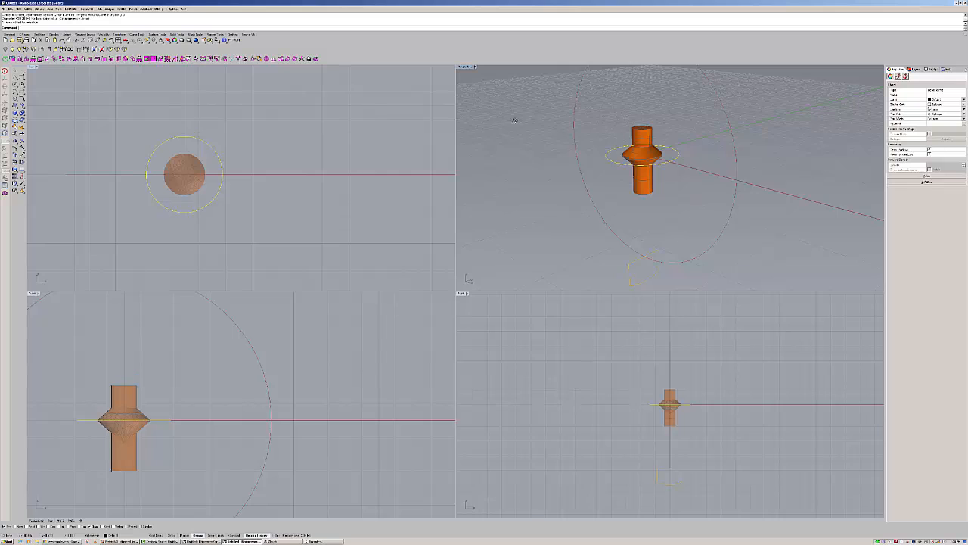
Examine the cutter and the circle around it in a maximized Perspective view, and return to the four-viewport layout.
right_click_drag(514, 120, 540, 132)
scroll(605, 141, "down", 3)
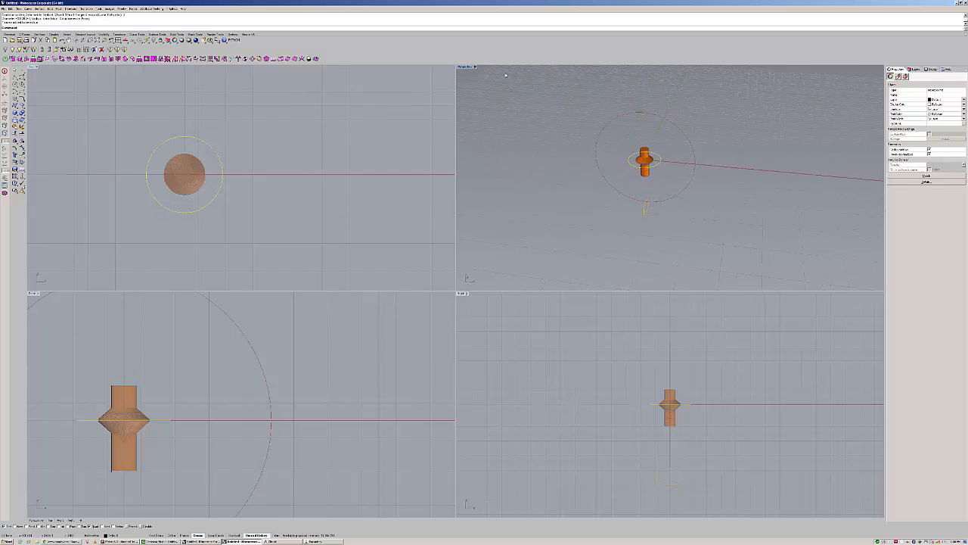
double_click(470, 67)
left_click(467, 195)
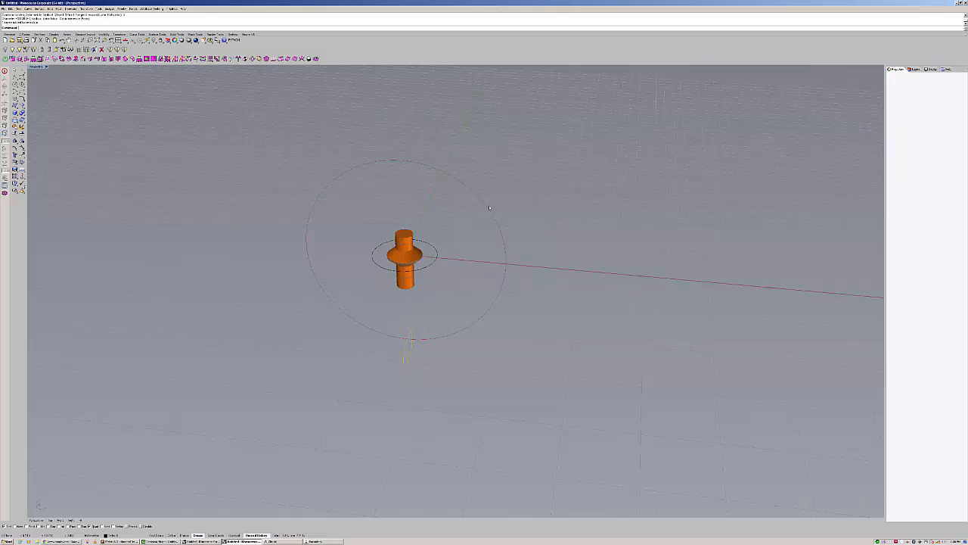
right_click_drag(467, 196, 498, 158)
scroll(499, 157, "up", 3)
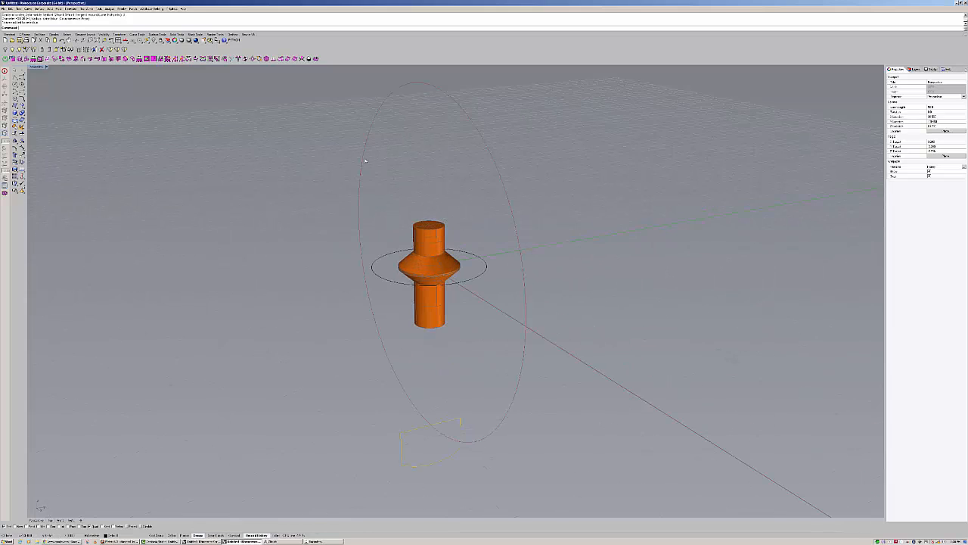
left_click(409, 265)
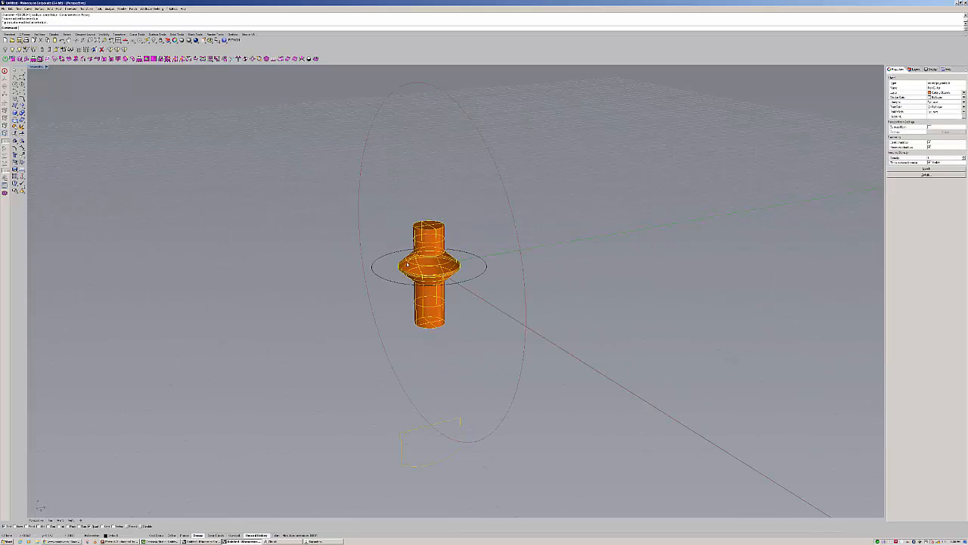
right_click_drag(456, 242, 435, 232)
left_click(426, 243)
scroll(458, 241, "up", 5)
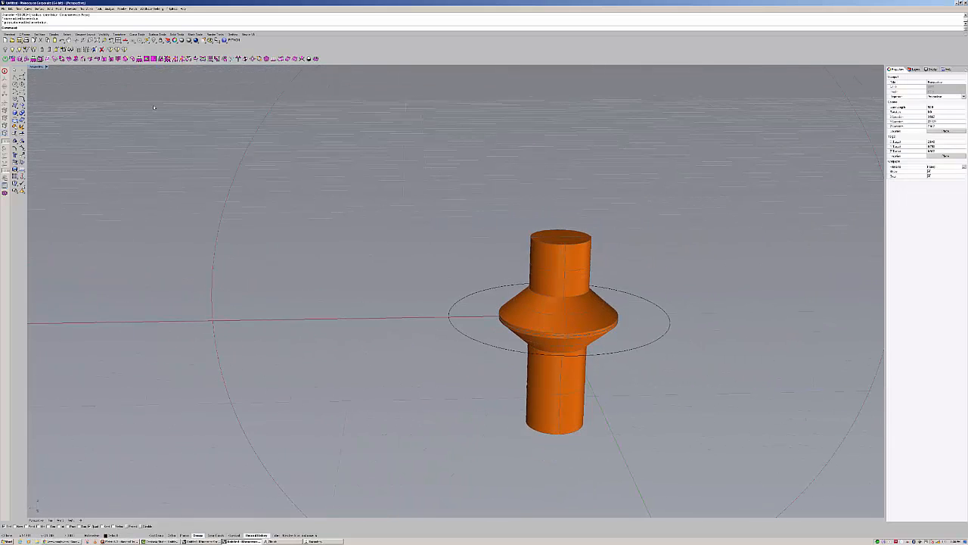
left_click(118, 40)
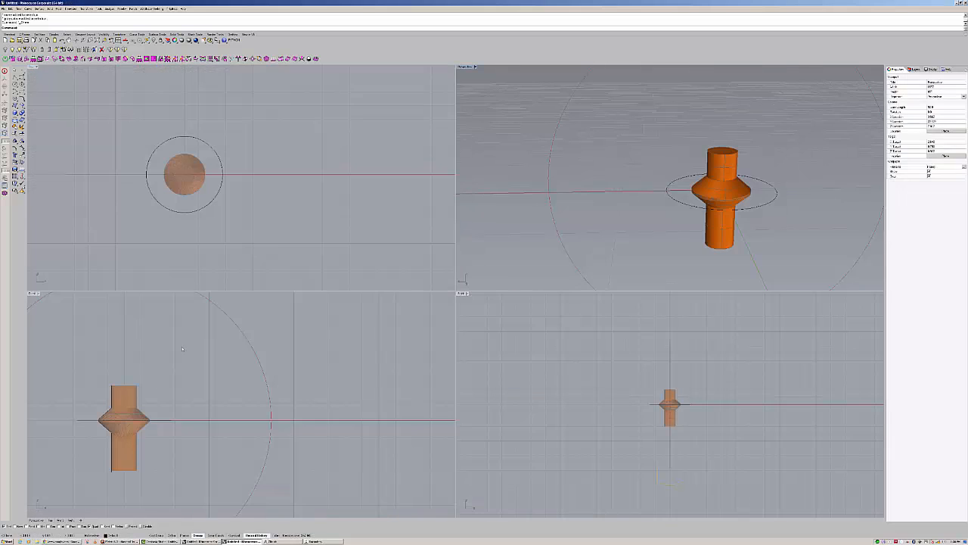
Try a Sweep 1 Rail with the cutter's profile curve as the rail and the surrounding circle as the cross section.
left_click(116, 405)
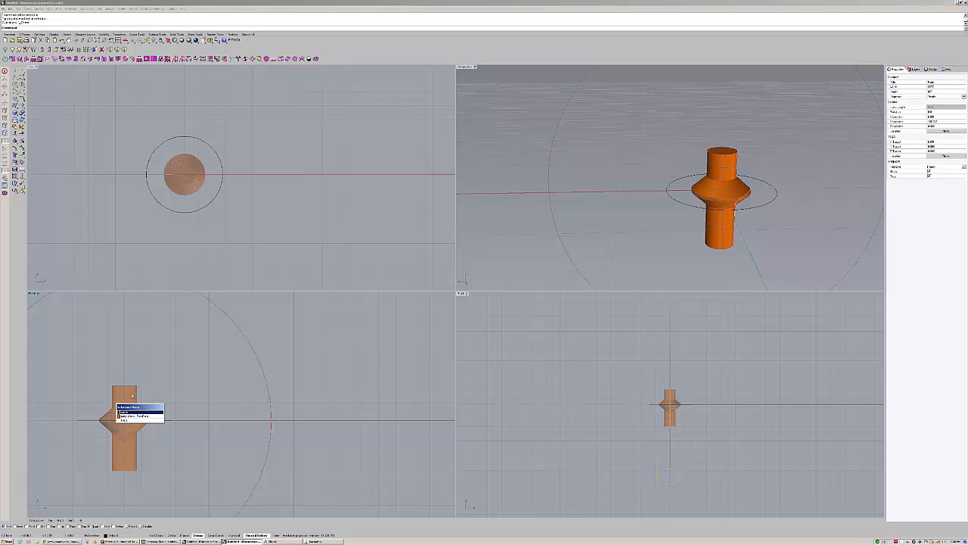
left_click(129, 412)
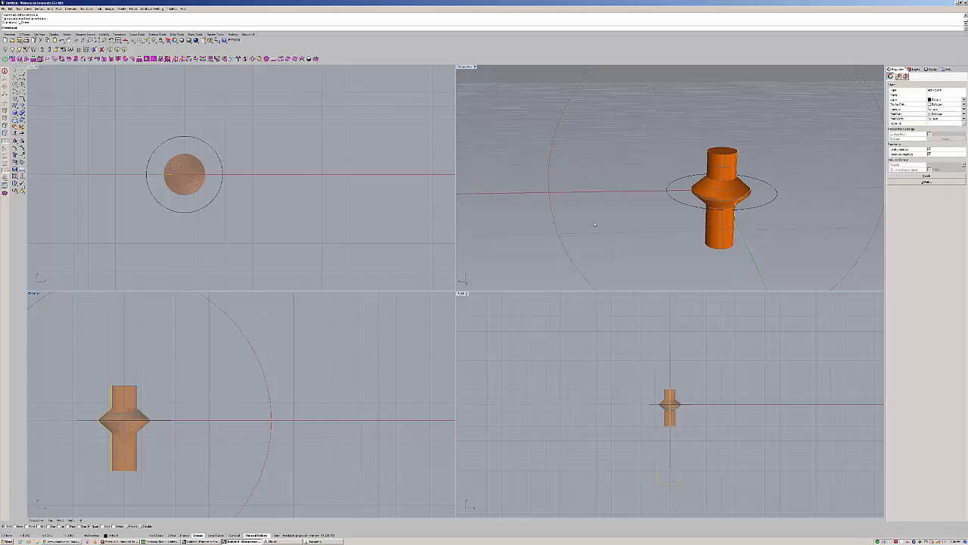
right_click_drag(595, 224, 664, 199)
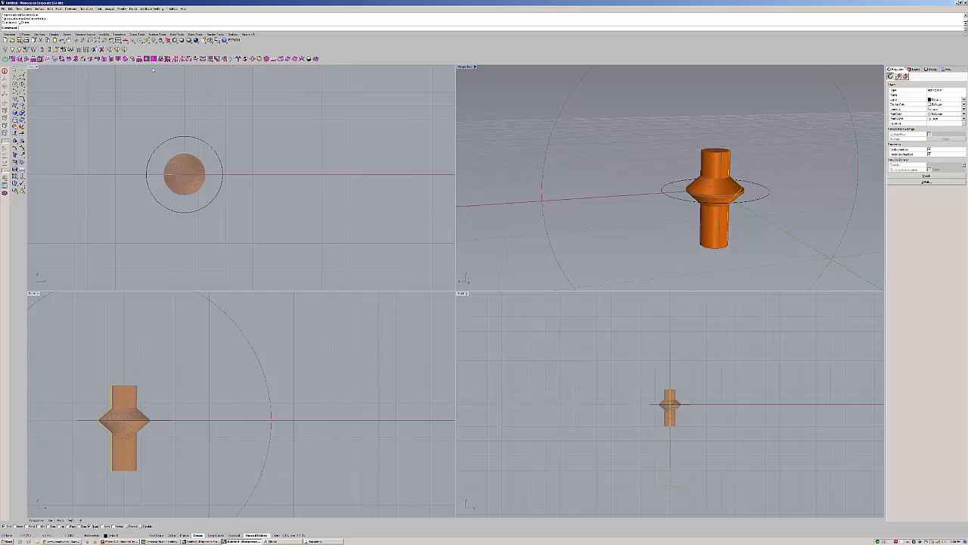
left_click(38, 9)
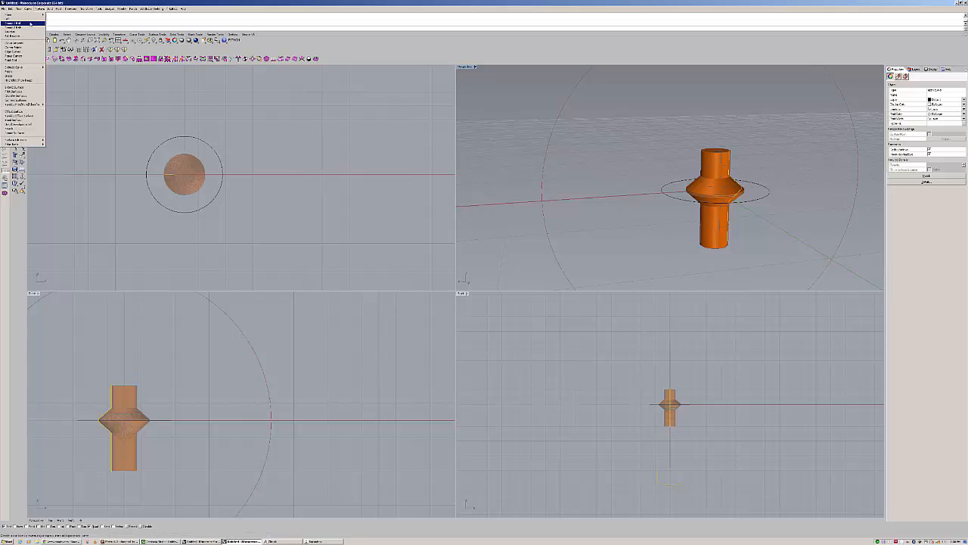
left_click(31, 23)
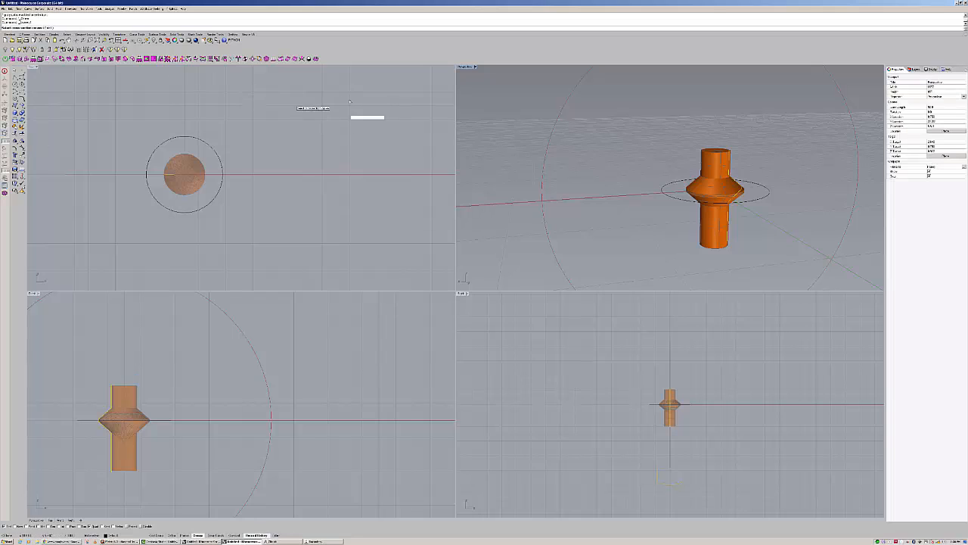
left_click(663, 191)
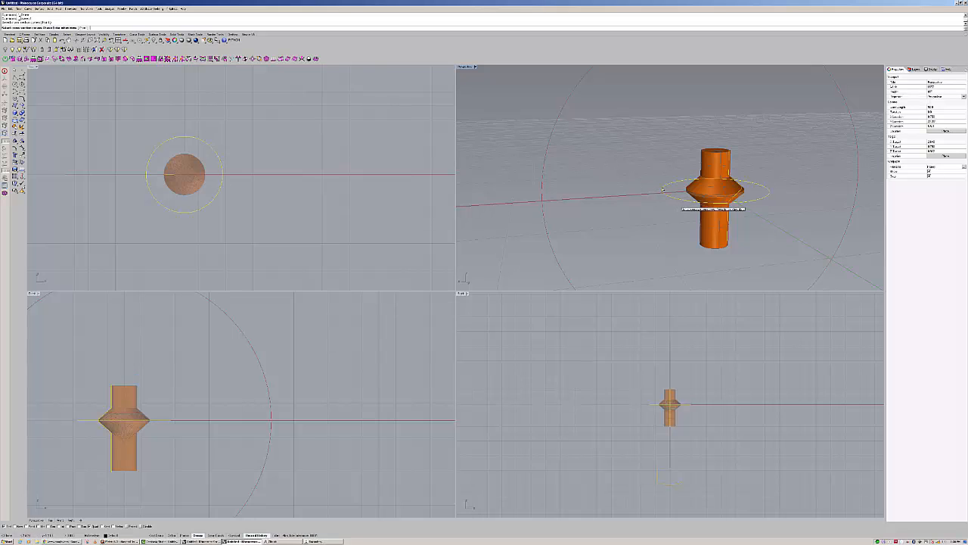
key("Return")
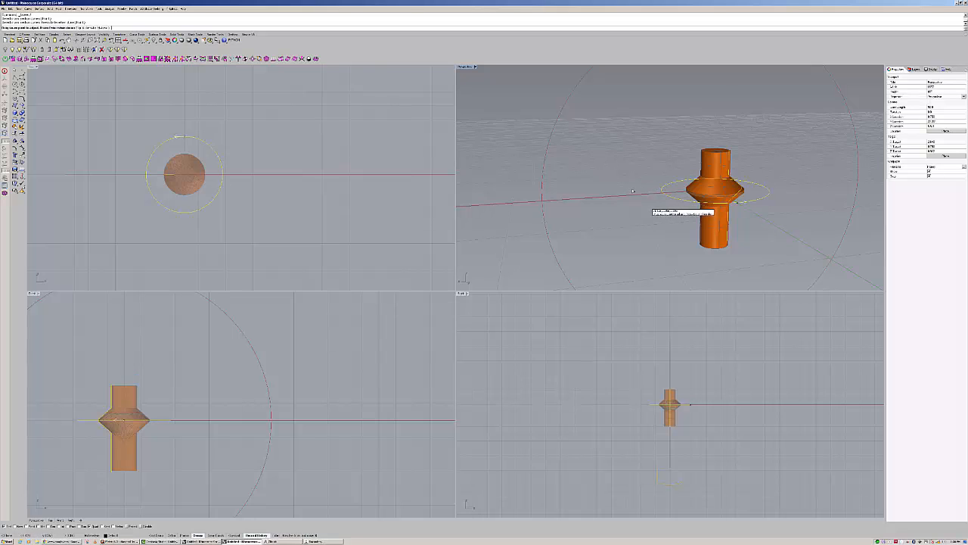
key("Return")
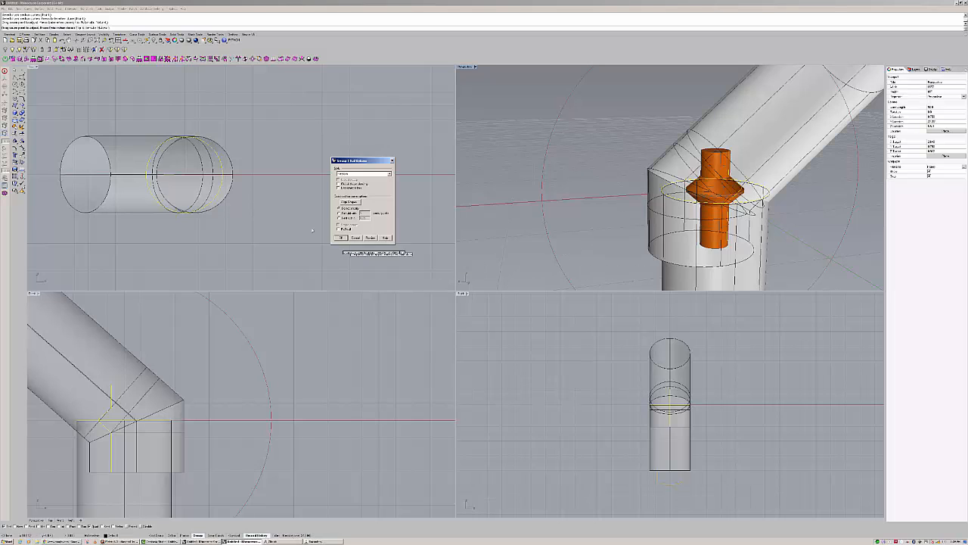
left_click(339, 238)
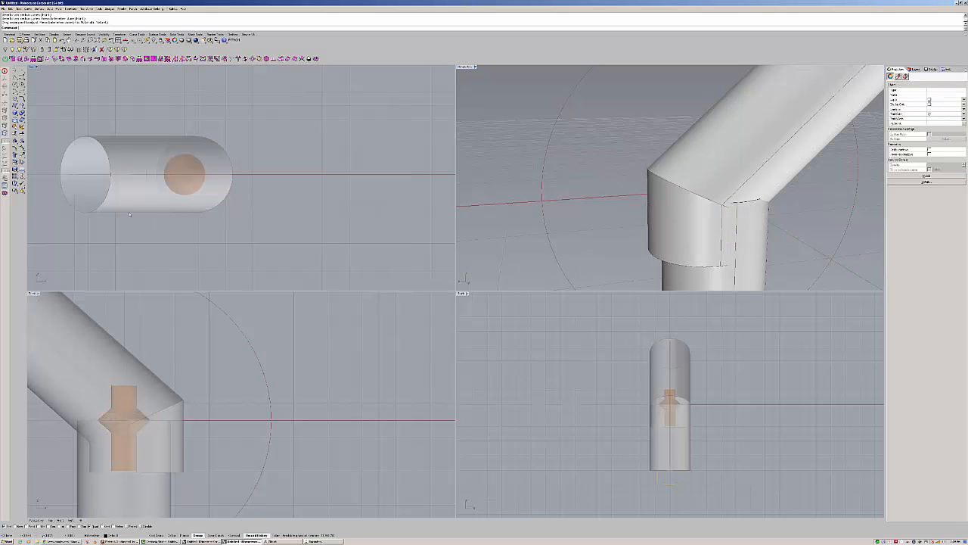
Delete the swept tube surfaces around the cutter.
key("Delete")
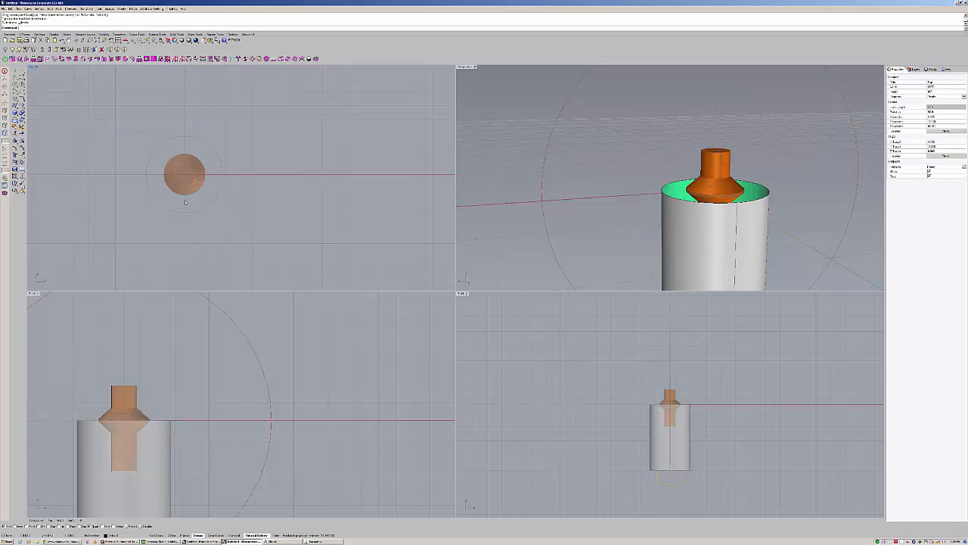
left_click(688, 226)
key("Delete")
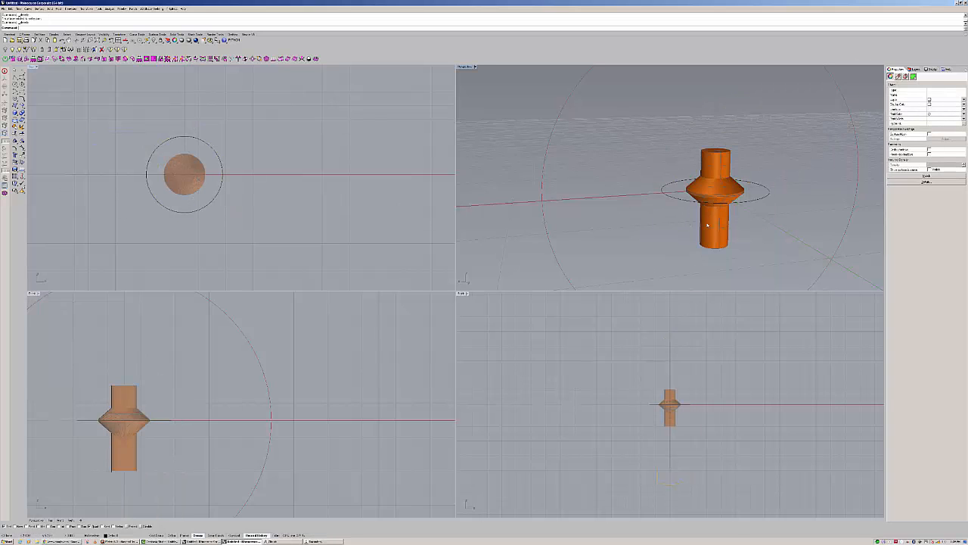
Check the profile curve against the cutter, clear the selection and delete the large circle around it.
scroll(717, 173, "up", 7)
scroll(716, 174, "up", 5)
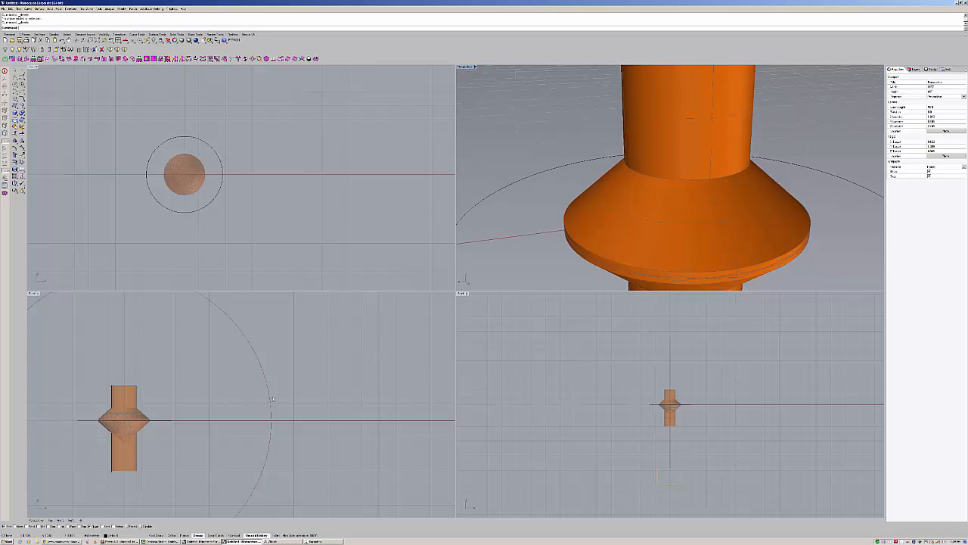
left_click(113, 402)
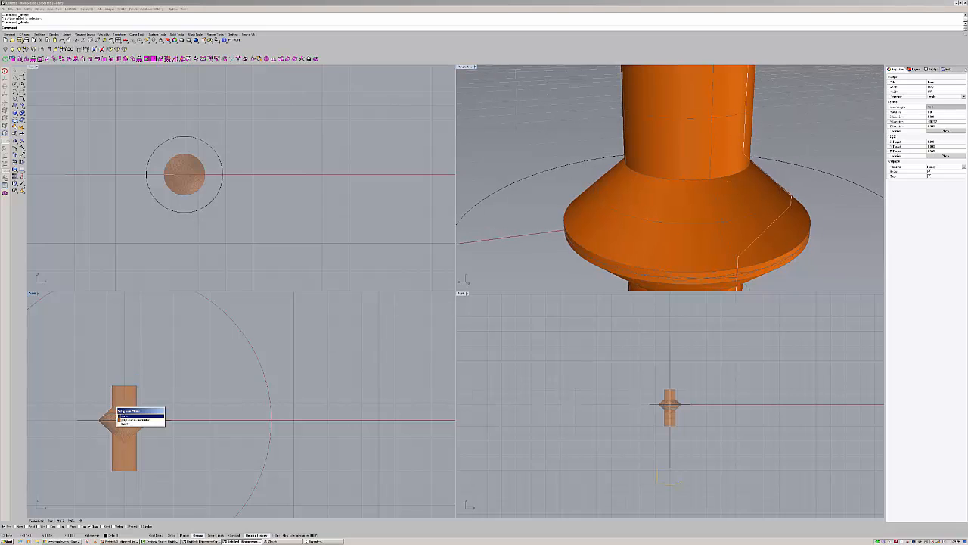
left_click(122, 415)
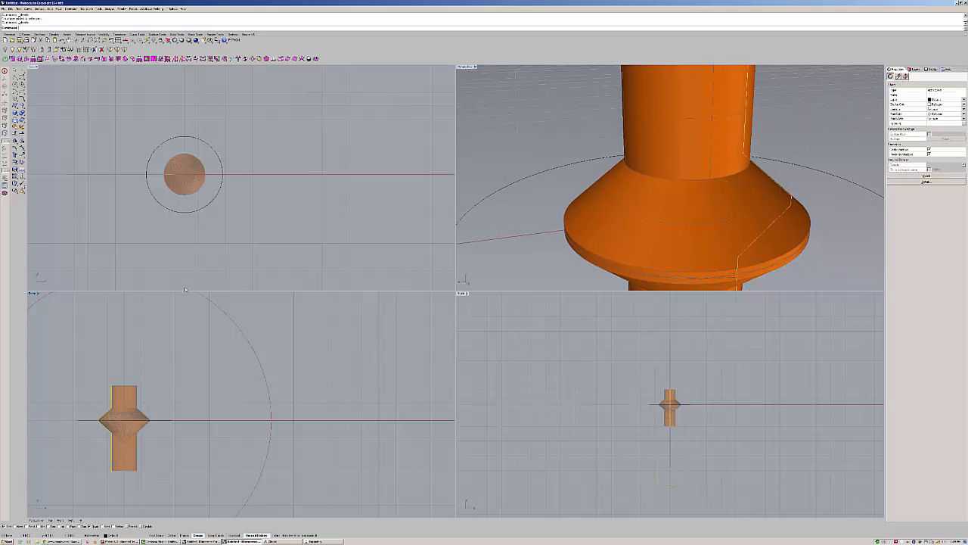
left_click(166, 265)
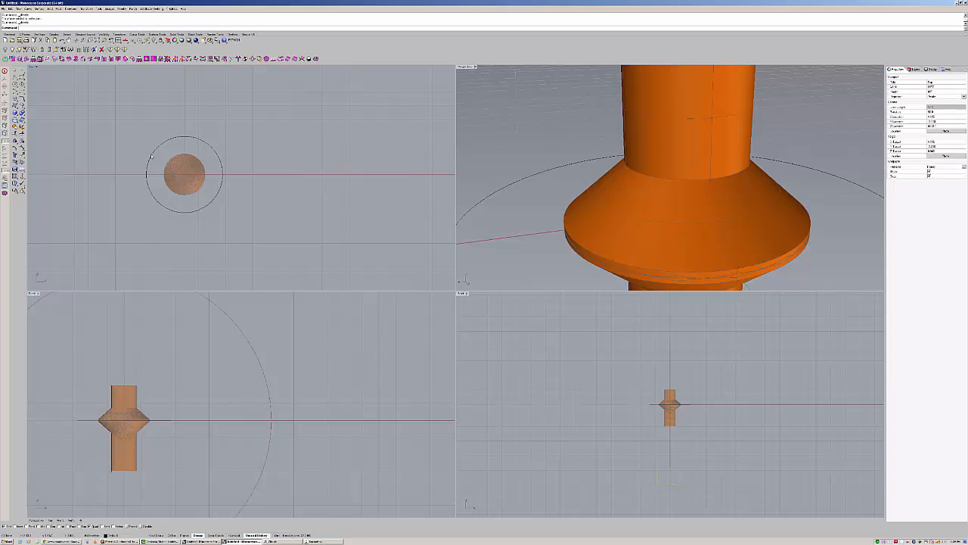
key("Delete")
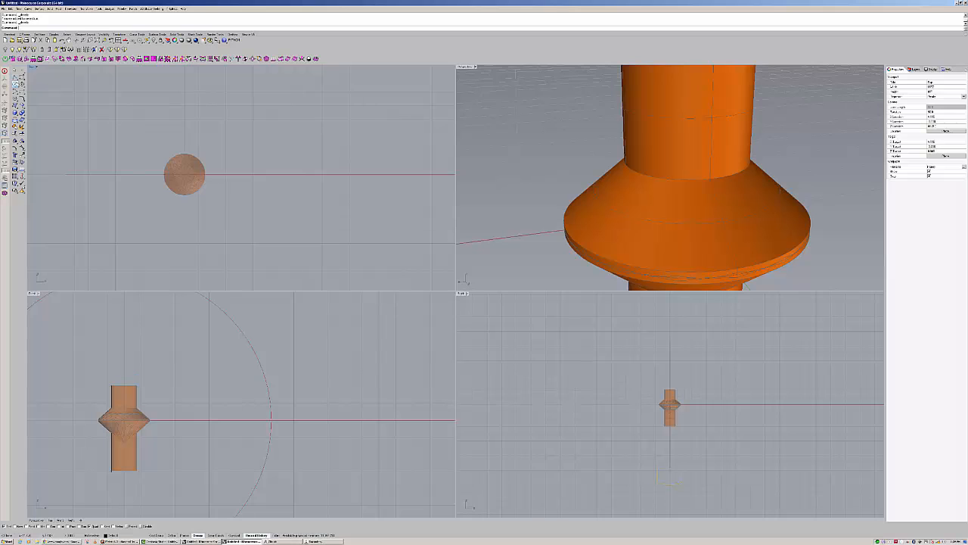
Draw a smaller circle in the Top view, centred on the cutter and lying inside its outer outline.
left_click(15, 84)
left_click(185, 174)
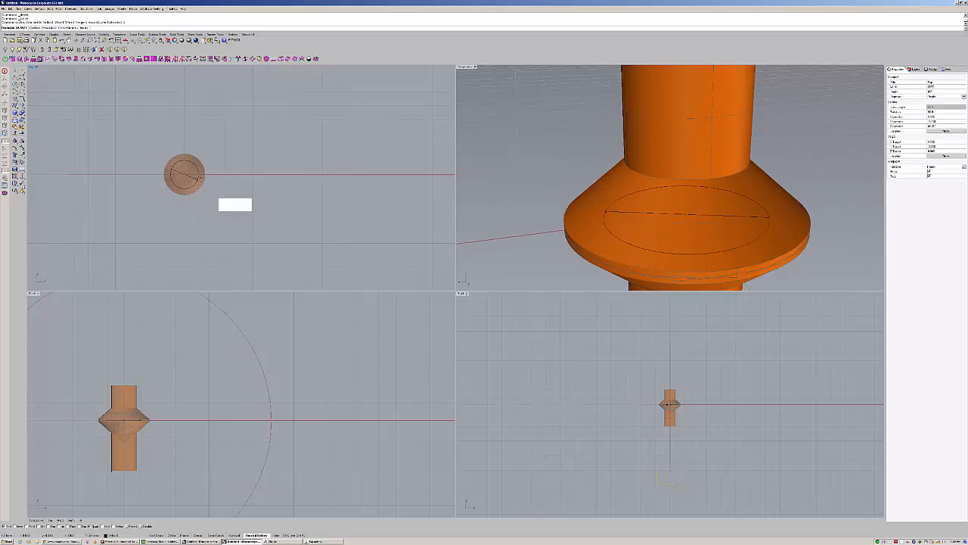
left_click(194, 179)
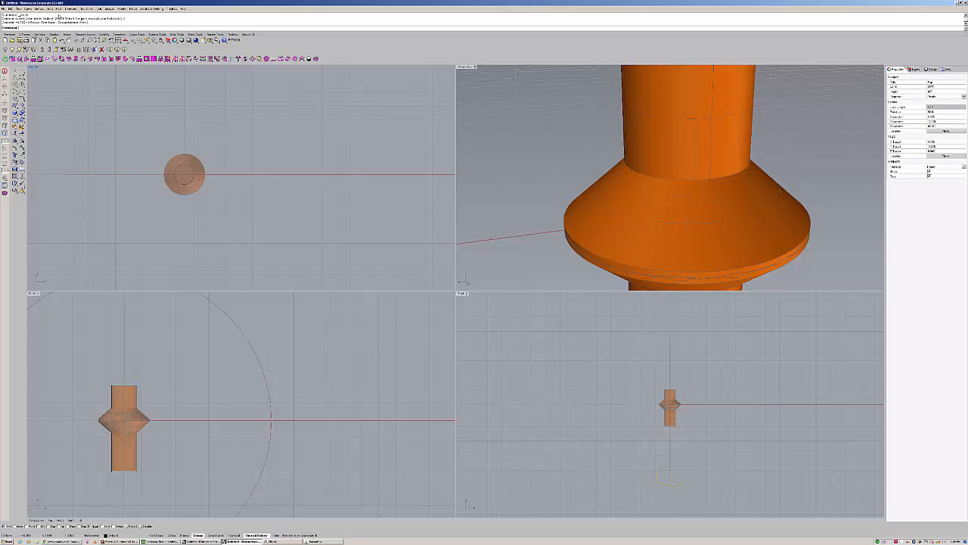
left_click(40, 8)
left_click(15, 23)
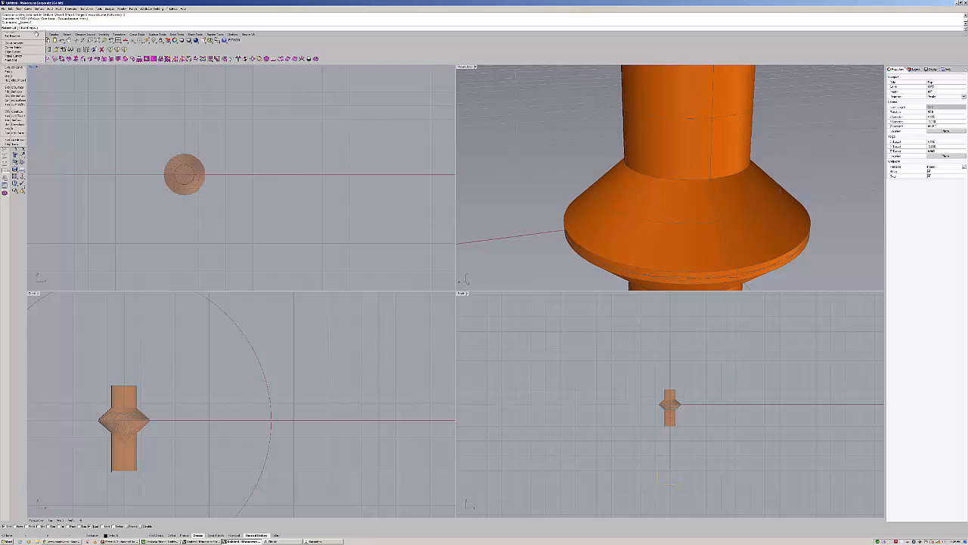
left_click(194, 175)
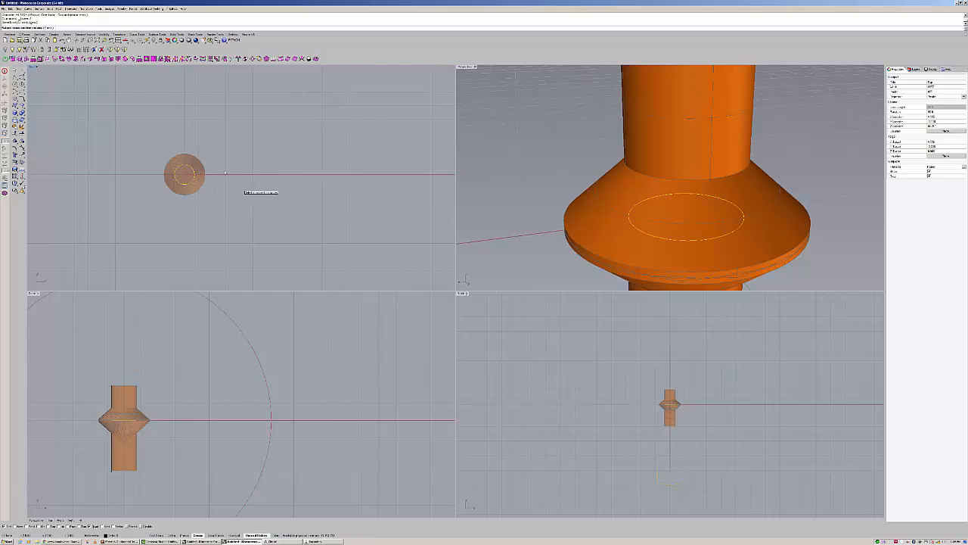
key("Escape")
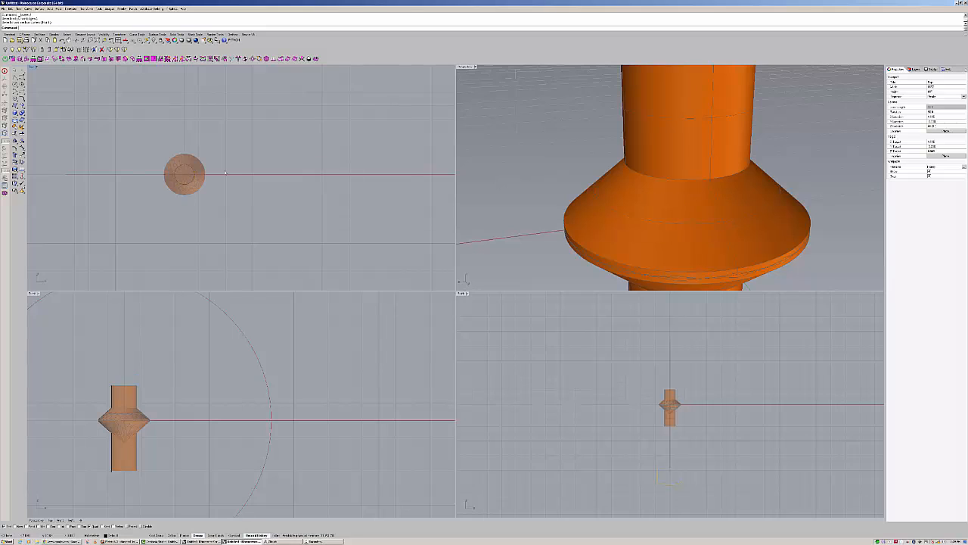
Try a Sweep 1 Rail with the cutter's circular edge as the rail and its profile curve as the cross section.
key("Return")
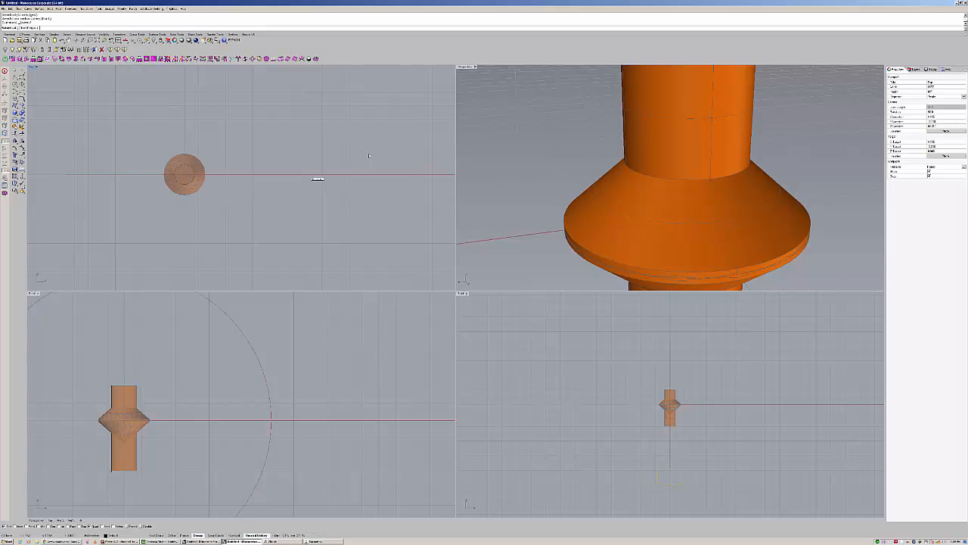
left_click(179, 167)
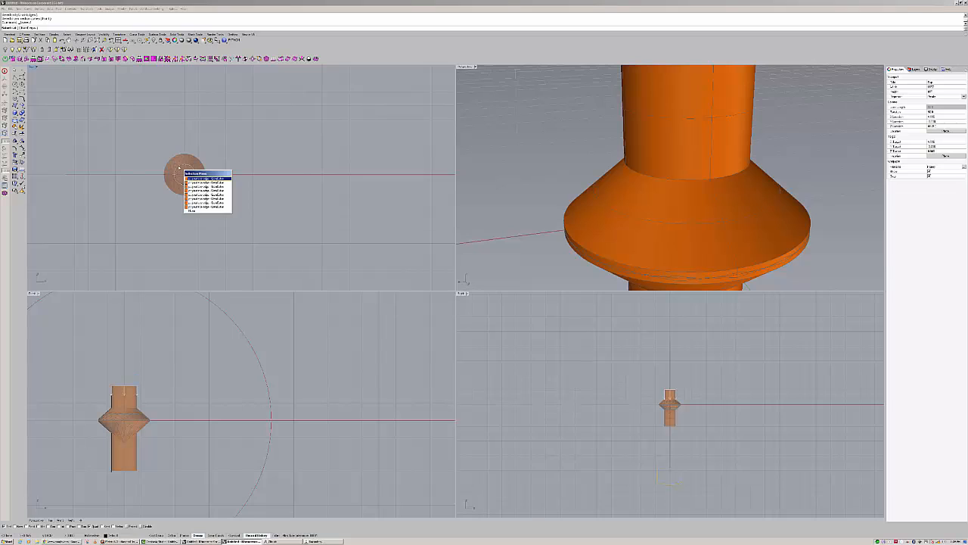
left_click(200, 178)
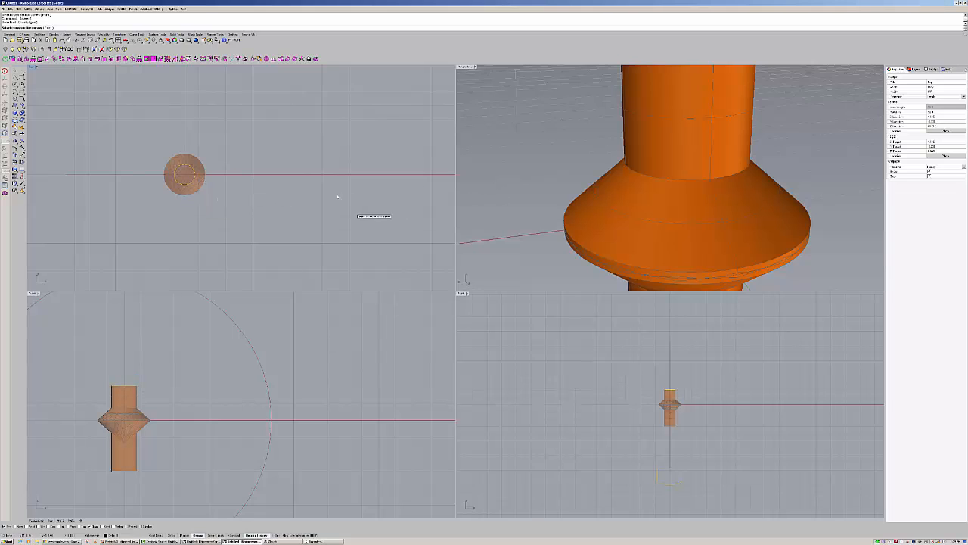
left_click(123, 412)
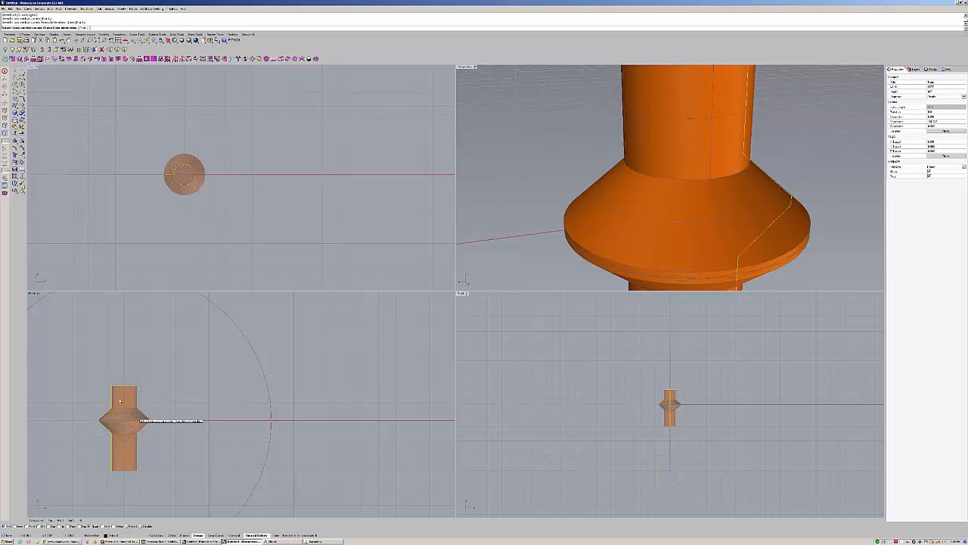
key("Return")
left_click(341, 237)
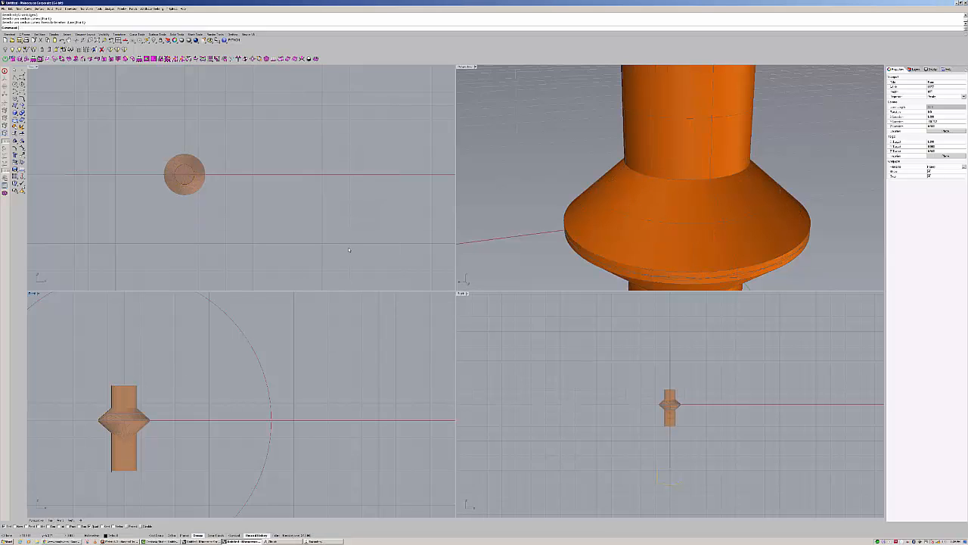
Create a Sweep 1 Rail surface using the small inner circle as the rail and the cutter's profile curve as the cross section.
scroll(196, 175, "up", 5)
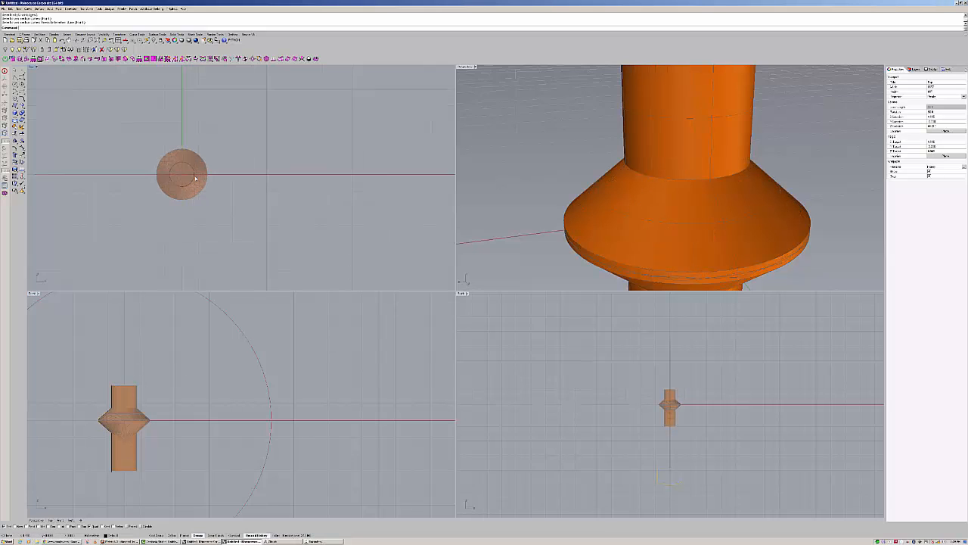
left_click(193, 174)
right_click_drag(253, 198, 267, 176)
left_click(172, 129)
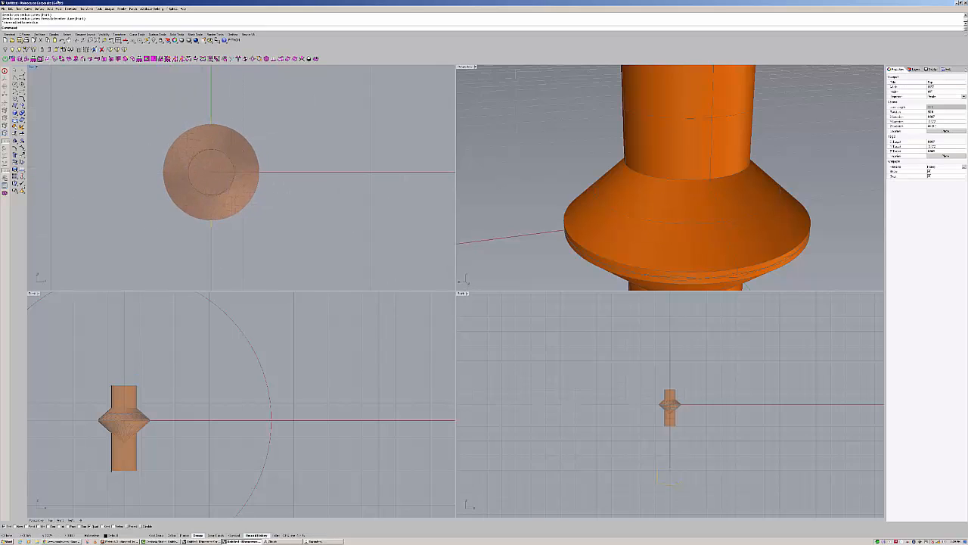
left_click(39, 8)
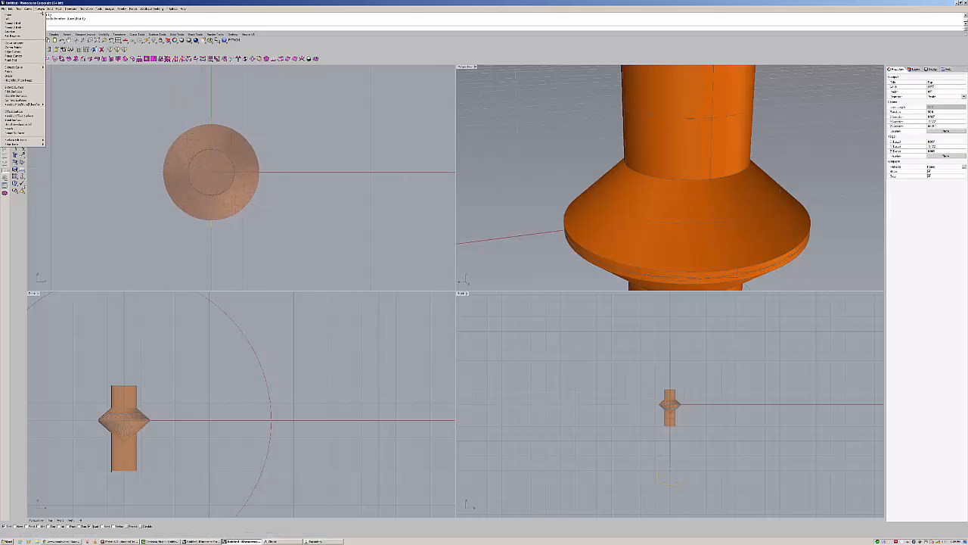
left_click(34, 23)
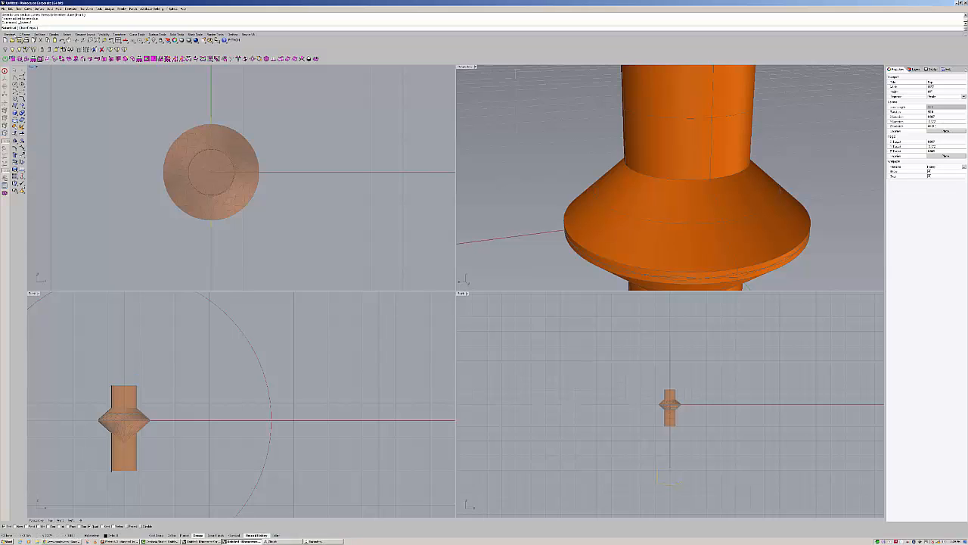
left_click(191, 163)
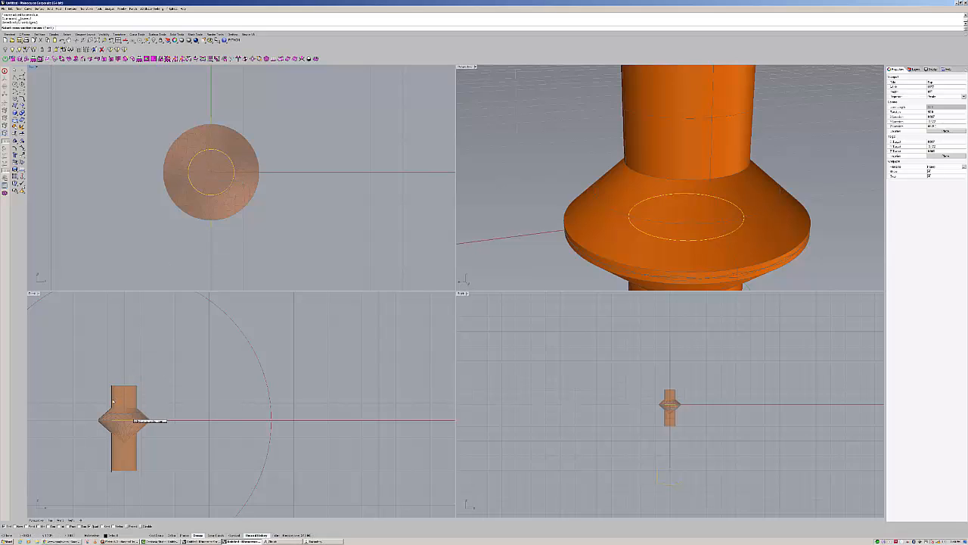
left_click(127, 420)
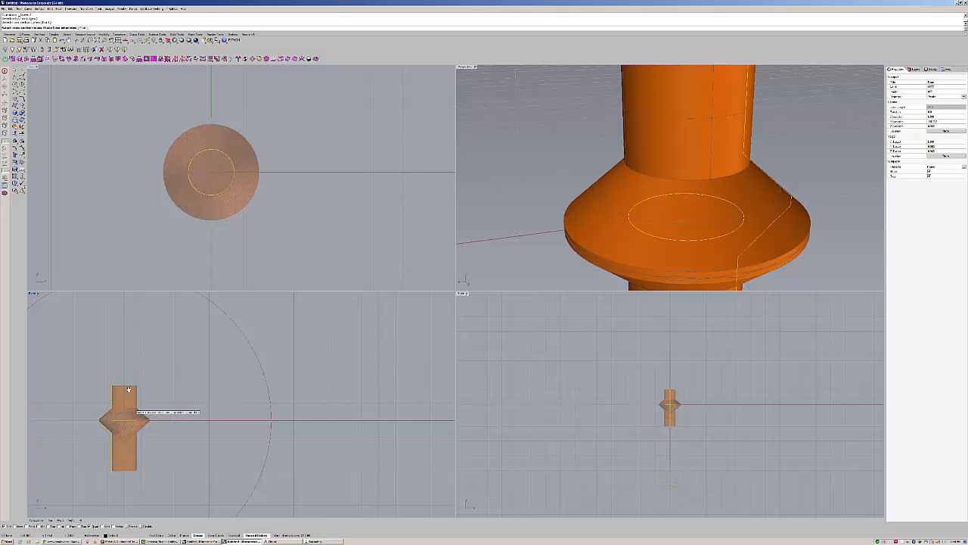
right_click_drag(128, 389, 155, 366)
left_click(138, 362)
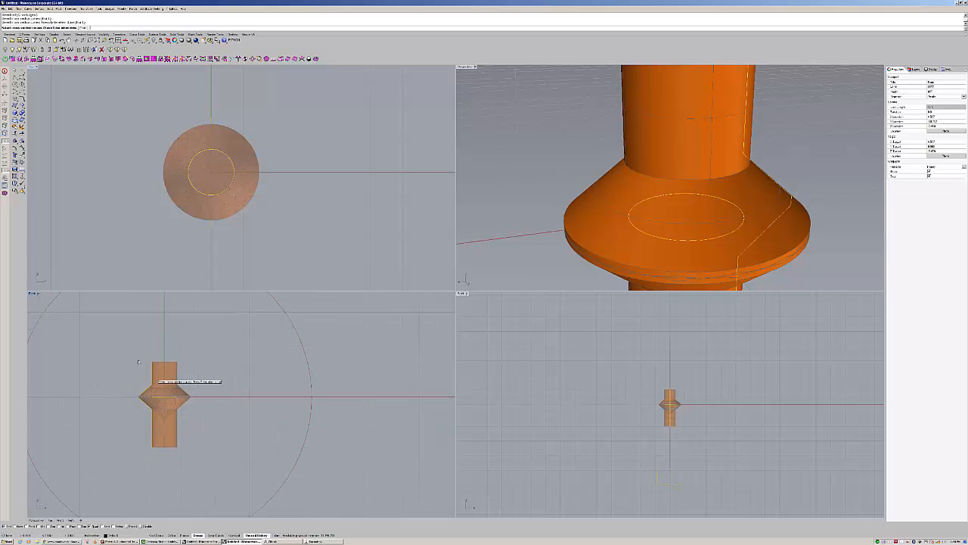
right_click(138, 361)
left_click(341, 238)
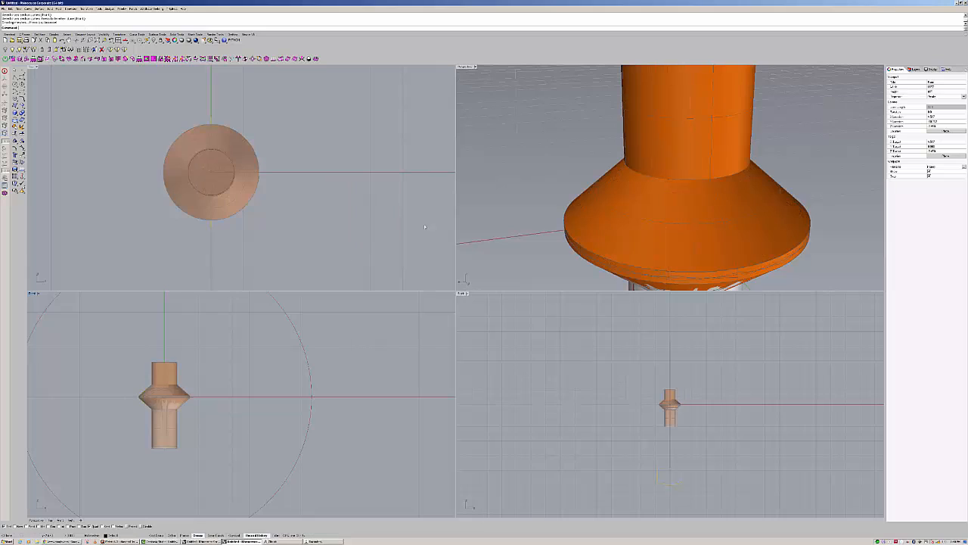
Hide the original orange cutter, leaving only the newly swept surface in view.
left_click(583, 198)
middle_click(584, 198)
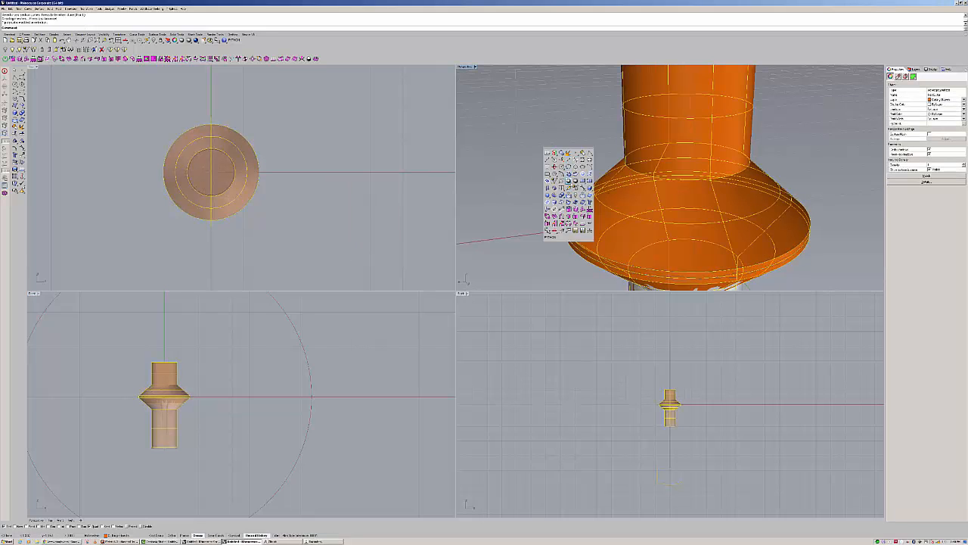
left_click(576, 194)
right_click_drag(590, 201, 605, 181)
scroll(608, 189, "down", 10)
scroll(606, 182, "up", 5)
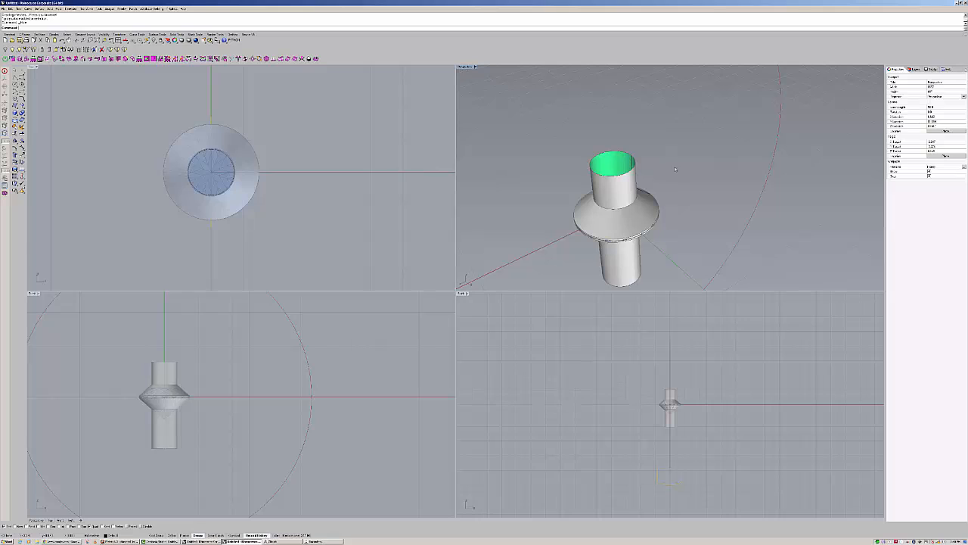
Try capping the open ends of the swept cutter surface, inspect the solid and undo the cap.
left_click(653, 189)
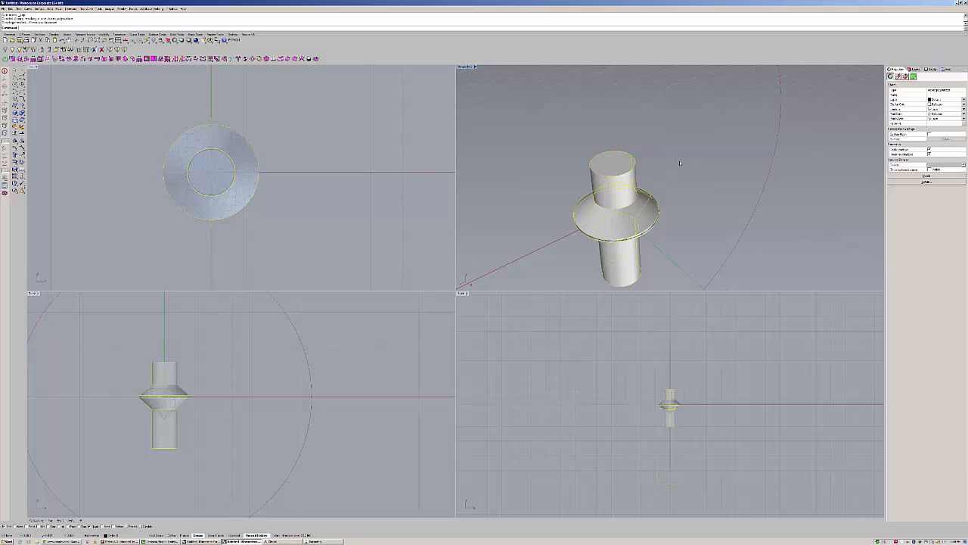
left_click(678, 156)
right_click_drag(678, 156, 663, 176)
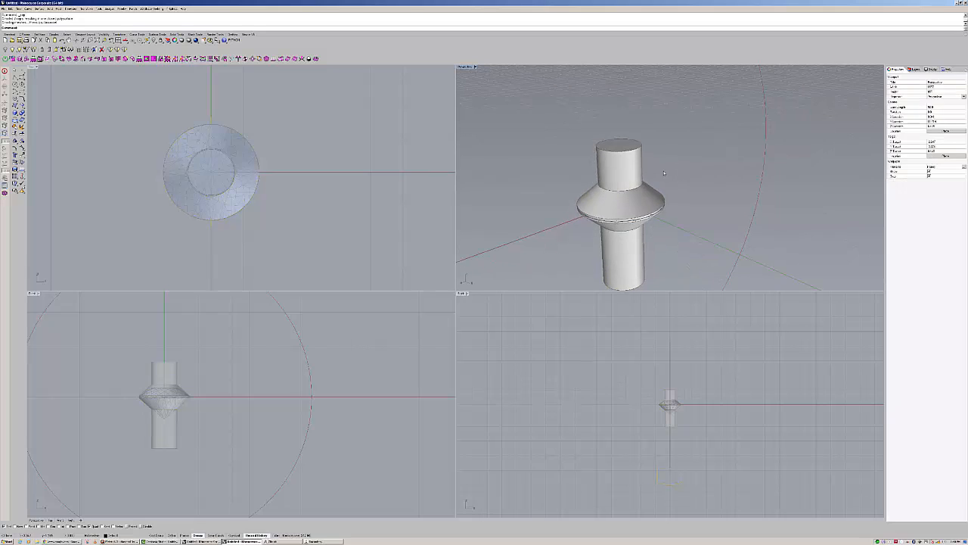
key("ctrl+z")
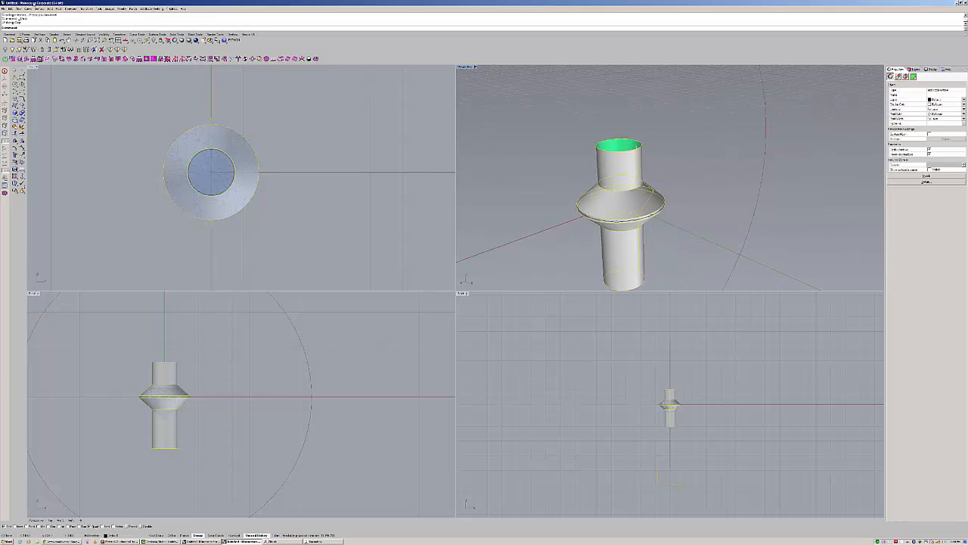
Cap the planar holes of the swept cutter surface, clear the selection and inspect the closed solid.
left_click(37, 8)
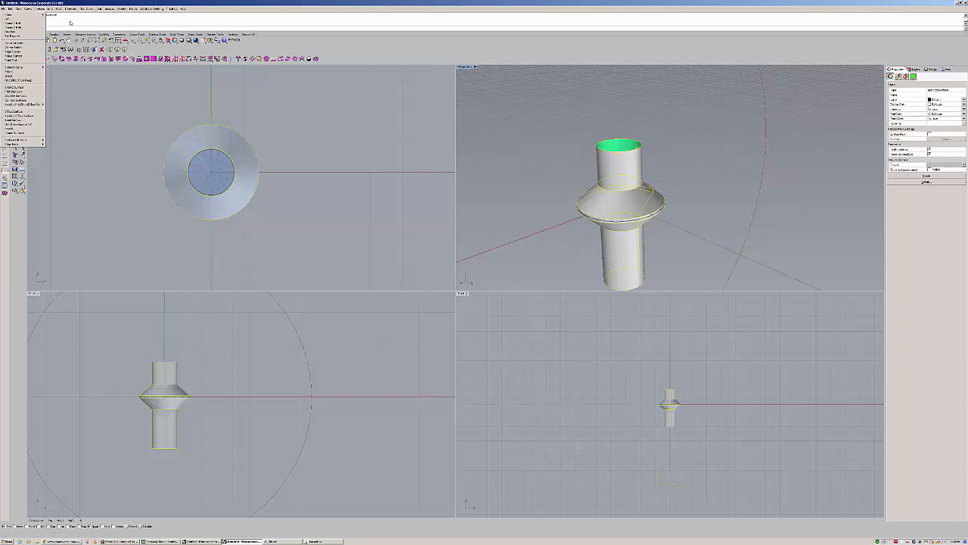
mouse_move(48, 9)
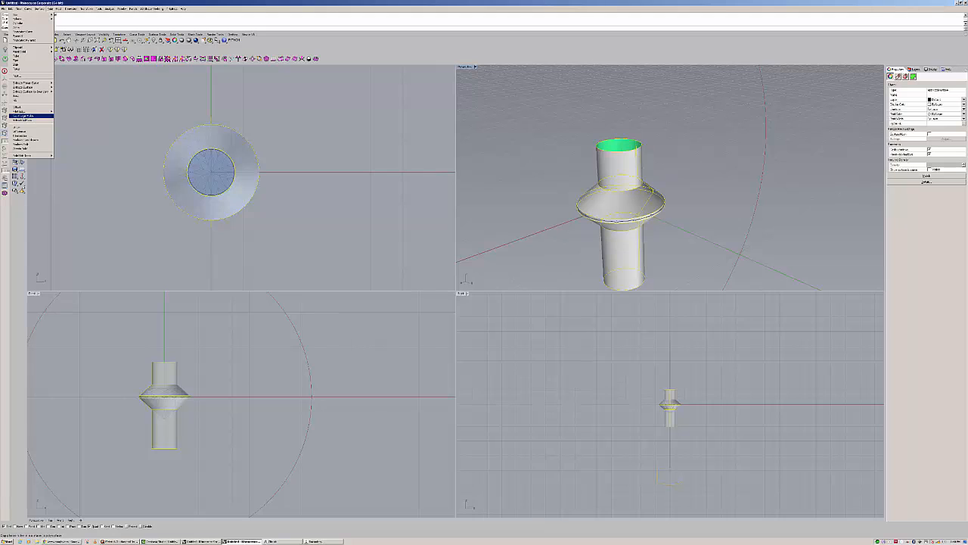
left_click(25, 116)
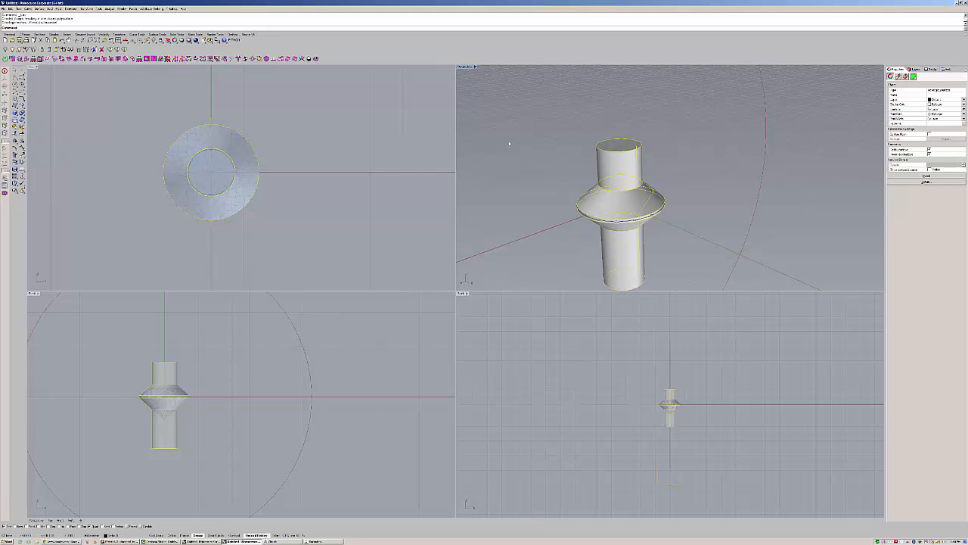
scroll(534, 143, "down", 12)
scroll(532, 147, "up", 8)
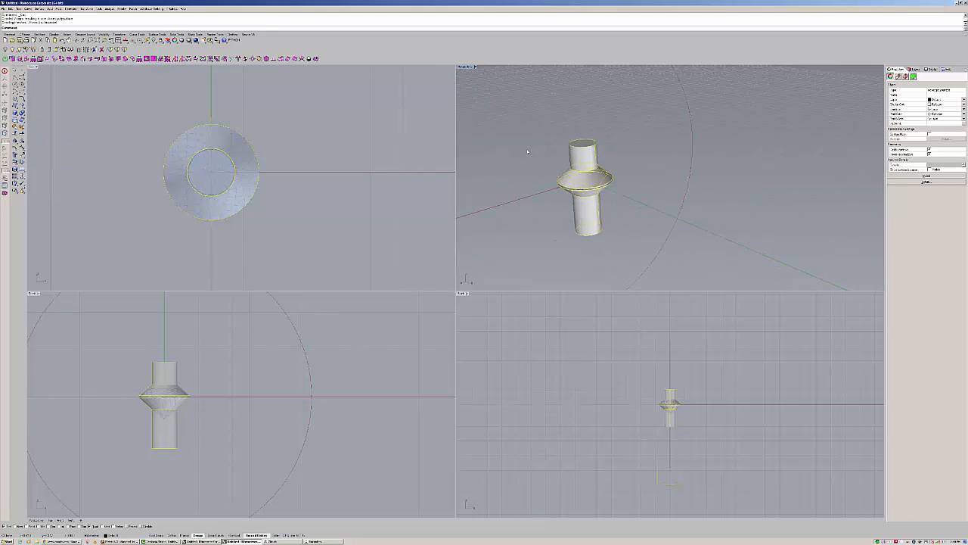
left_click(557, 165)
right_click_drag(557, 165, 501, 160)
scroll(308, 370, "down", 8)
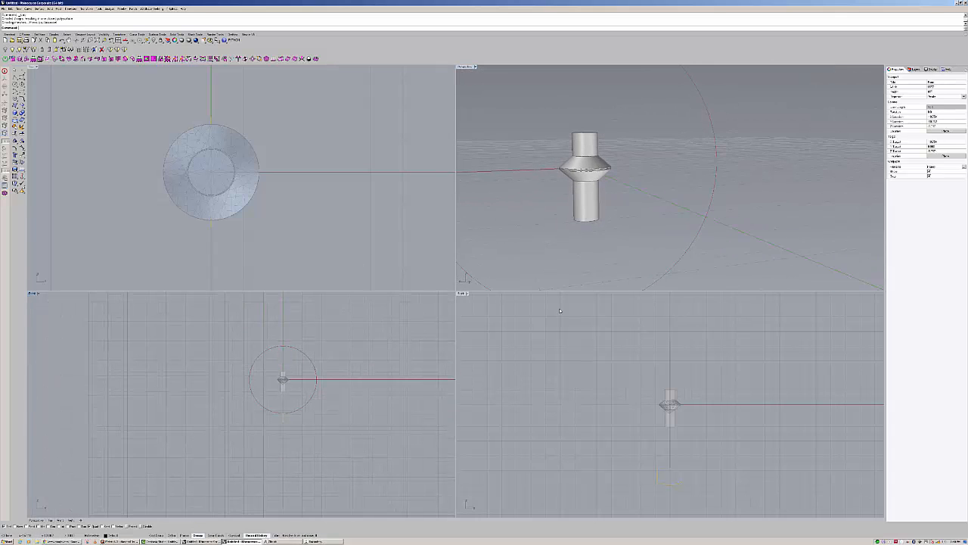
Draw a V-shaped polyline on the ring profile in the Right view, from its upper-left corner inward and back out past its left side.
right_click_drag(619, 233, 641, 247)
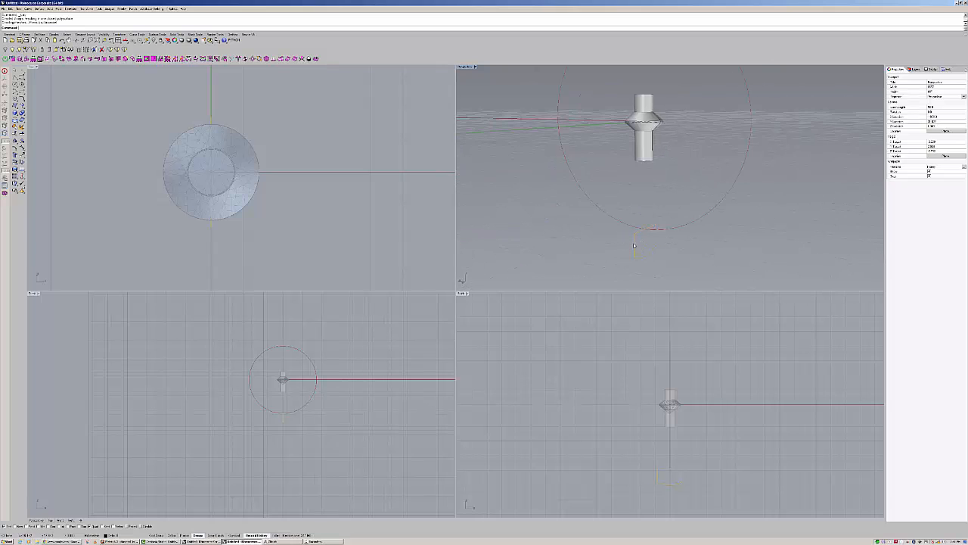
left_click(634, 244)
scroll(635, 236, "up", 5)
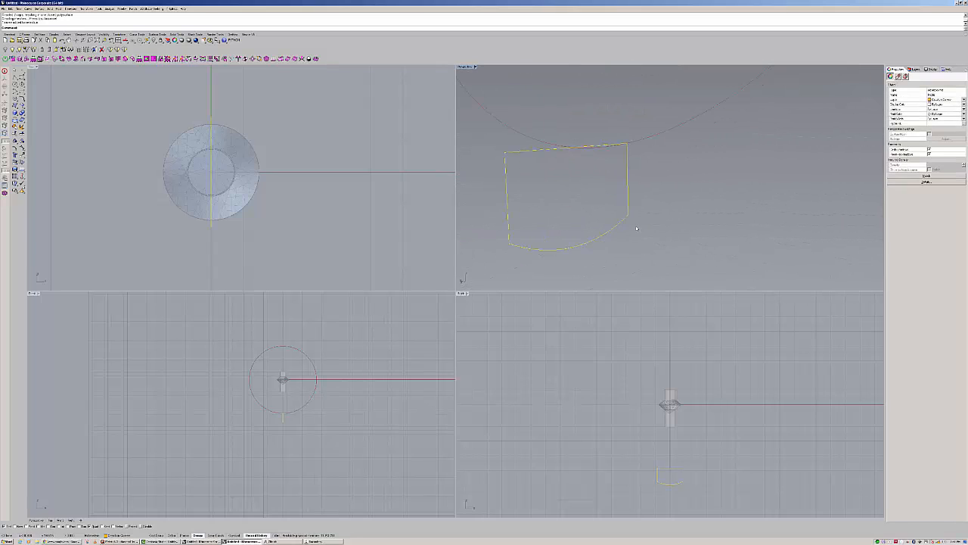
scroll(687, 491, "up", 5)
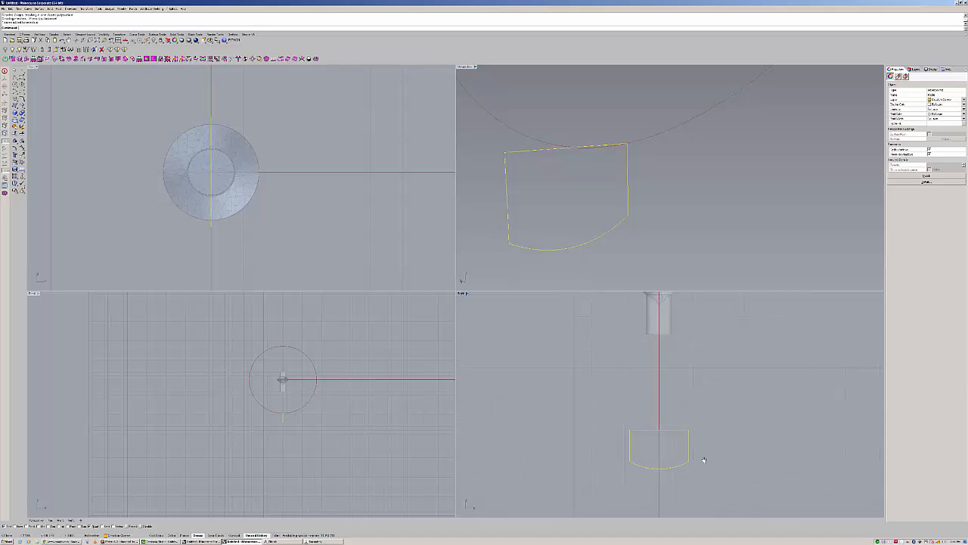
scroll(679, 452, "up", 5)
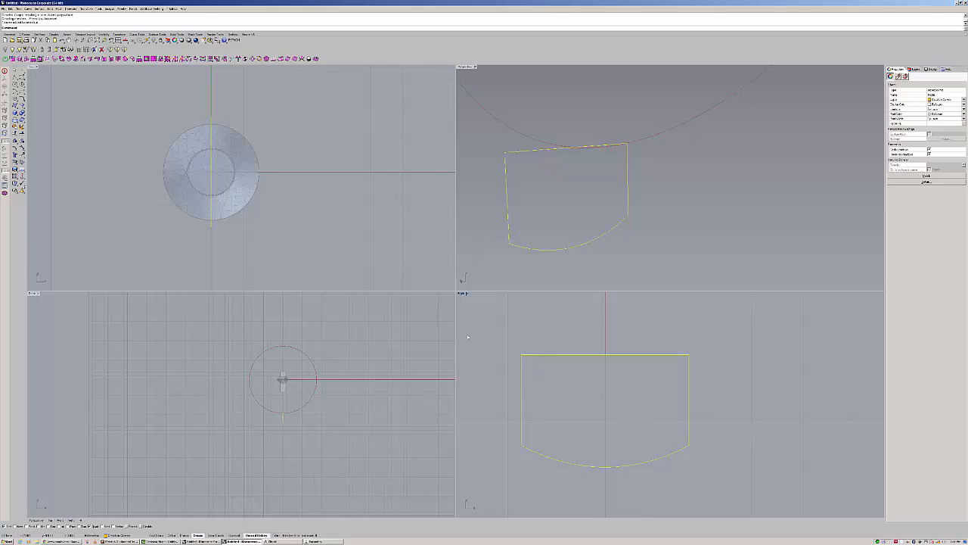
left_click(16, 76)
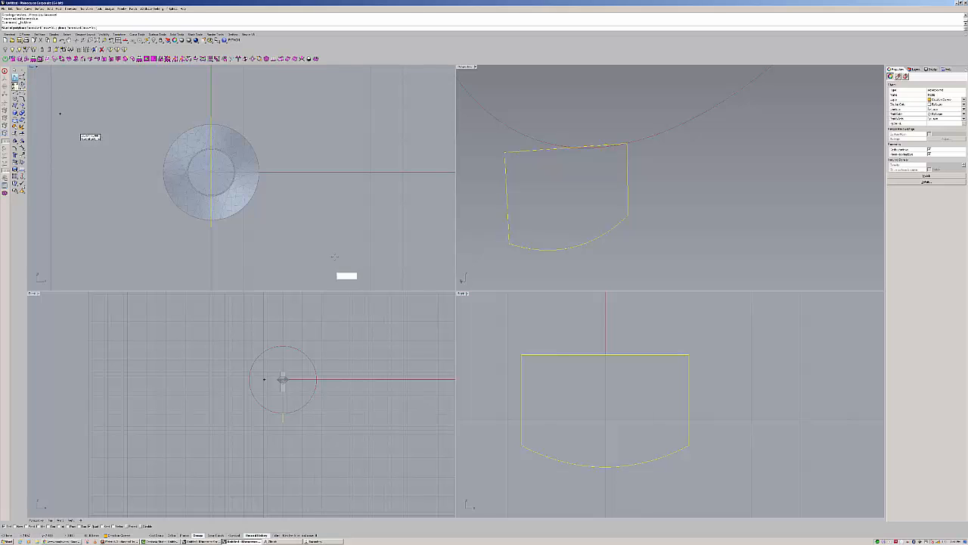
left_click(522, 354)
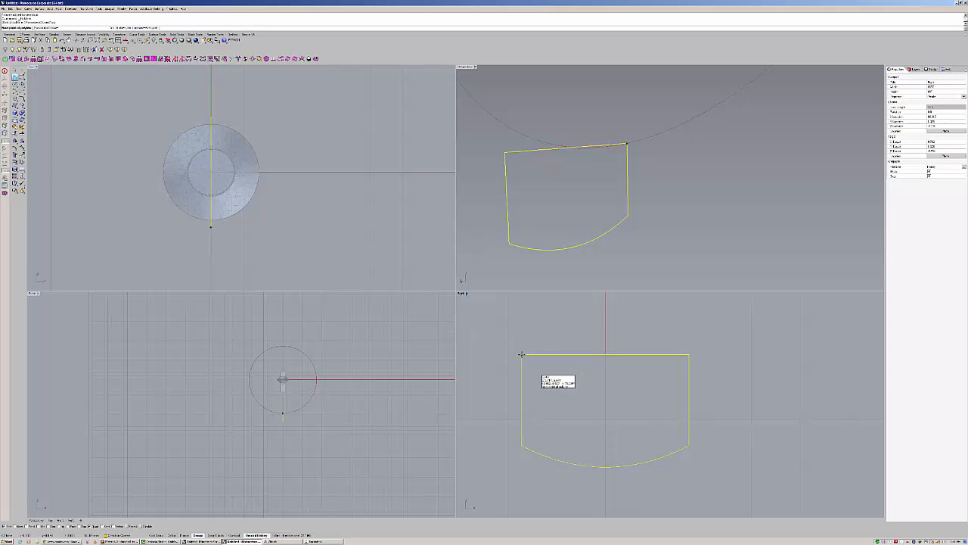
left_click(550, 384)
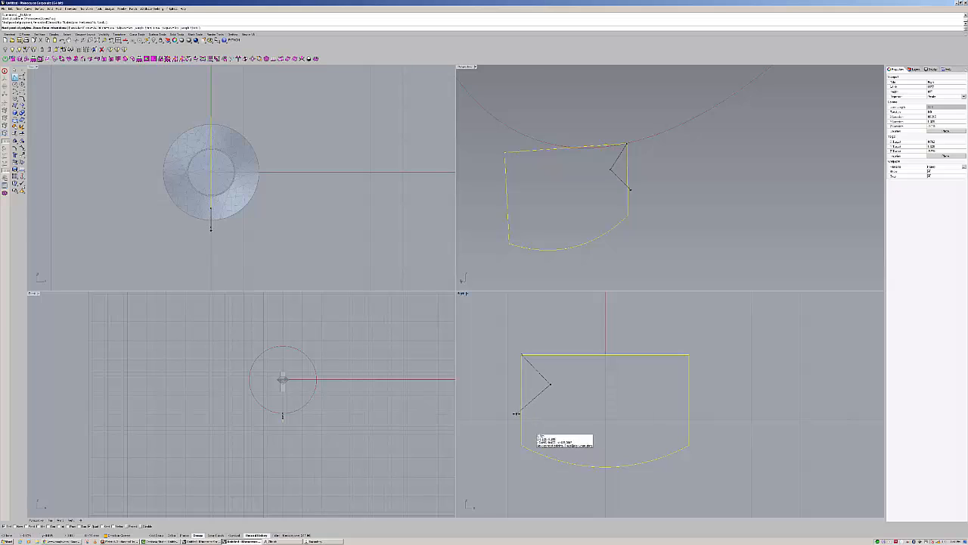
left_click(518, 413)
key("Return")
Trim the ring profile and the V-shaped polyline against each other, leaving a notch in the profile's upper-left side.
left_click_drag(551, 344, 500, 380)
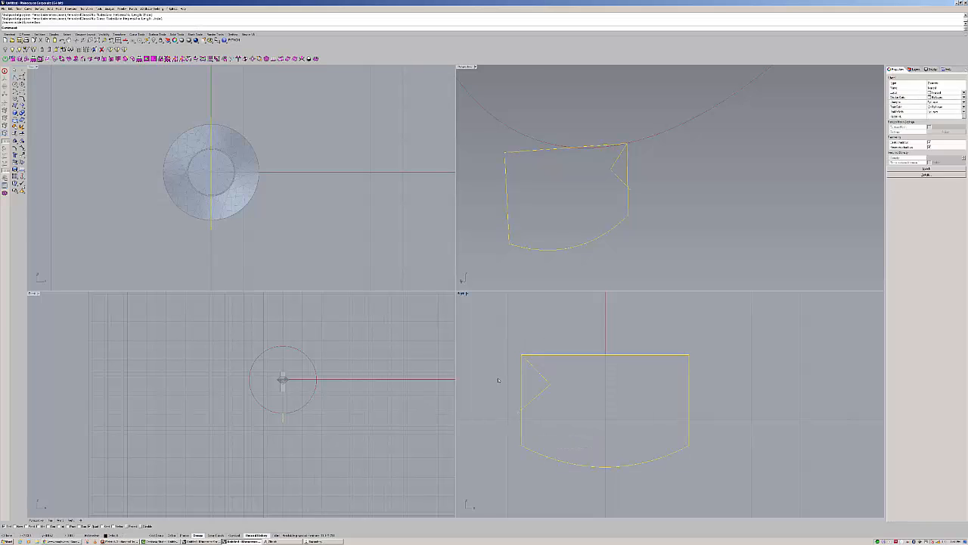
left_click(15, 134)
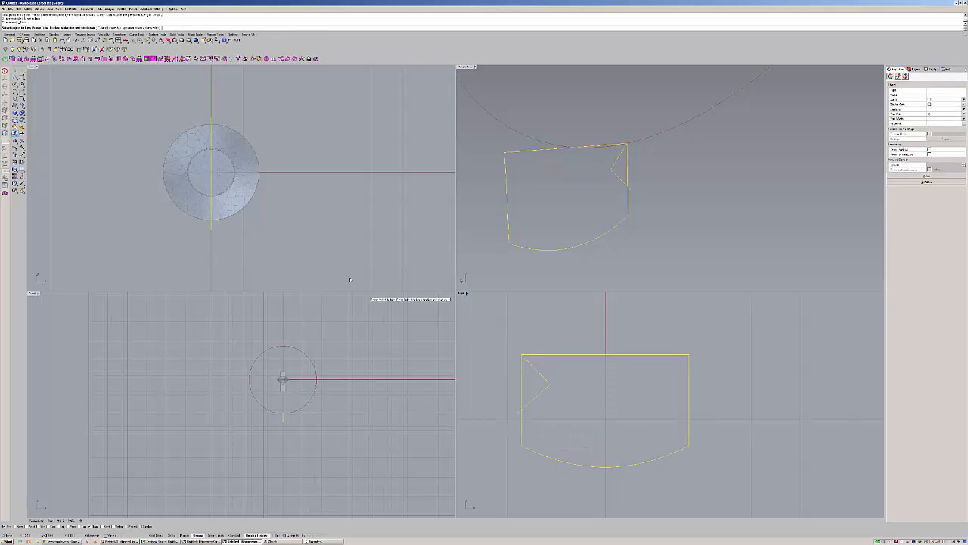
left_click(522, 394)
scroll(522, 411, "up", 4)
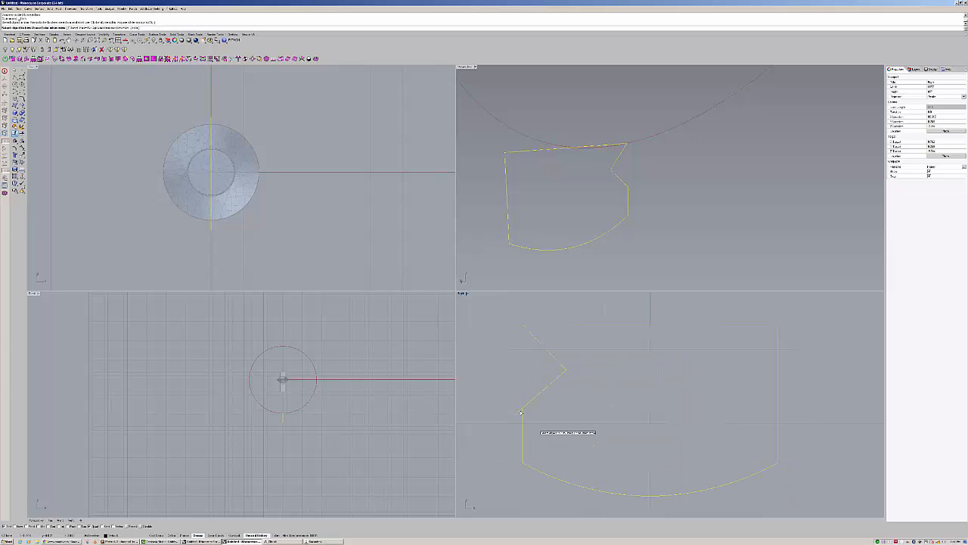
left_click(518, 412)
scroll(536, 401, "down", 6)
key("Return")
scroll(564, 405, "down", 5)
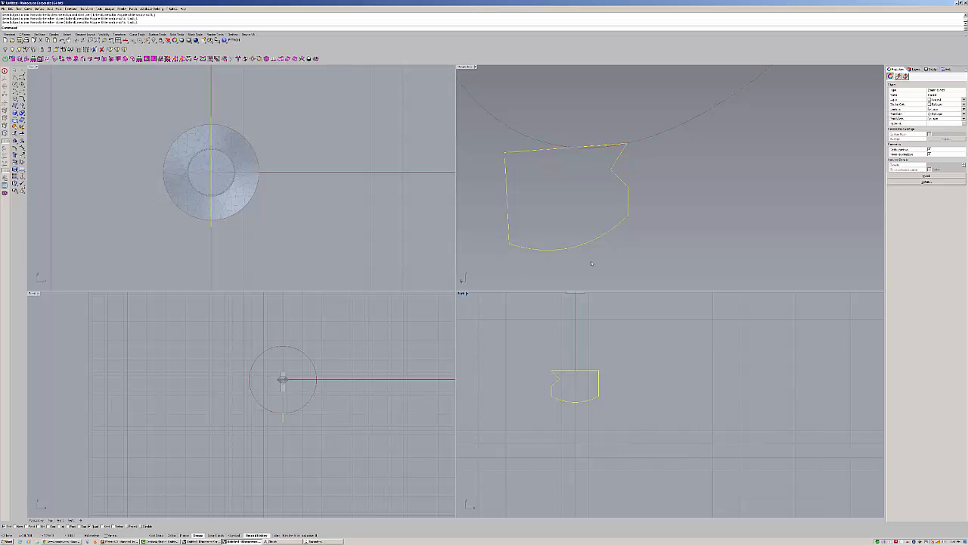
scroll(423, 385, "down", 2)
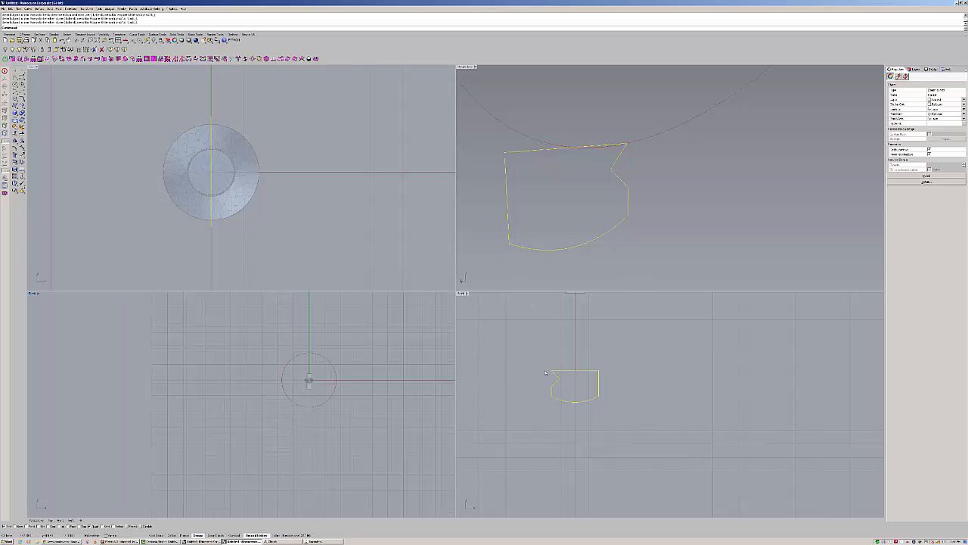
Join the trimmed profile and notch segments into one closed curve and clear the selection.
left_click(352, 404)
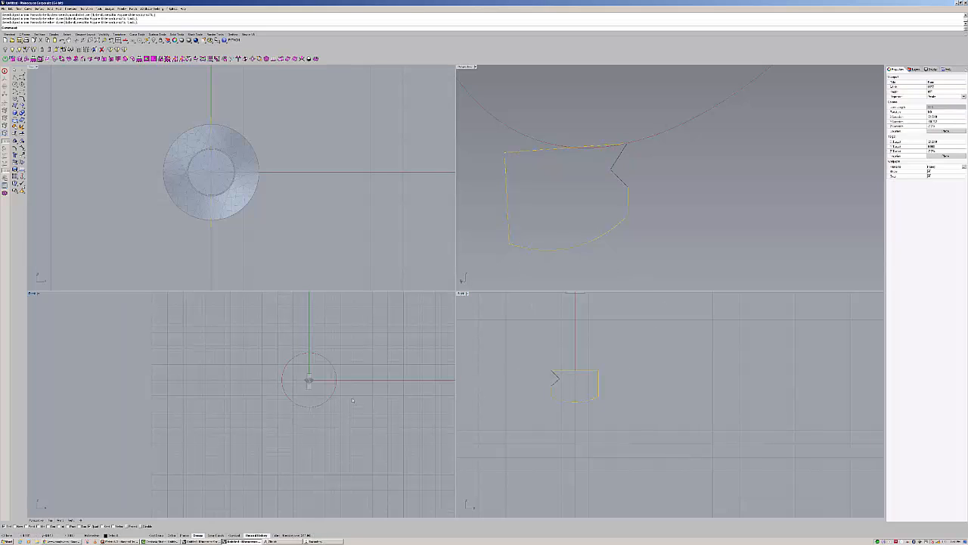
left_click_drag(621, 365, 538, 404)
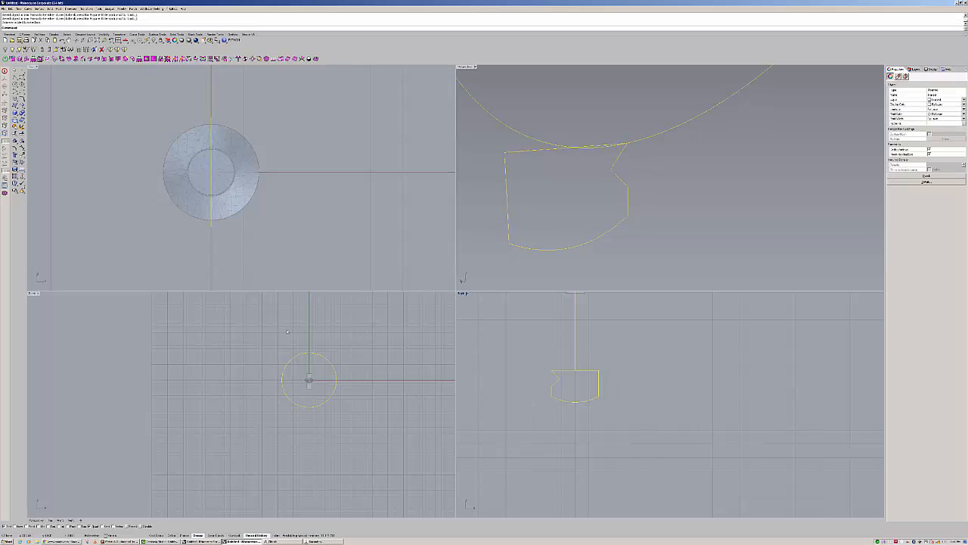
left_click(16, 125)
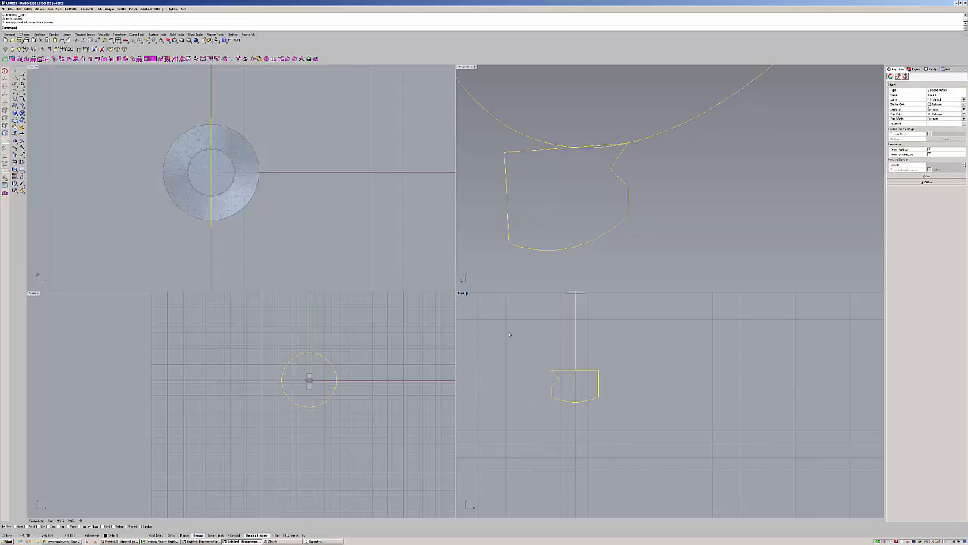
left_click(553, 386)
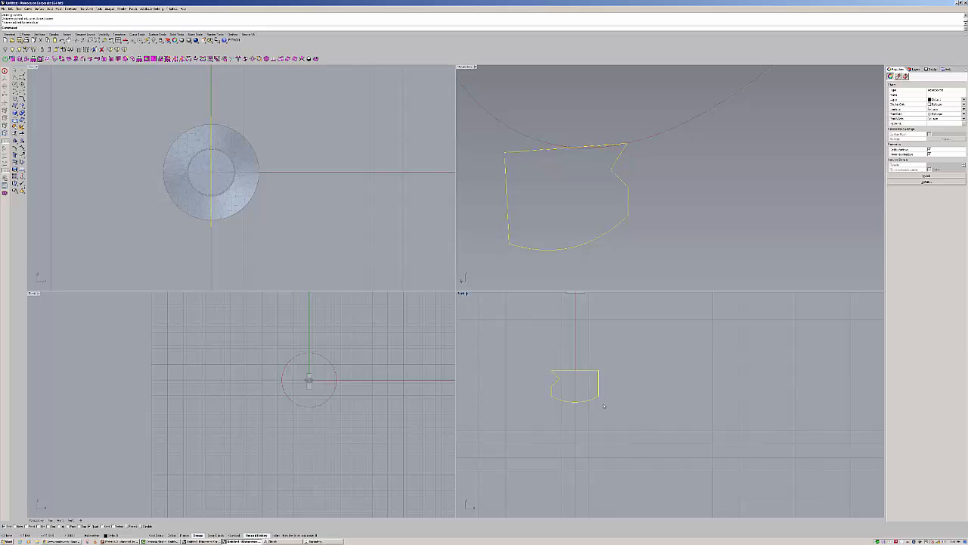
key("Escape")
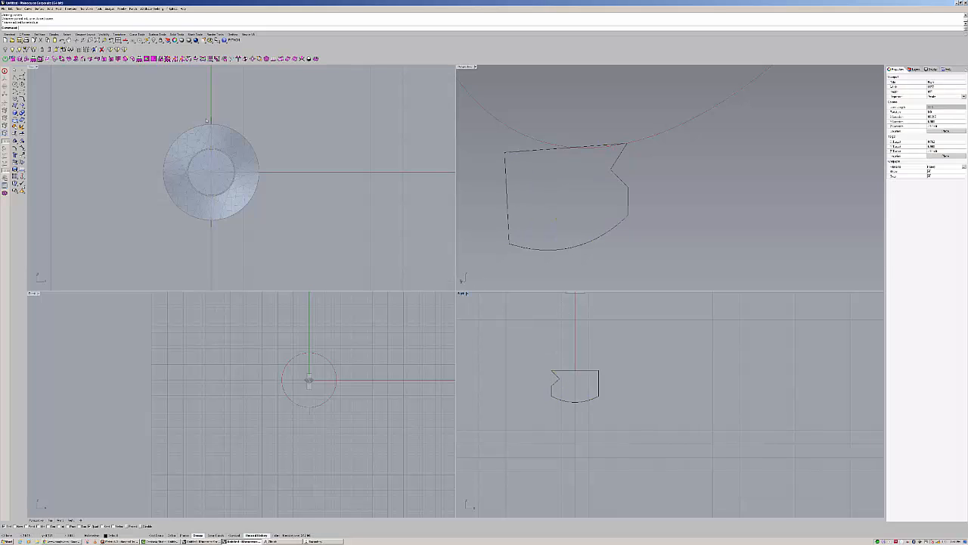
Sweep the notched profile along the ring circle with a one-rail sweep and inspect the grooved ring from the side.
left_click(36, 8)
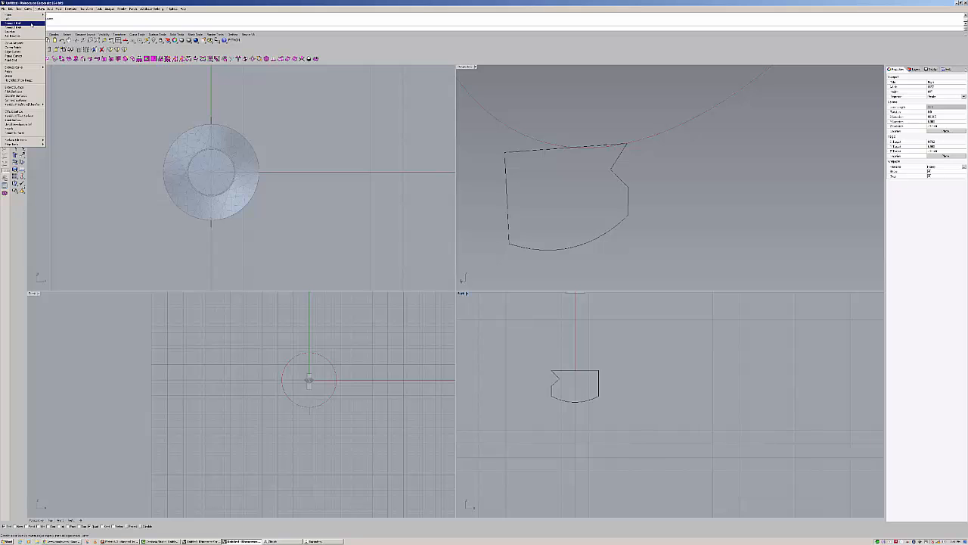
left_click(31, 24)
scroll(330, 209, "down", 4)
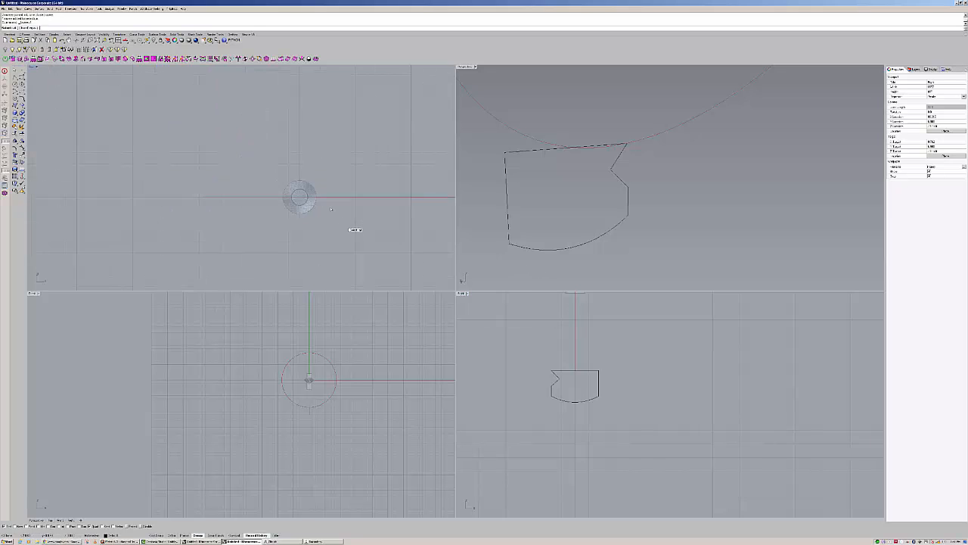
scroll(331, 209, "down", 2)
scroll(522, 195, "down", 5)
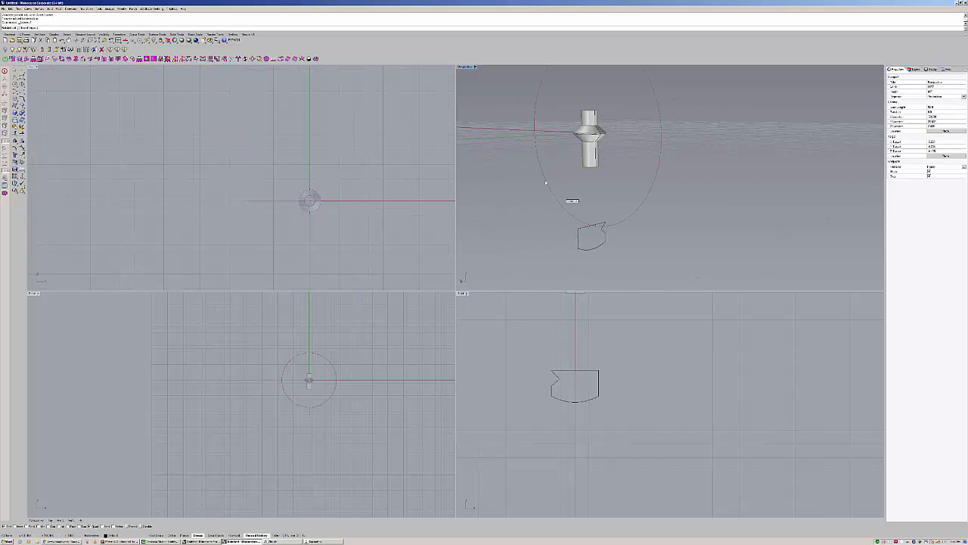
right_click_drag(546, 182, 540, 185)
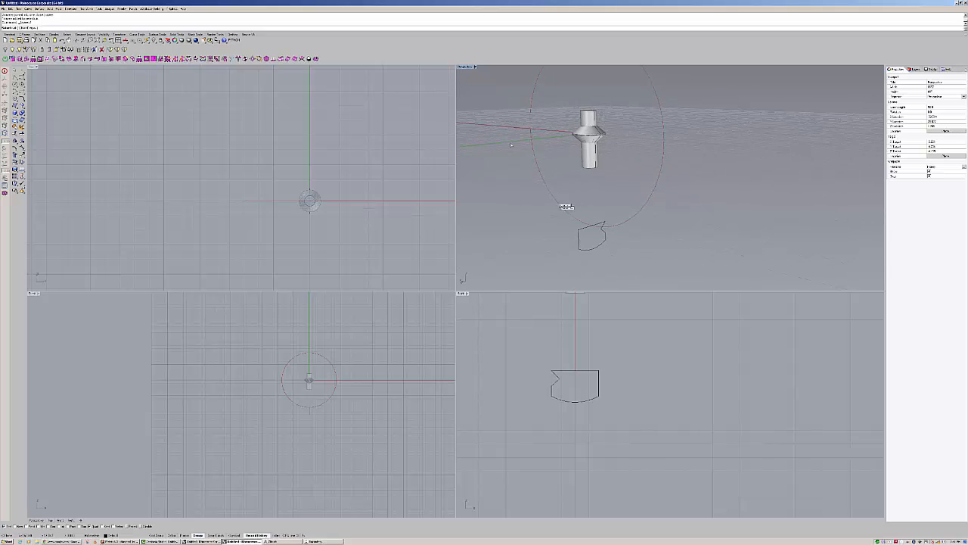
double_click(465, 68)
left_click(444, 182)
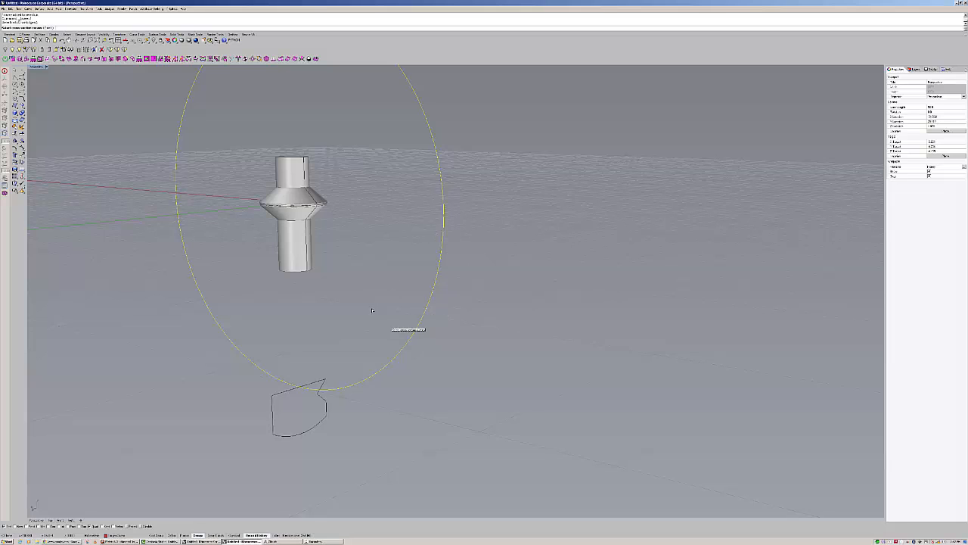
left_click(285, 392)
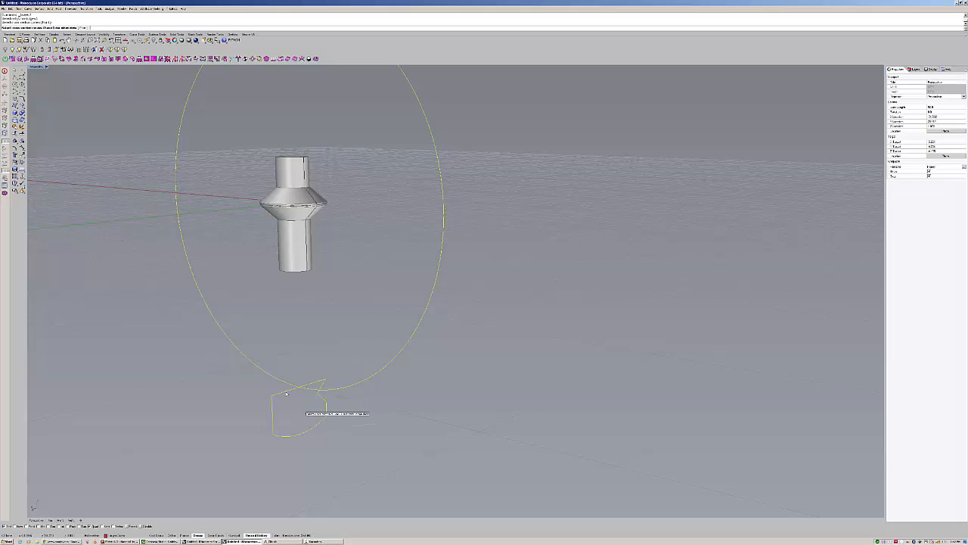
right_click_drag(343, 397, 317, 397)
right_click(340, 397)
right_click(341, 398)
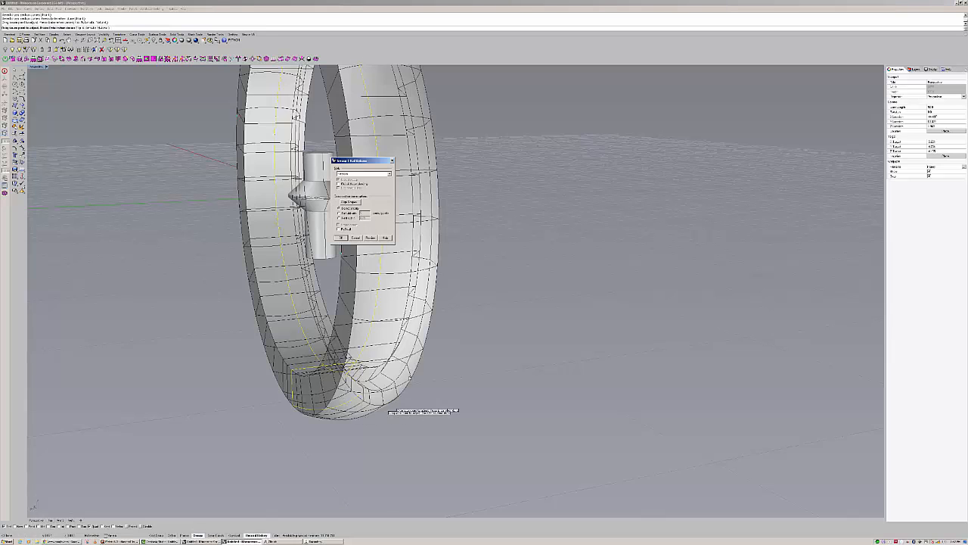
left_click(342, 237)
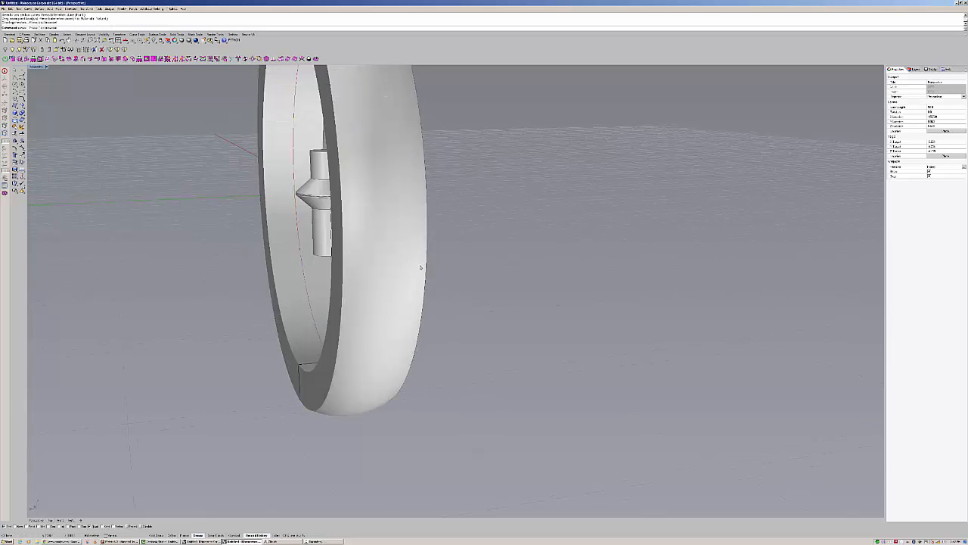
right_click_drag(485, 285, 434, 278)
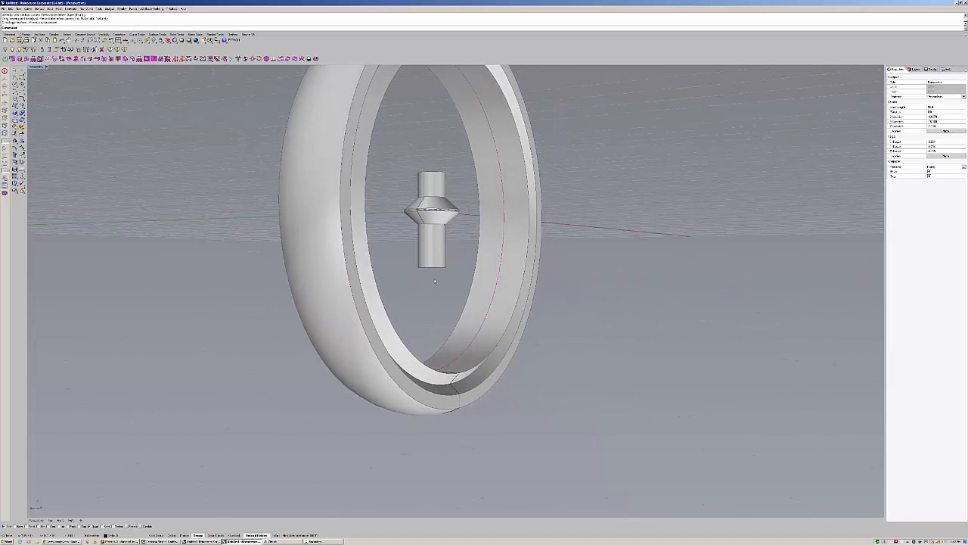
Undo the sweep, the join, the trims and the V-shaped polyline to restore the plain ring profile.
key("ctrl+z")
right_click_drag(457, 342, 426, 401)
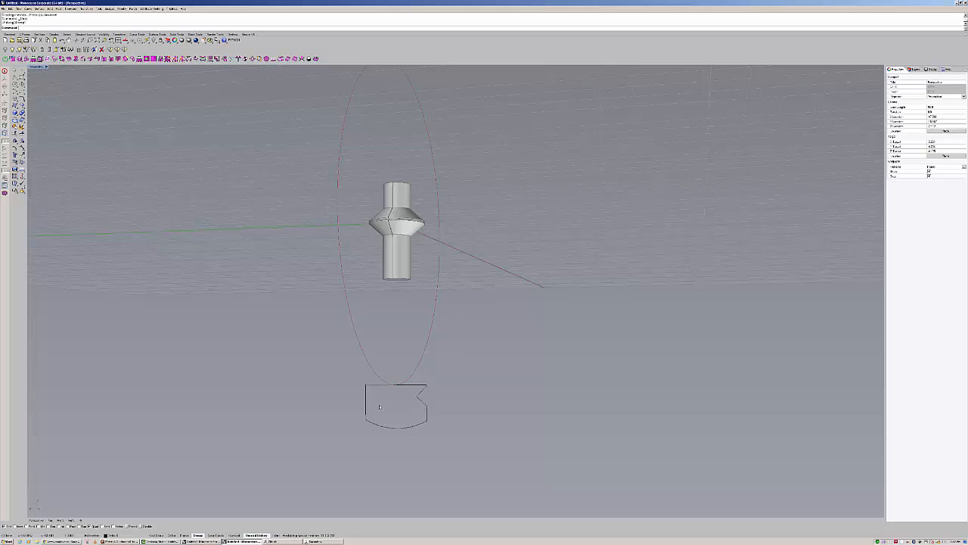
left_click(423, 419)
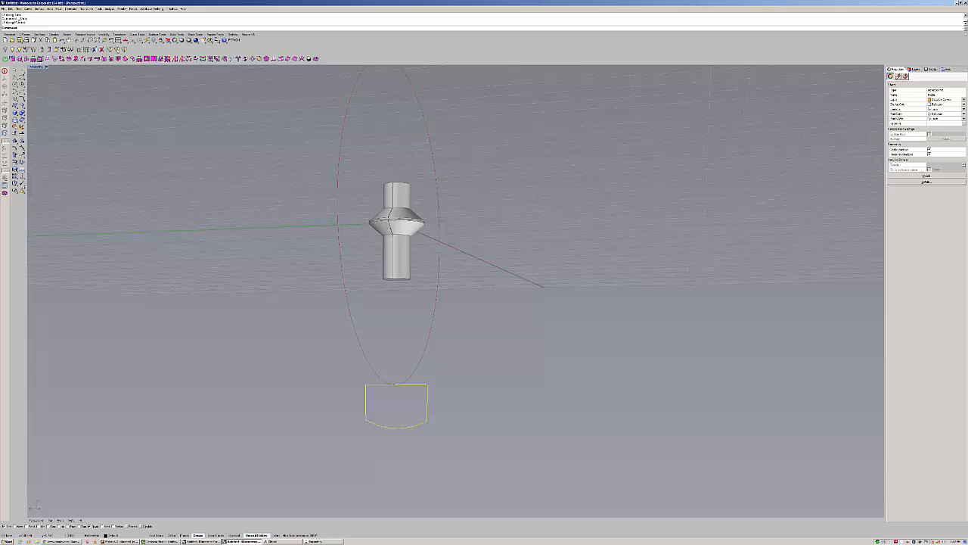
Draw a zigzag polyline with two inward peaks across the ring profile's curved lower edge in the Right view.
left_click(118, 41)
left_click(501, 354)
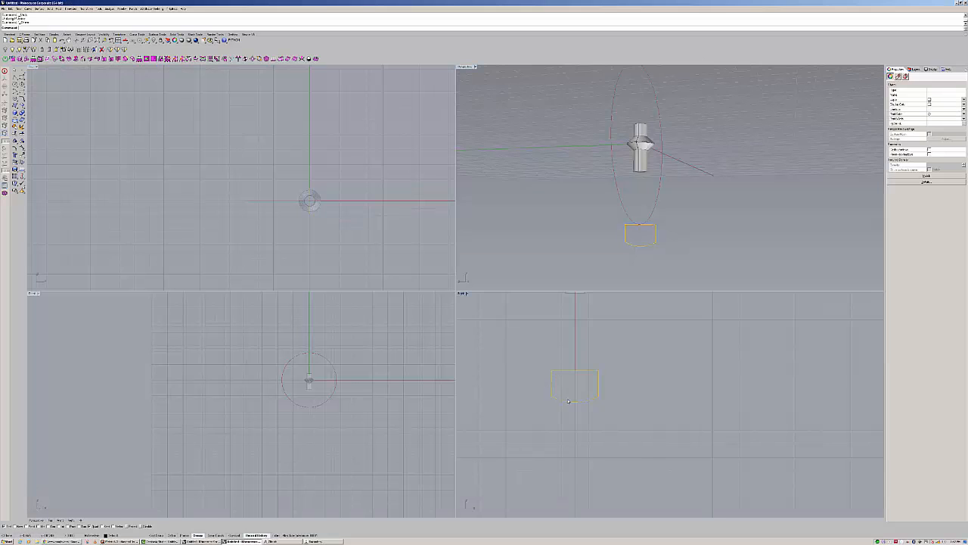
scroll(571, 401, "up", 8)
right_click_drag(562, 390, 592, 368)
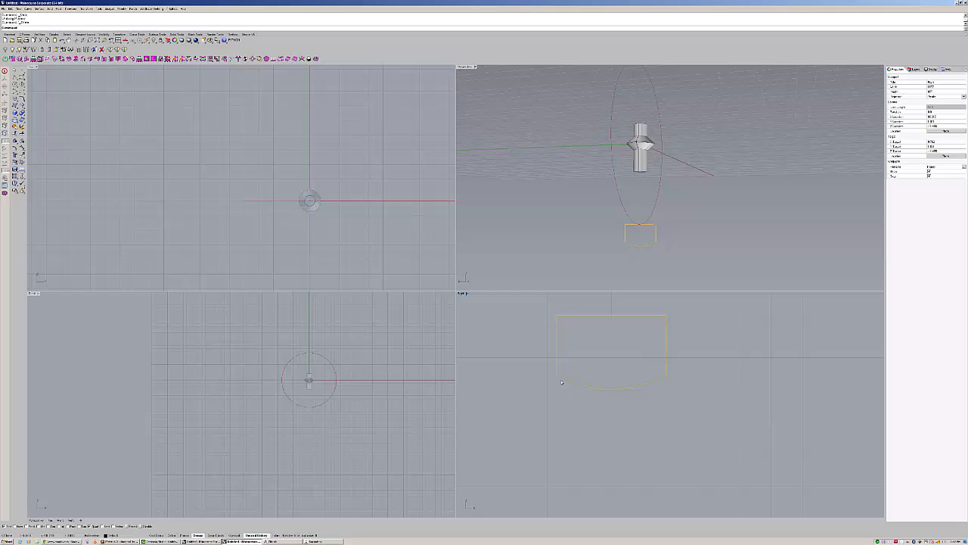
right_click_drag(603, 321, 579, 369)
left_click(602, 333)
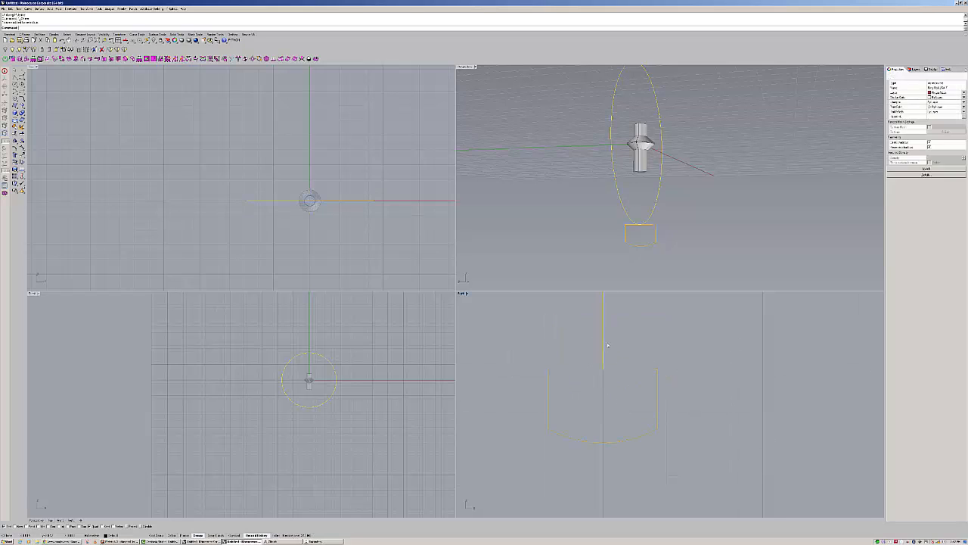
scroll(658, 216, "up", 3)
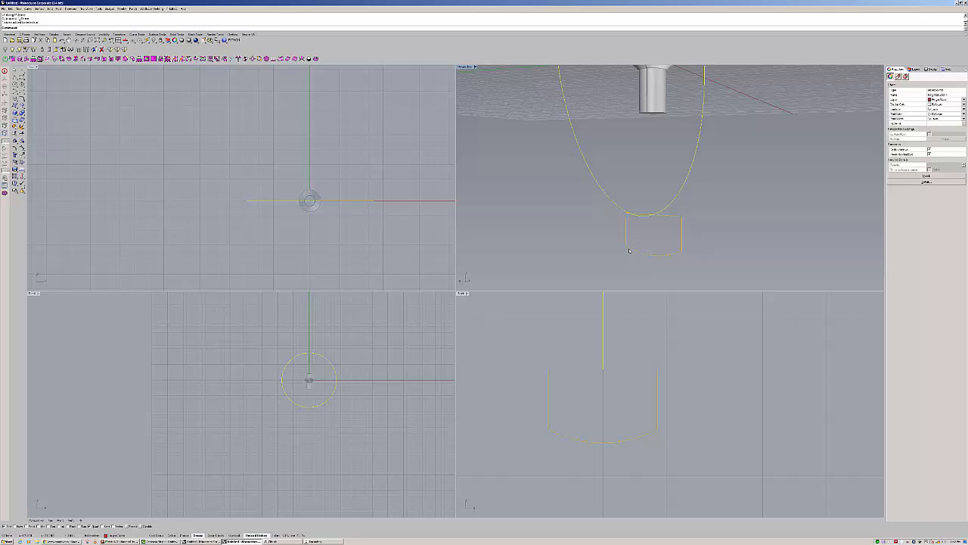
scroll(606, 430, "up", 3)
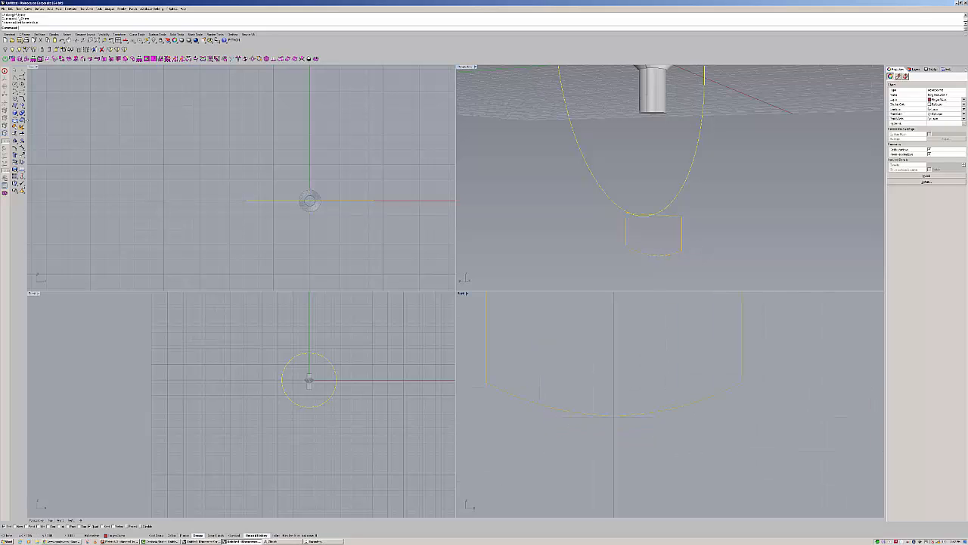
left_click(15, 77)
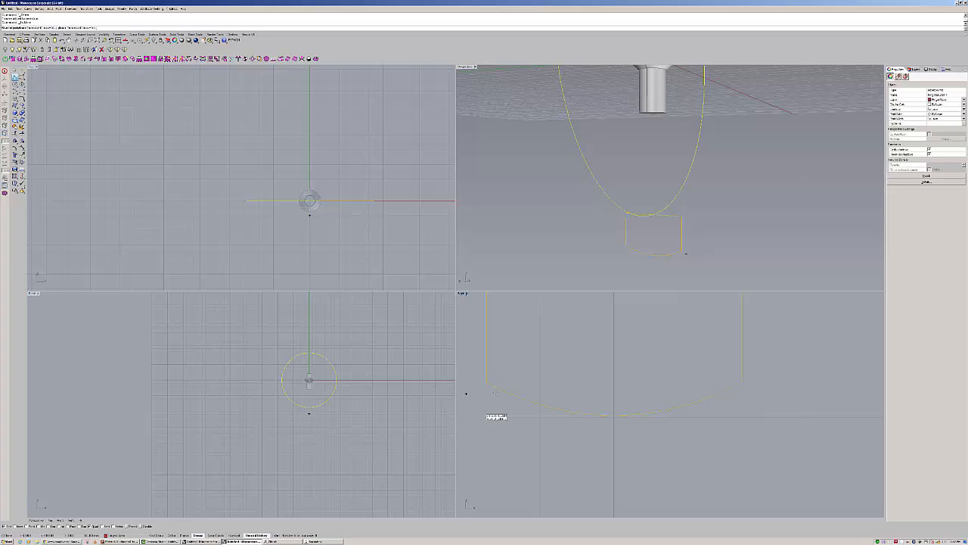
left_click(501, 413)
left_click(527, 354)
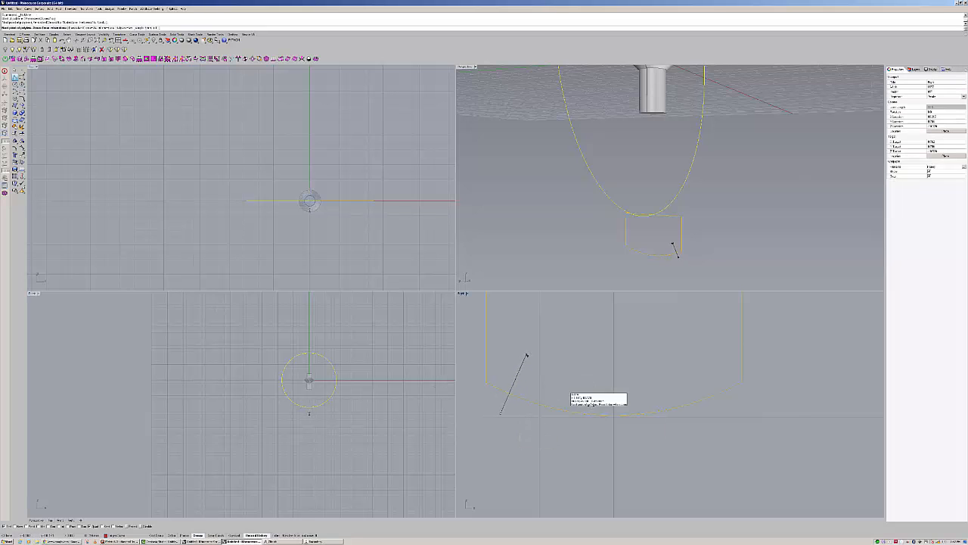
left_click(598, 425)
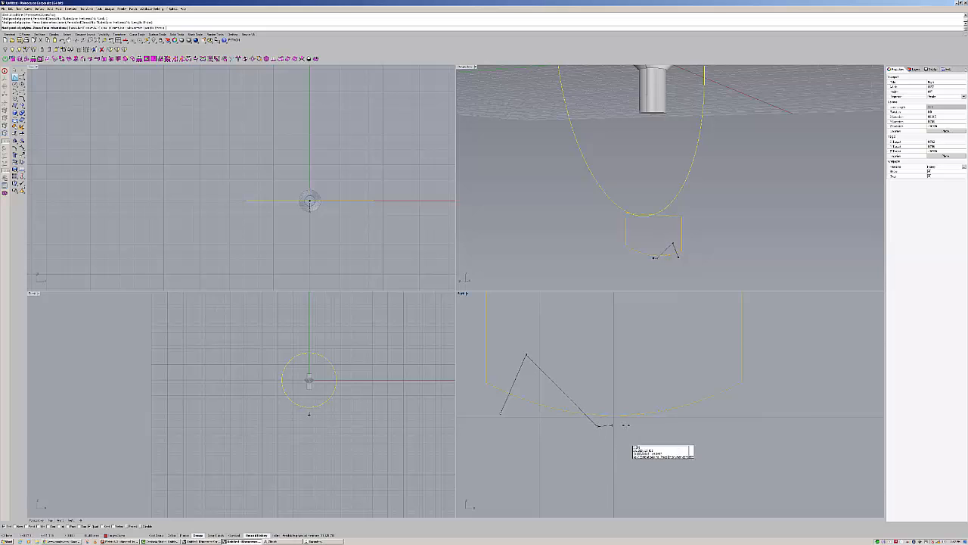
left_click(637, 430)
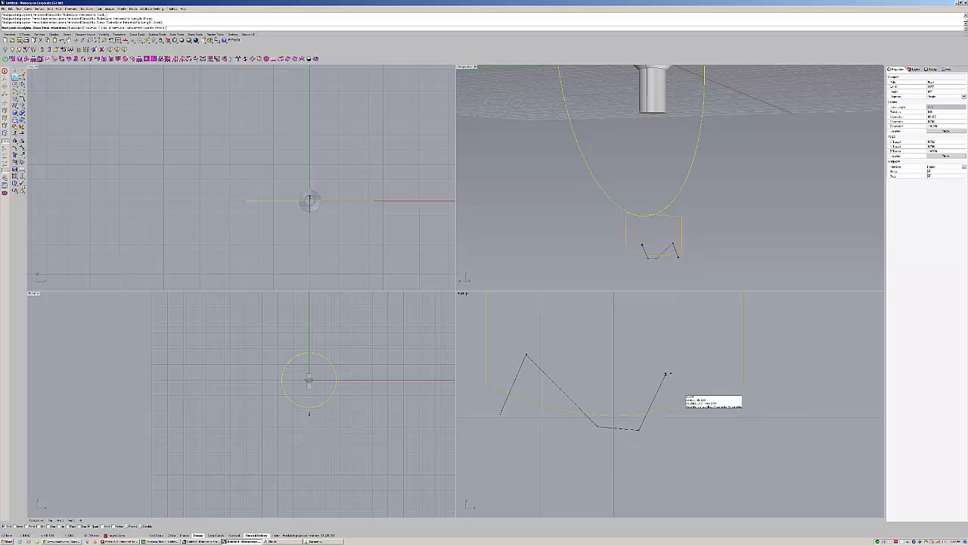
left_click(670, 370)
left_click(740, 418)
key("Return")
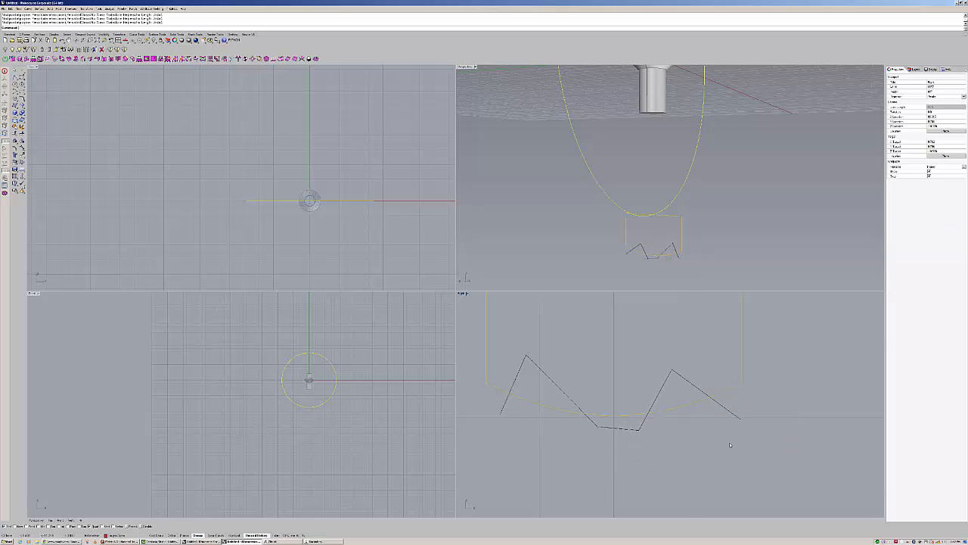
scroll(730, 445, "down", 3)
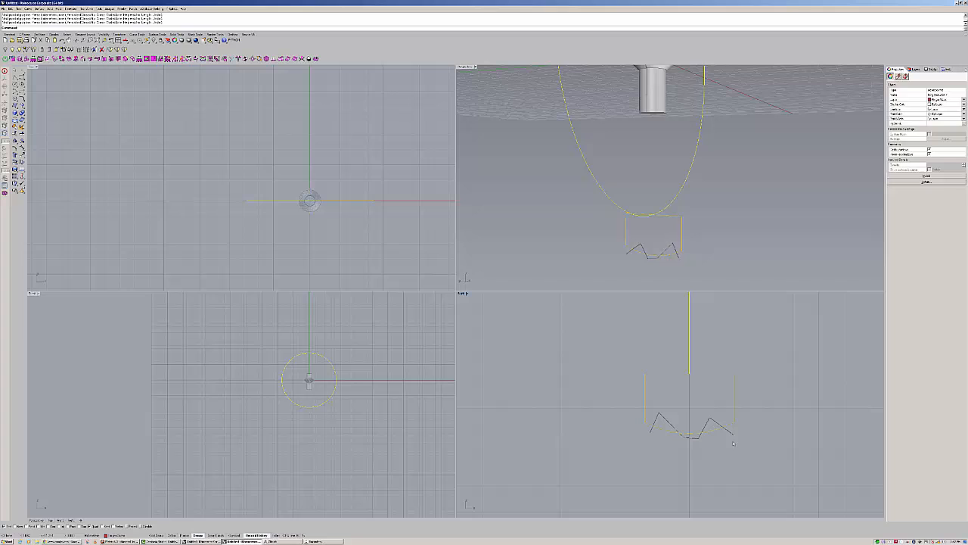
In the Right view, trim the zigzag polyline and the profile's curved edge against each other, leaving one notched outline.
double_click(462, 293)
left_click_drag(627, 301, 435, 394)
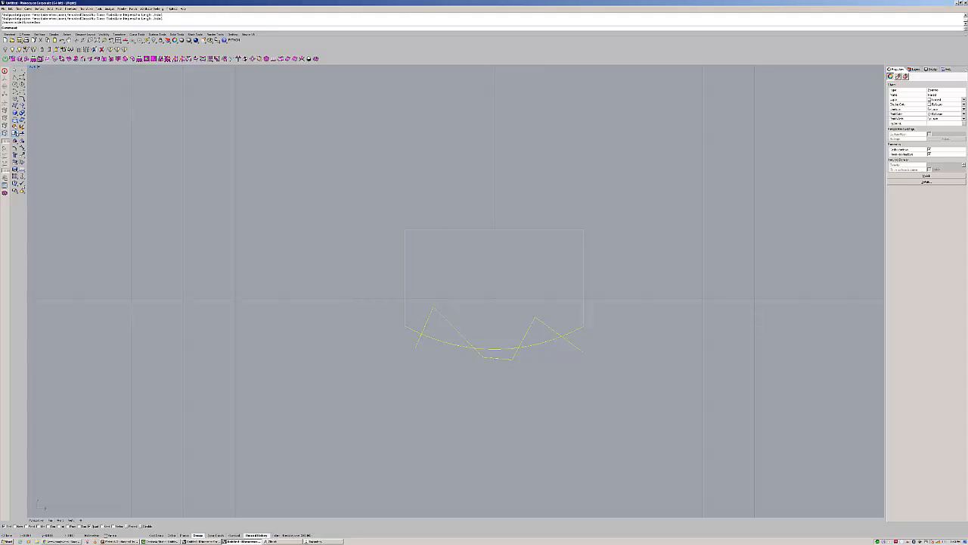
left_click(15, 134)
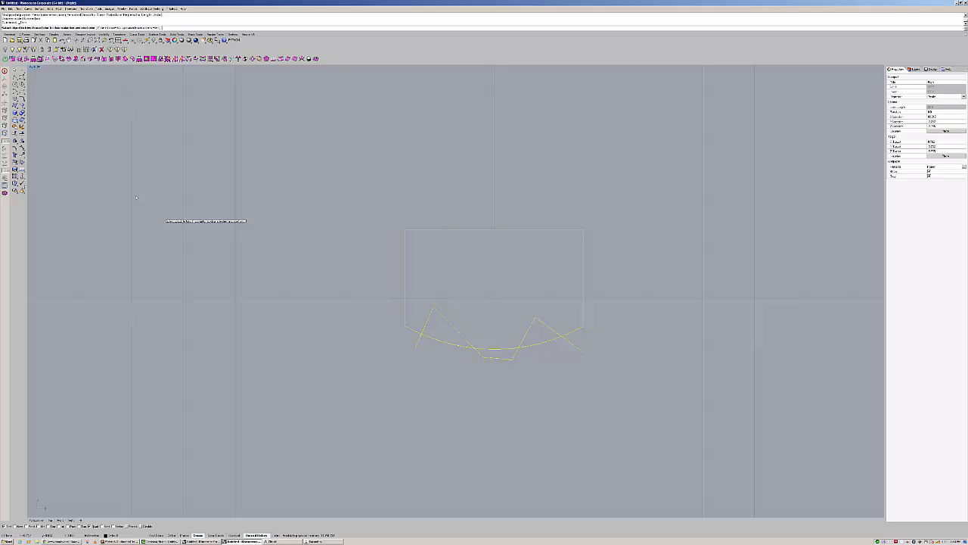
left_click(419, 342)
left_click(437, 341)
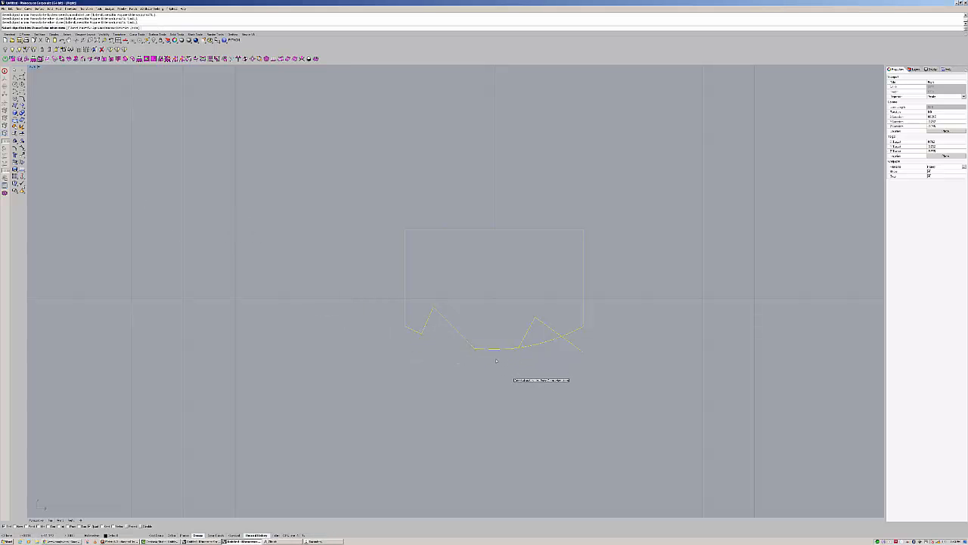
left_click(492, 351)
left_click(532, 344)
left_click(569, 349)
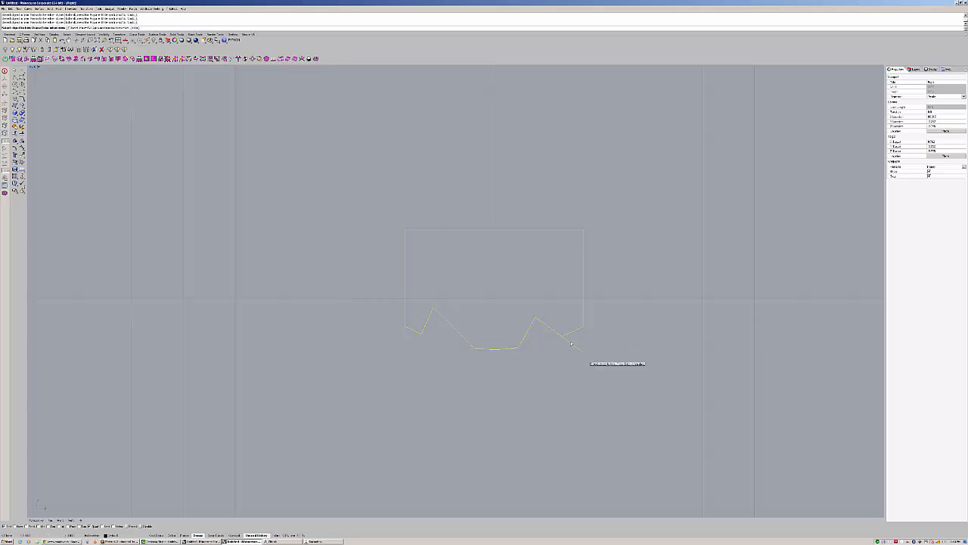
key("Return")
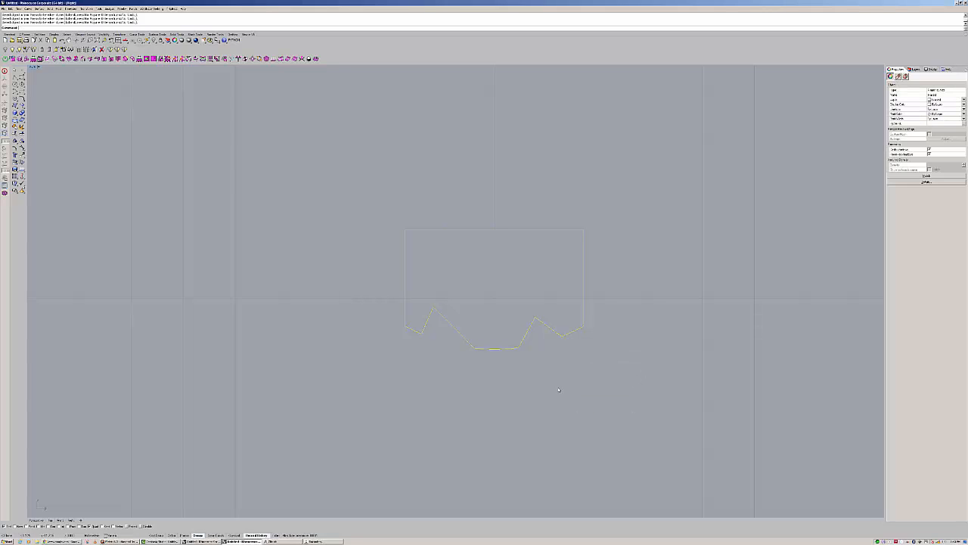
key("Escape")
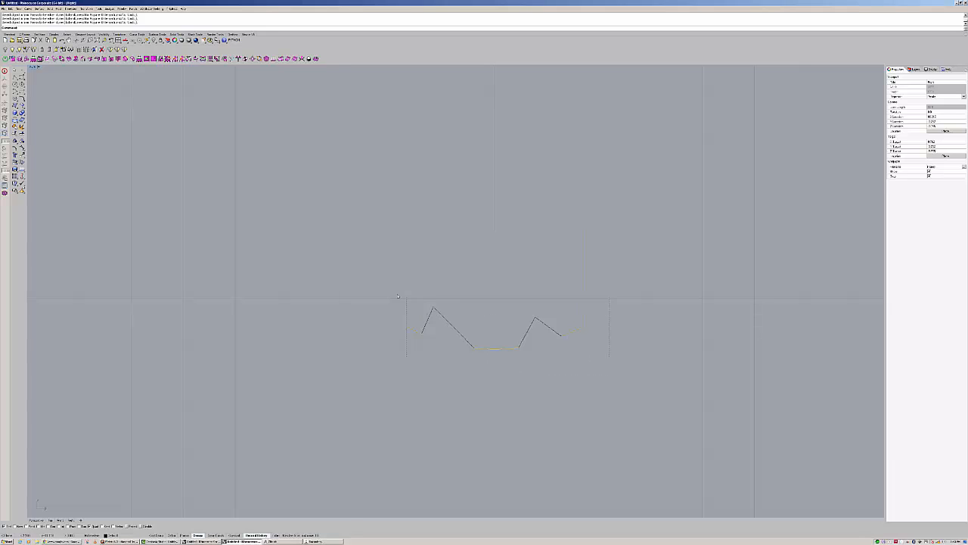
Join the trimmed profile and zigzag segments into one closed notched curve.
left_click_drag(398, 296, 398, 295)
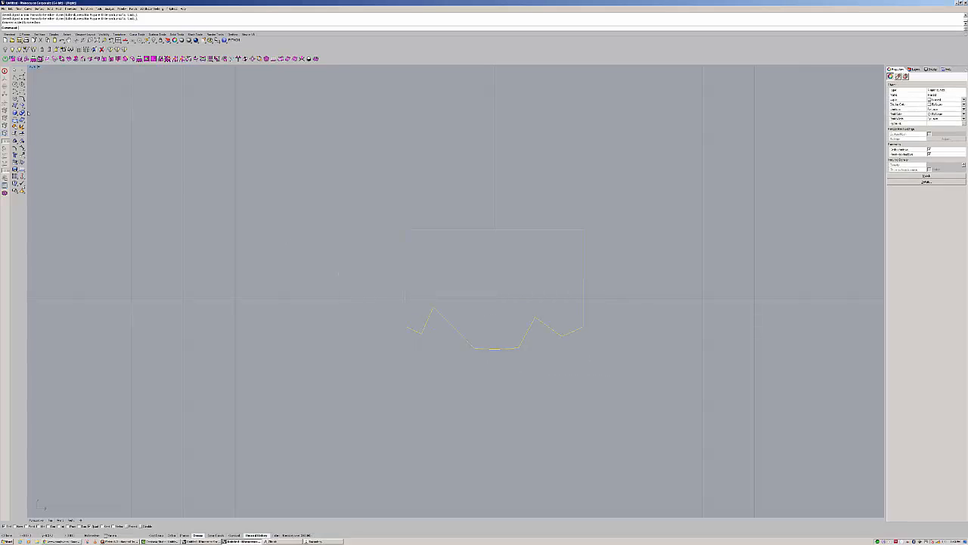
left_click(19, 129)
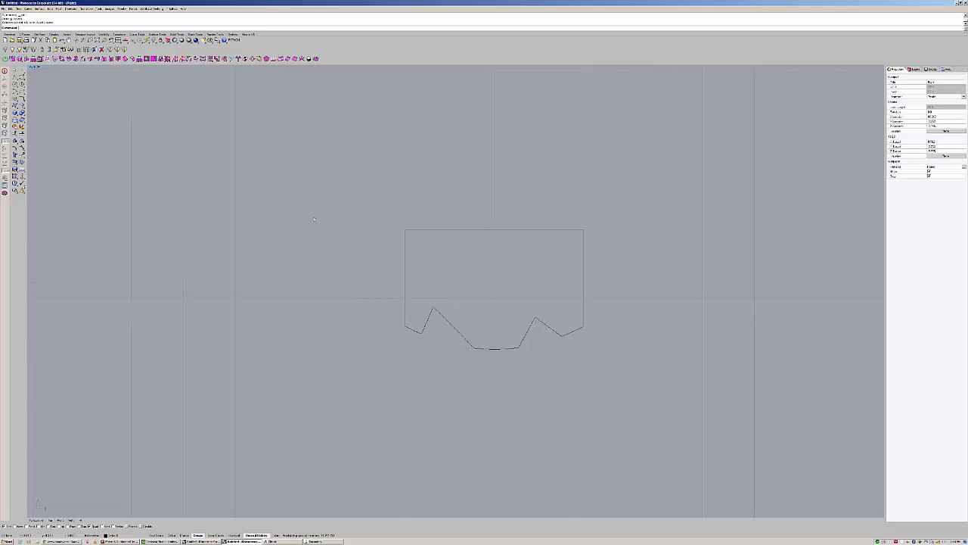
scroll(314, 220, "down", 3)
Sweep the double-notched profile along the ring circle with a one-rail sweep in Perspective and inspect the grooved band.
left_click(119, 40)
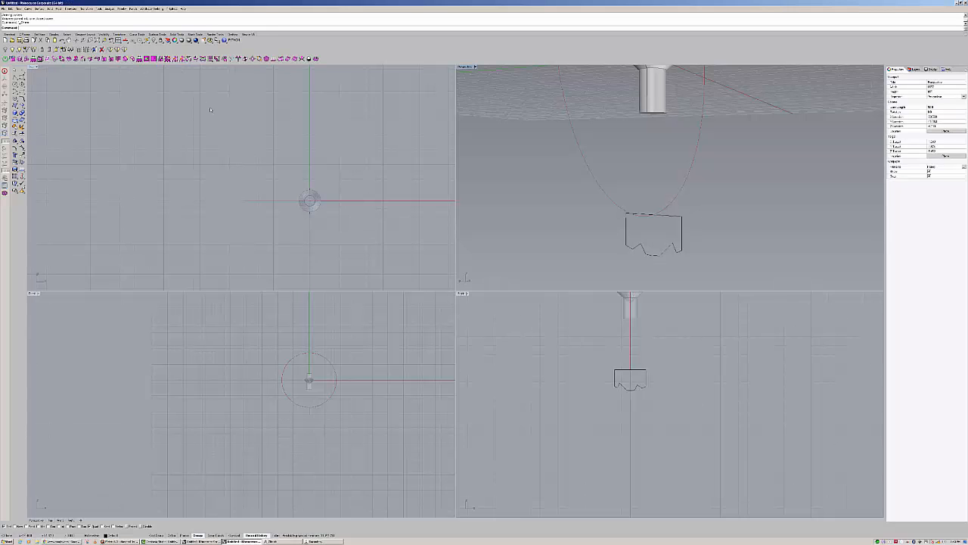
double_click(466, 67)
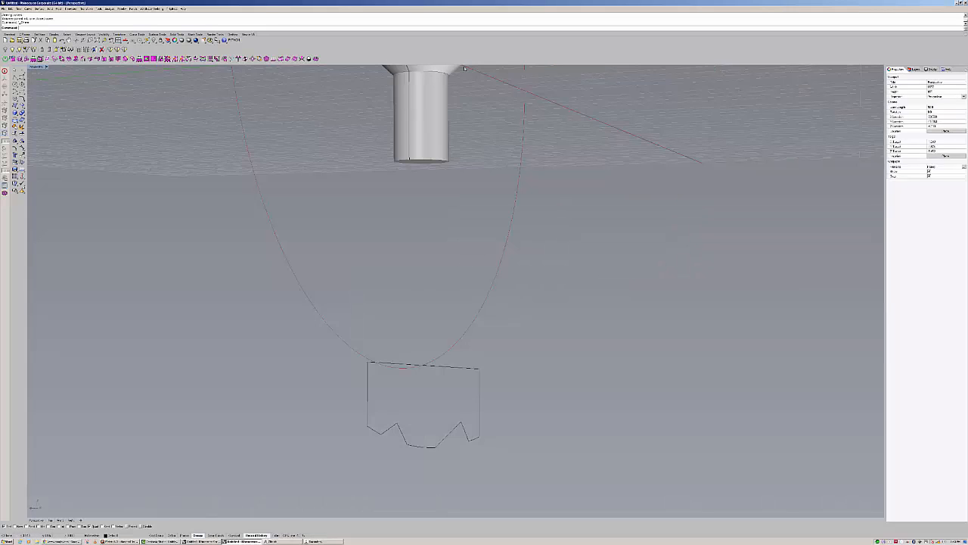
right_click_drag(459, 149, 433, 200, "shift")
scroll(472, 237, "down", 8)
left_click(43, 9)
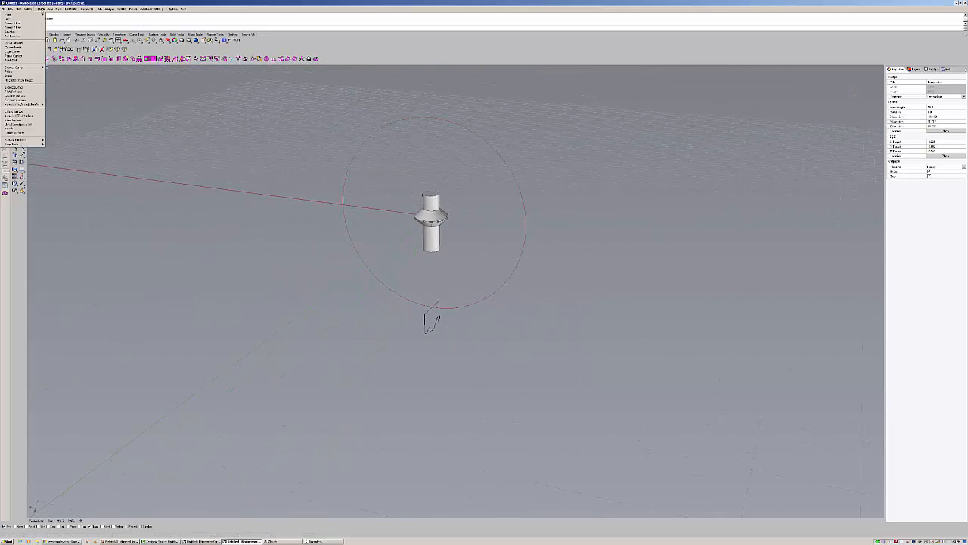
left_click(40, 35)
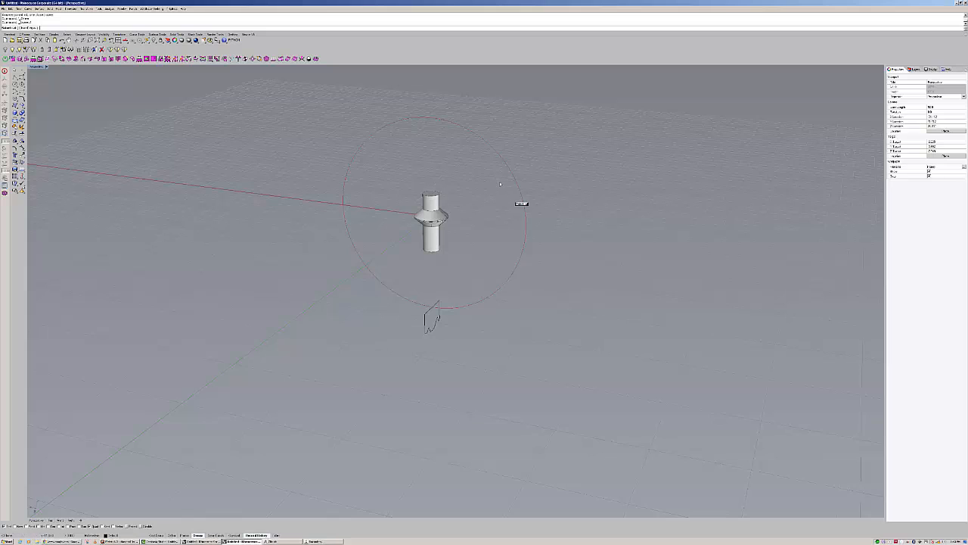
left_click(538, 209)
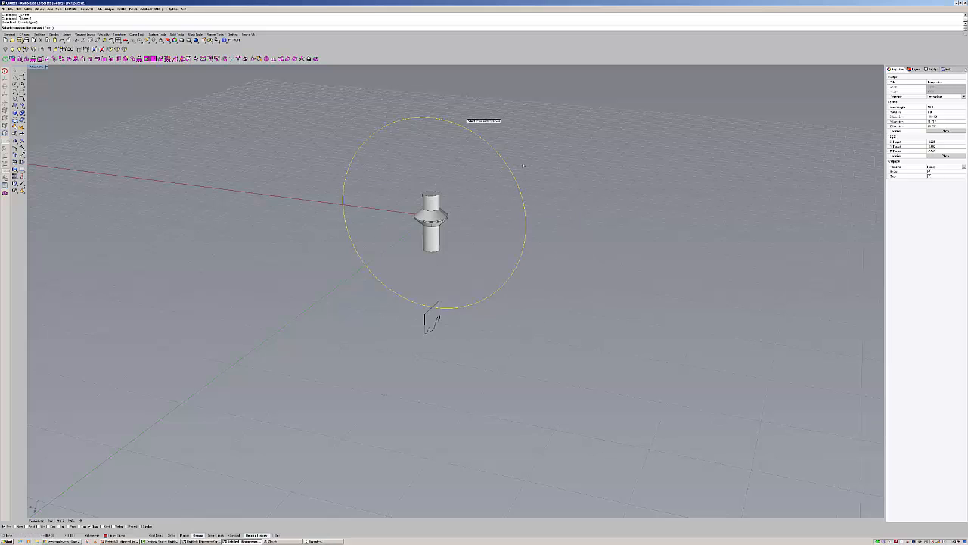
right_click_drag(463, 328, 427, 324)
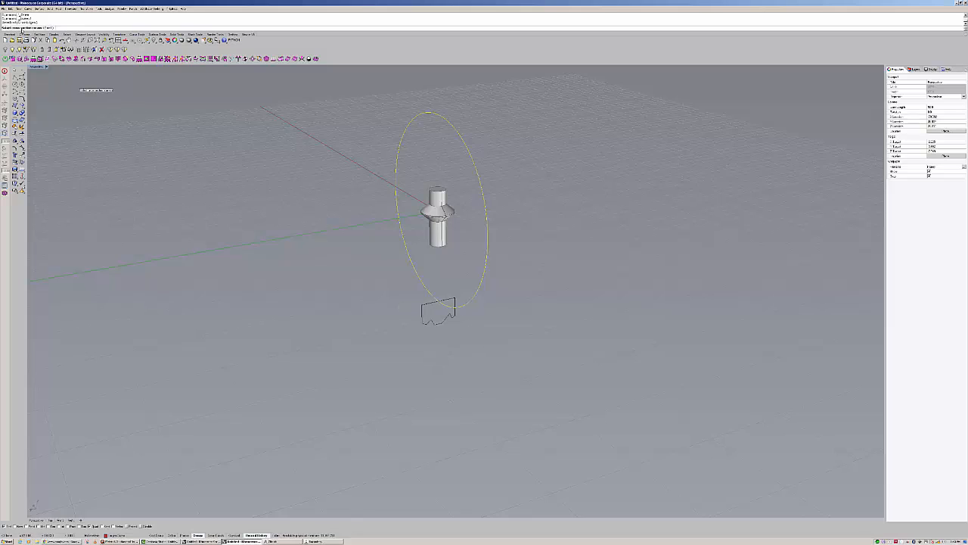
left_click(436, 320)
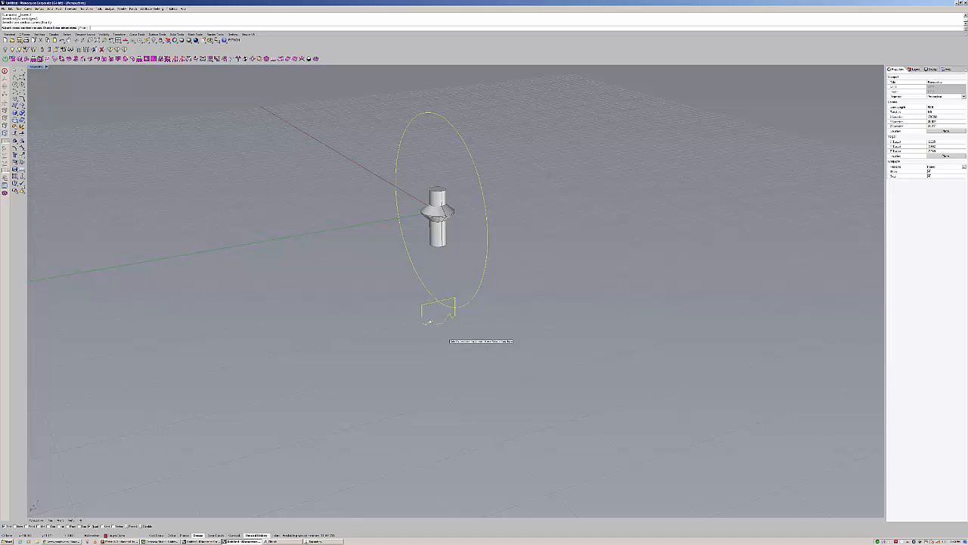
key("Return")
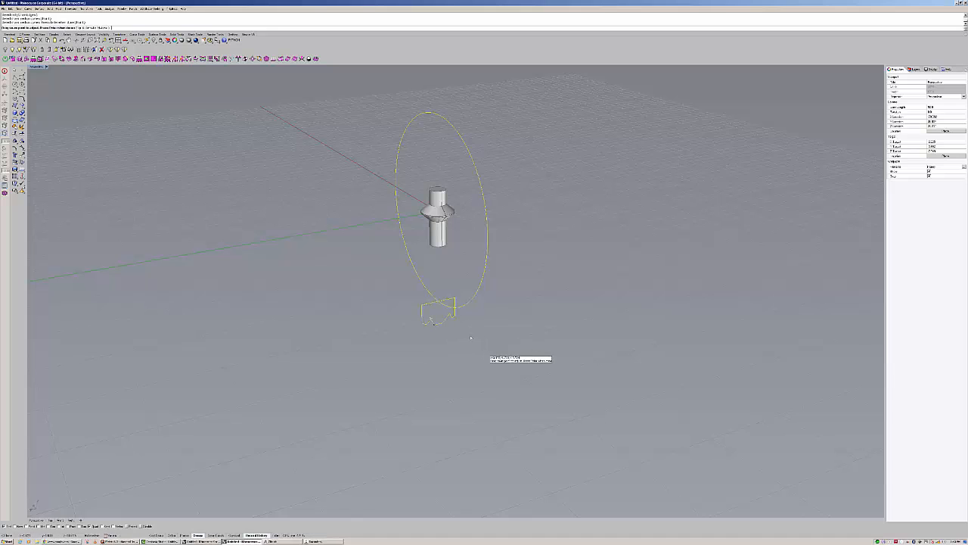
key("Return")
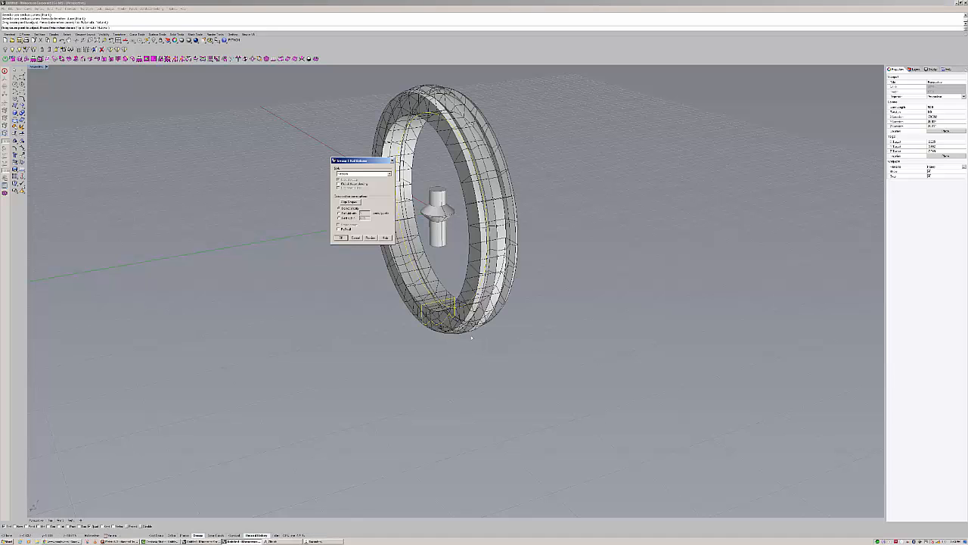
left_click(342, 238)
right_click_drag(549, 283, 524, 310)
scroll(512, 203, "up", 6)
scroll(515, 287, "down", 6)
Undo the grooved sweep, the join, the trims and the zigzag polyline, then clear the selection.
key("ctrl+z")
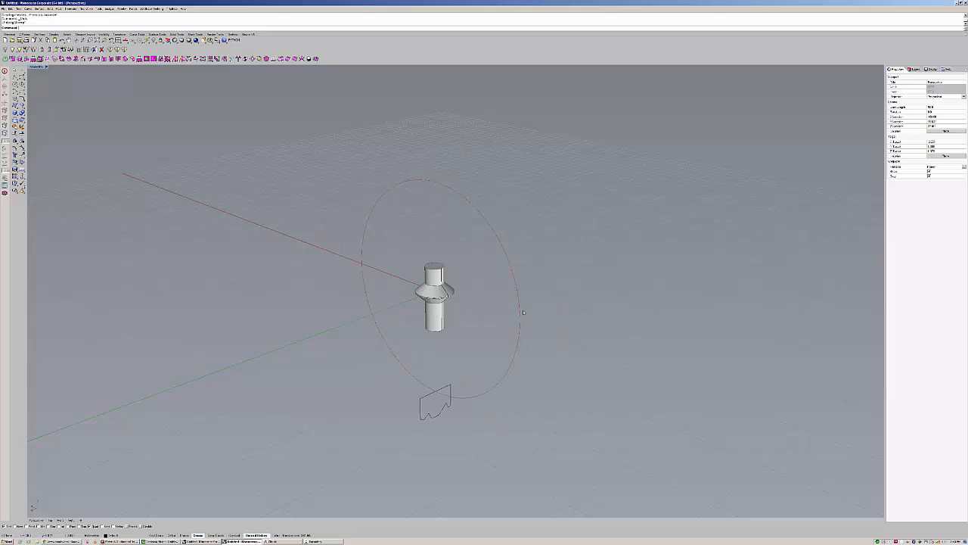
key("ctrl+z")
key("ctrl+z")
key("ctrl+z")
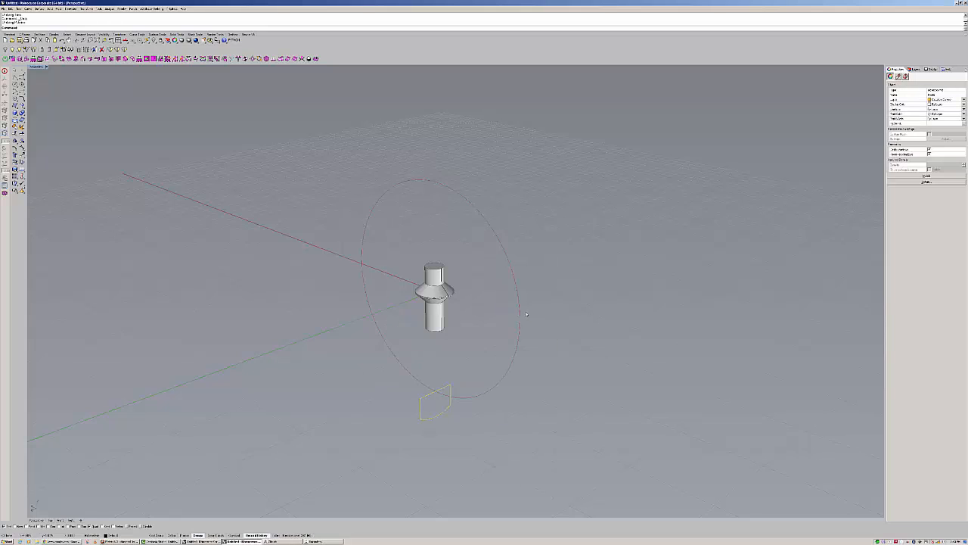
left_click(538, 324)
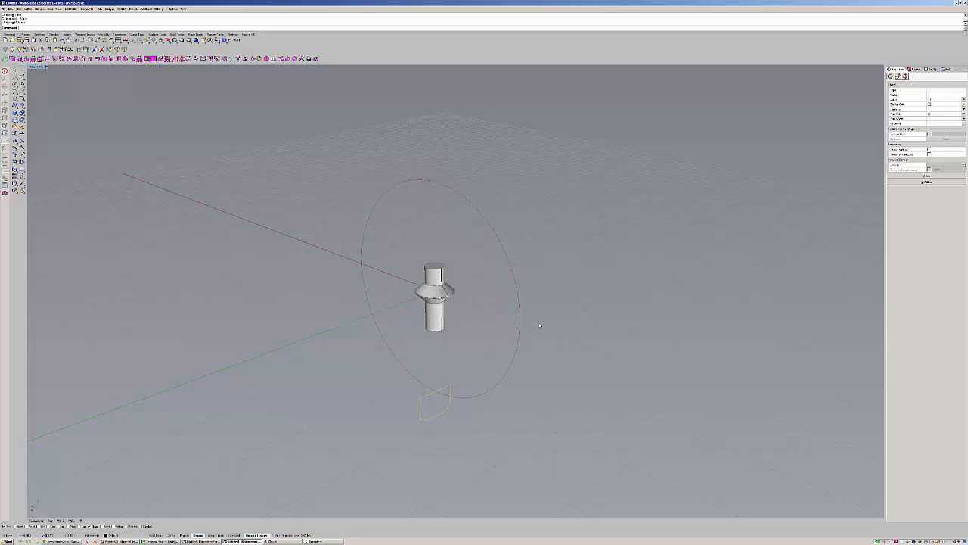
Sweep the plain ring profile along the ring circle with a one-rail sweep and inspect the smooth band.
left_click(451, 412)
left_click(509, 372)
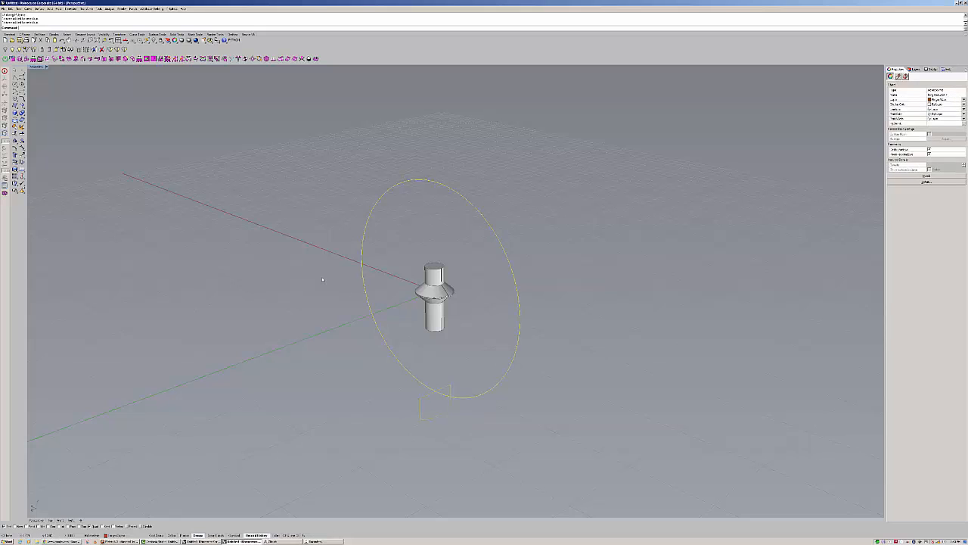
left_click(40, 9)
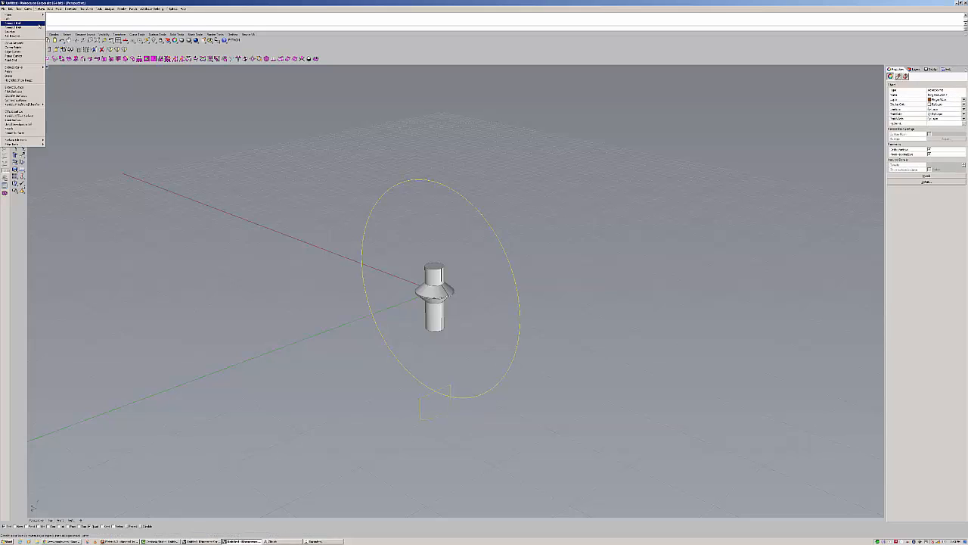
left_click(33, 24)
left_click(421, 415)
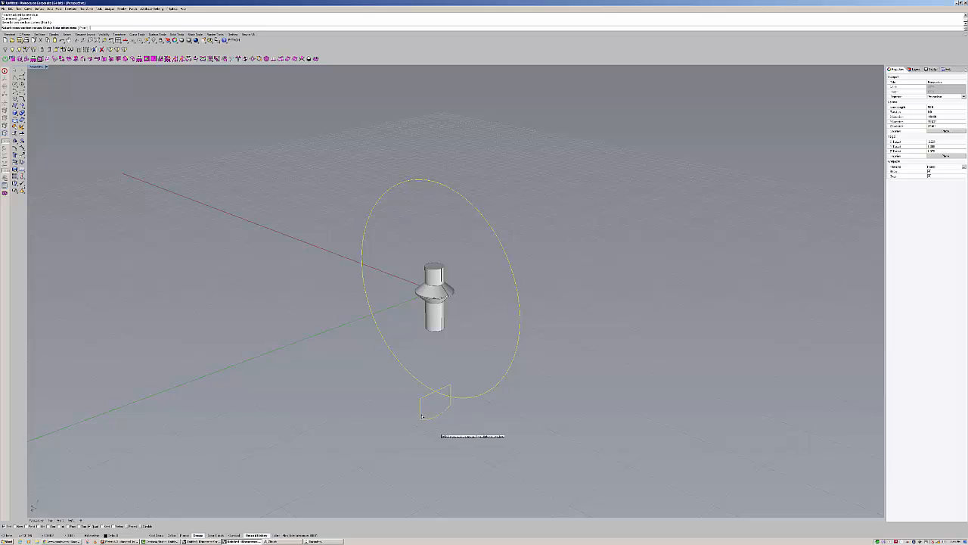
key("Return")
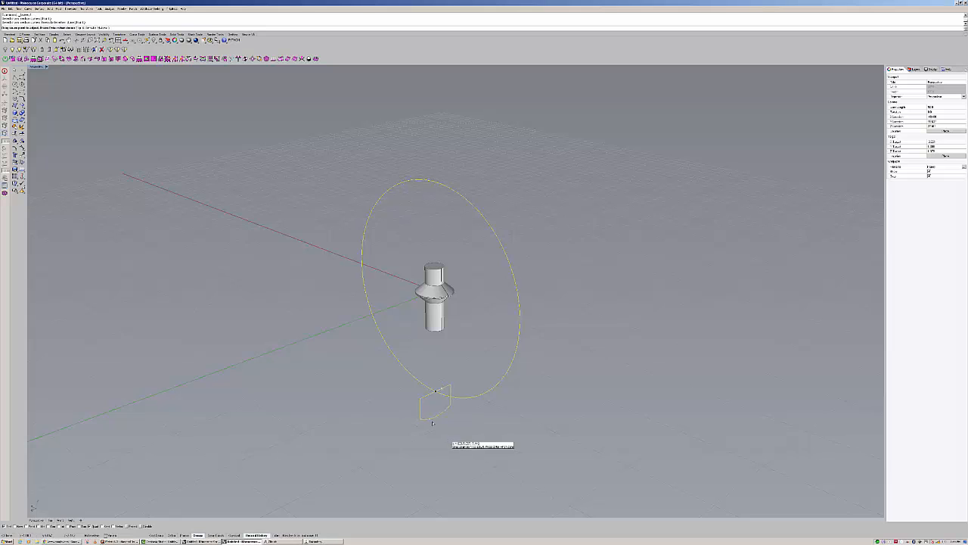
scroll(442, 391, "up", 3)
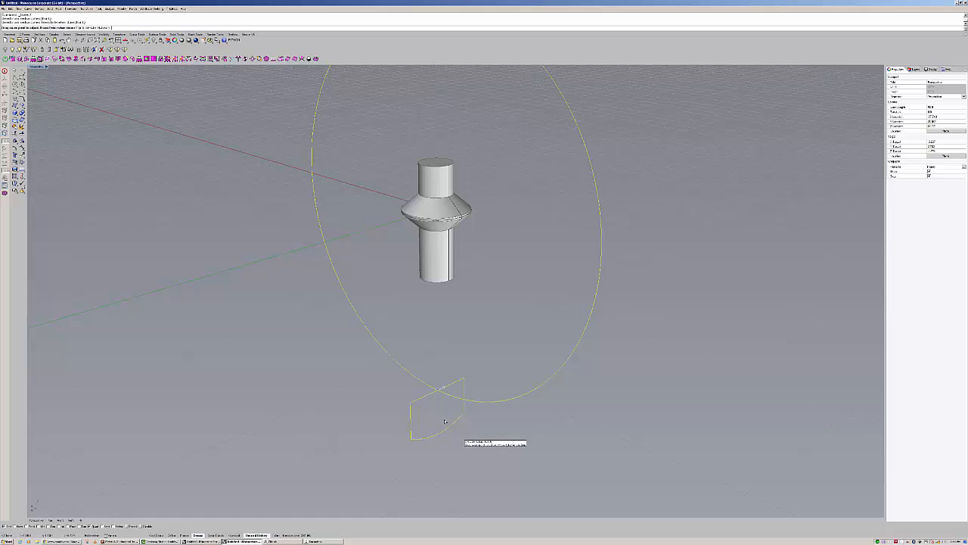
key("Return")
key("Return")
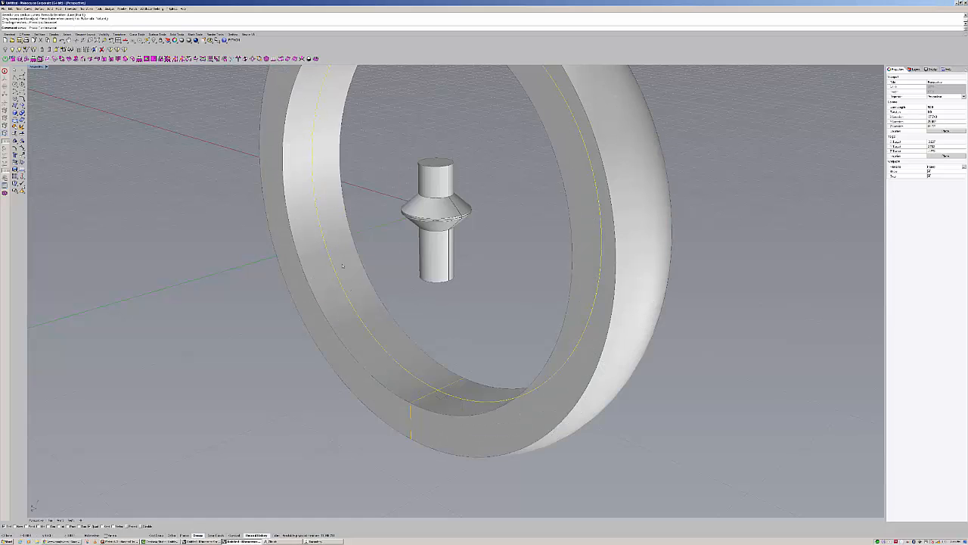
scroll(372, 311, "down", 9)
mouse_move(374, 323)
right_mouse_down()
mouse_move(428, 340)
mouse_move(400, 353)
mouse_move(495, 328)
right_mouse_up()
scroll(448, 329, "up", 6)
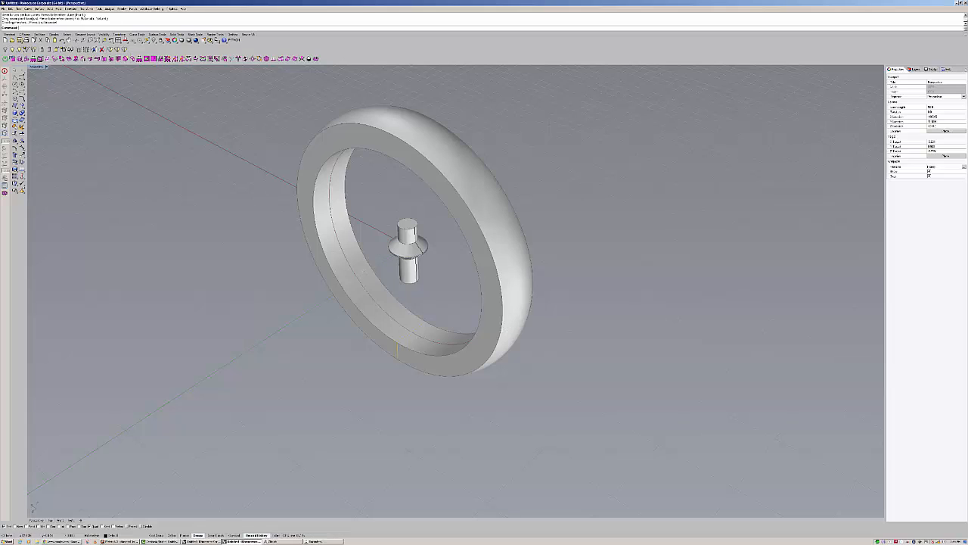
Maximize the Front view around the ring and show all hidden objects.
left_click(118, 41)
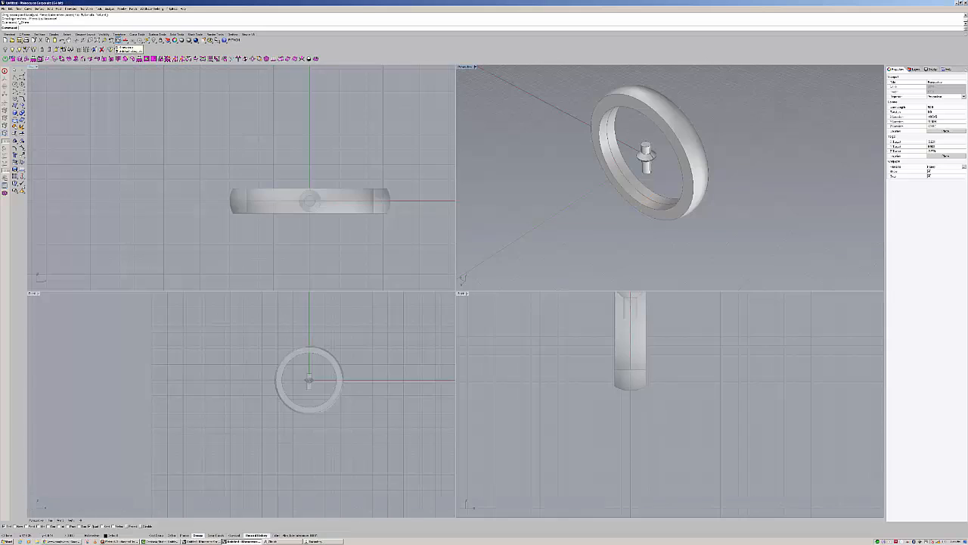
left_click(37, 294)
double_click(34, 295)
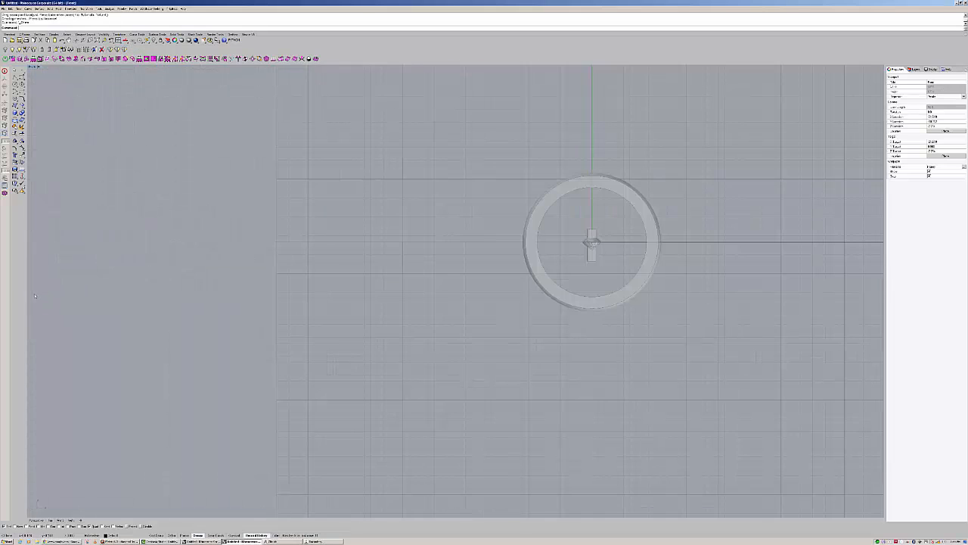
right_click_drag(563, 250, 401, 286)
scroll(462, 305, "up", 8)
middle_click(401, 287)
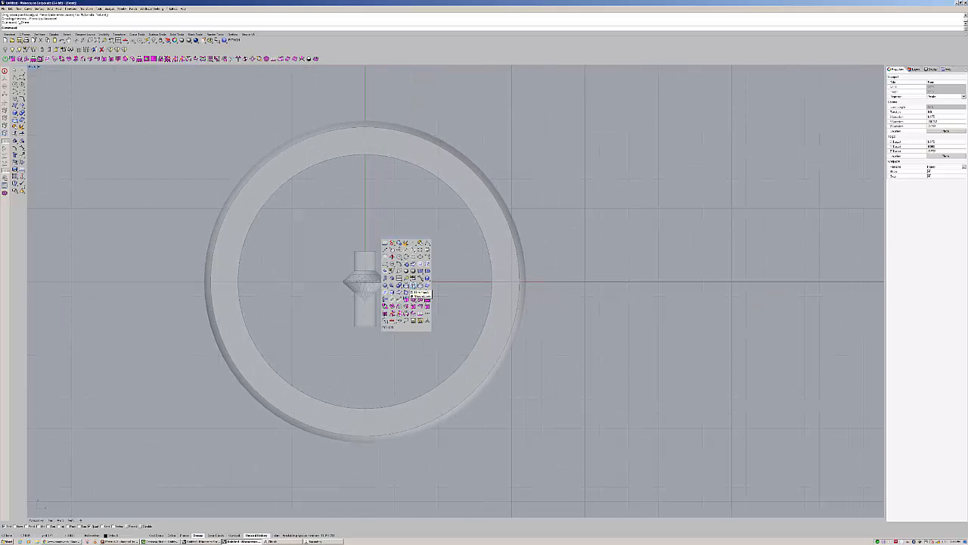
left_click(405, 266)
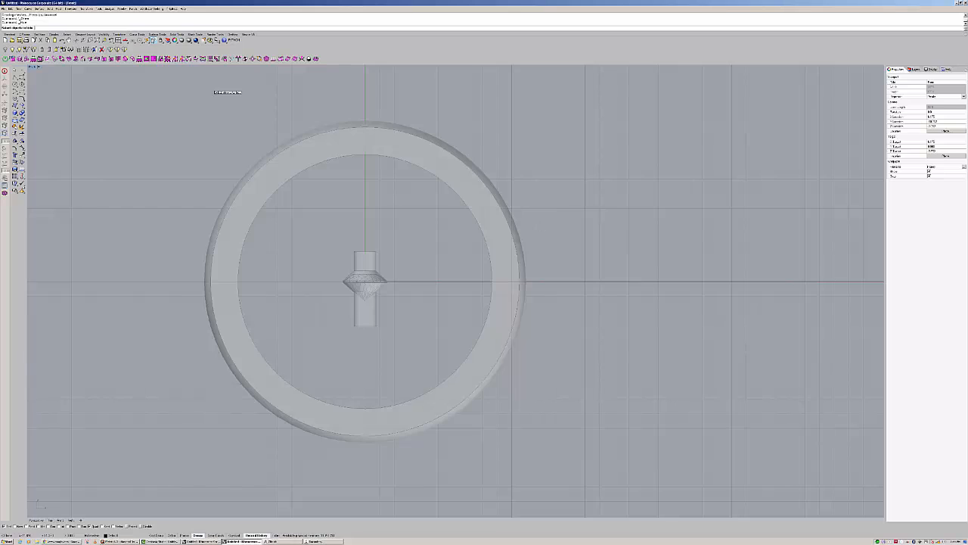
left_click(154, 41)
left_click(155, 43)
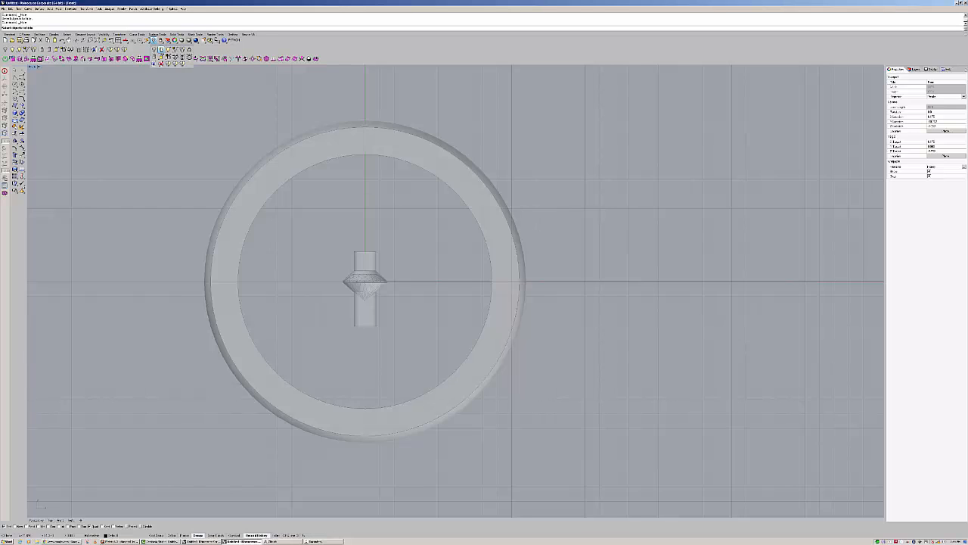
left_click(160, 50)
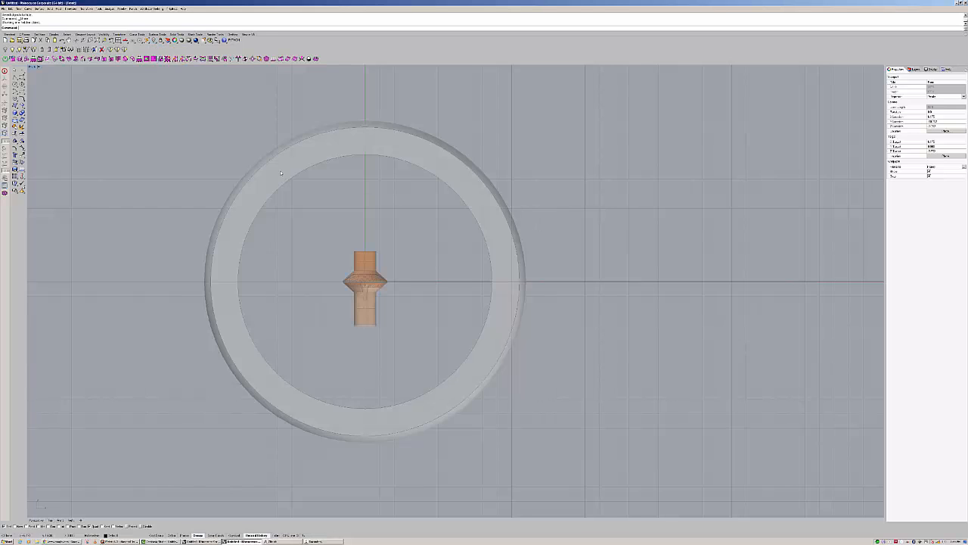
Select the grey cutter that overlaps the orange one at the ring's centre and remove it.
left_click(373, 327)
left_click(386, 342)
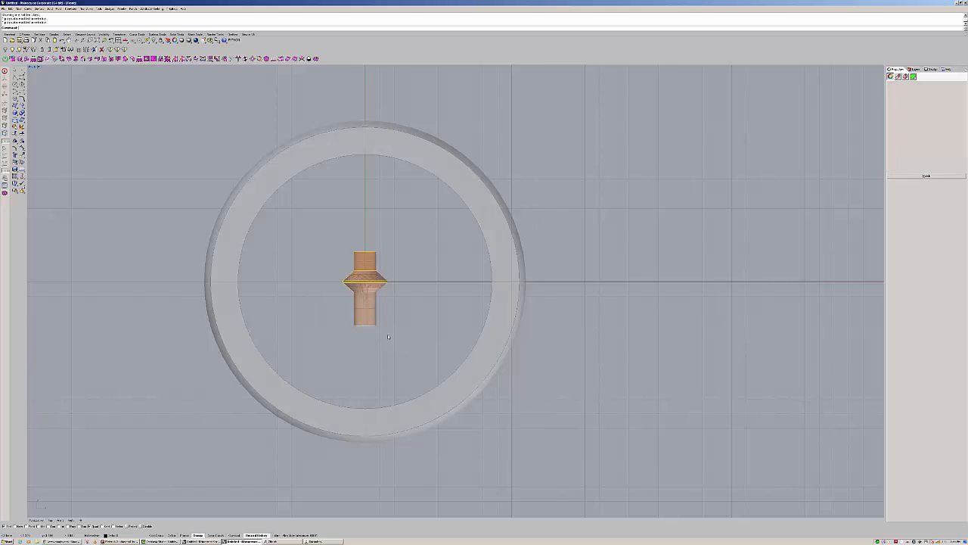
scroll(395, 322, "down", 2)
right_click_drag(396, 321, 391, 342)
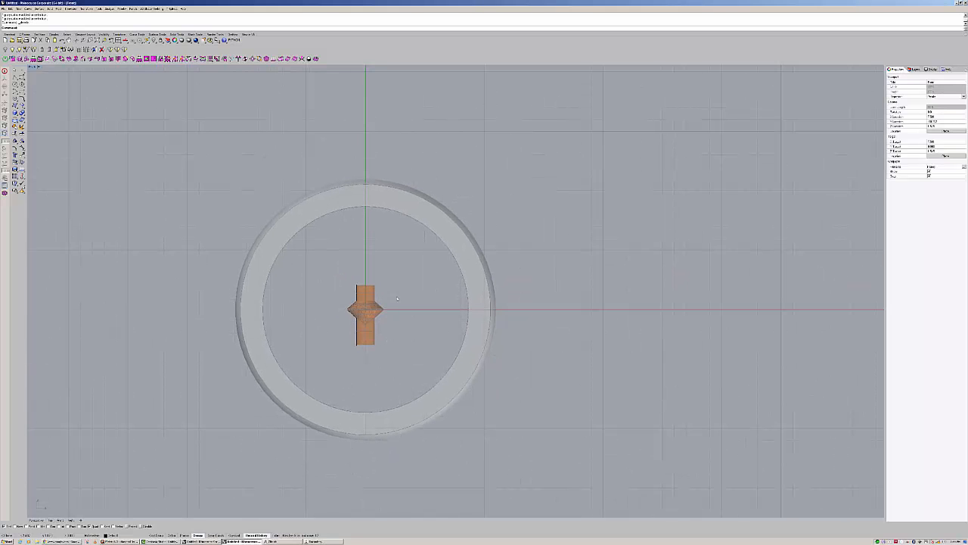
Move the gem and its cutter straight up from the ring's centre until the girdle sits at the band's outer top edge.
left_click_drag(393, 308, 326, 367)
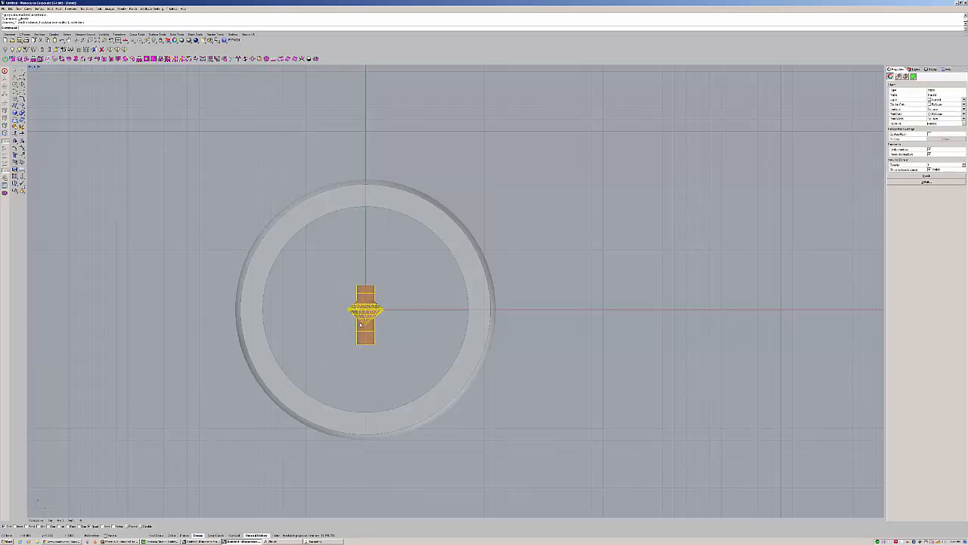
scroll(384, 299, "up", 4)
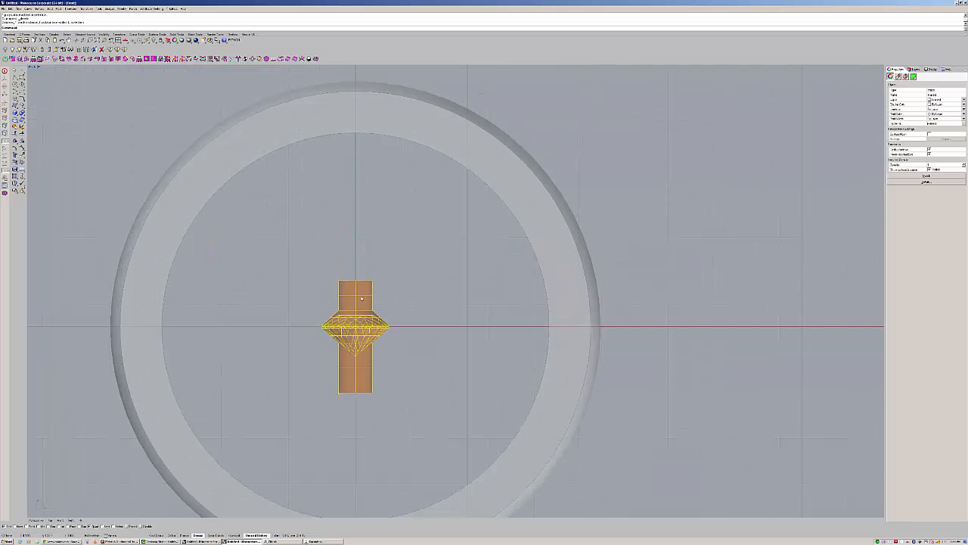
left_click_drag(360, 296, 361, 195)
scroll(364, 200, "down", 5)
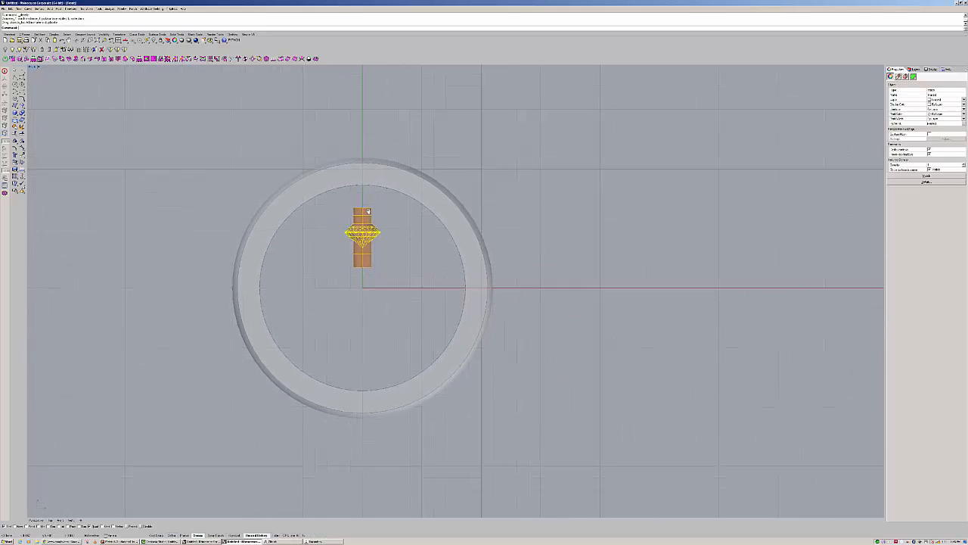
scroll(367, 211, "up", 4)
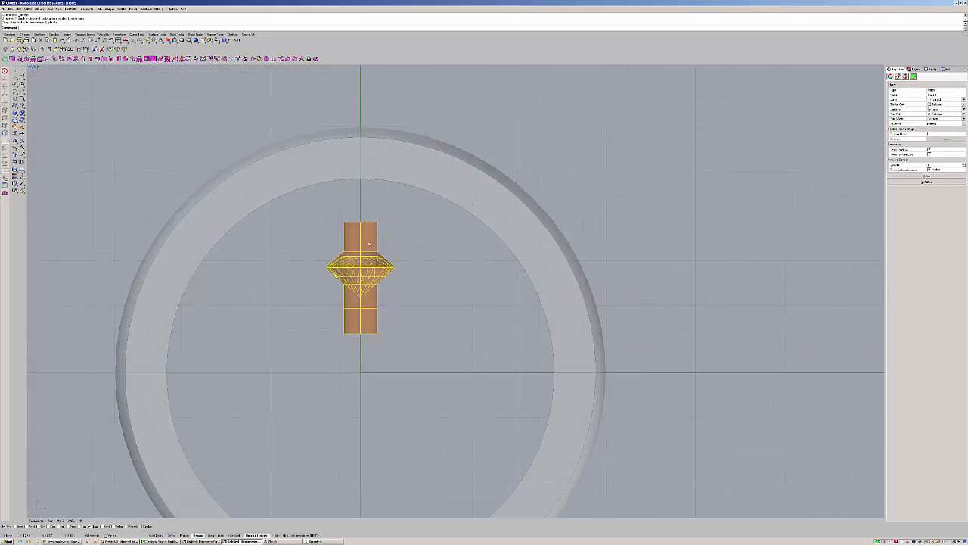
left_click_drag(369, 243, 371, 116)
scroll(355, 118, "up", 8)
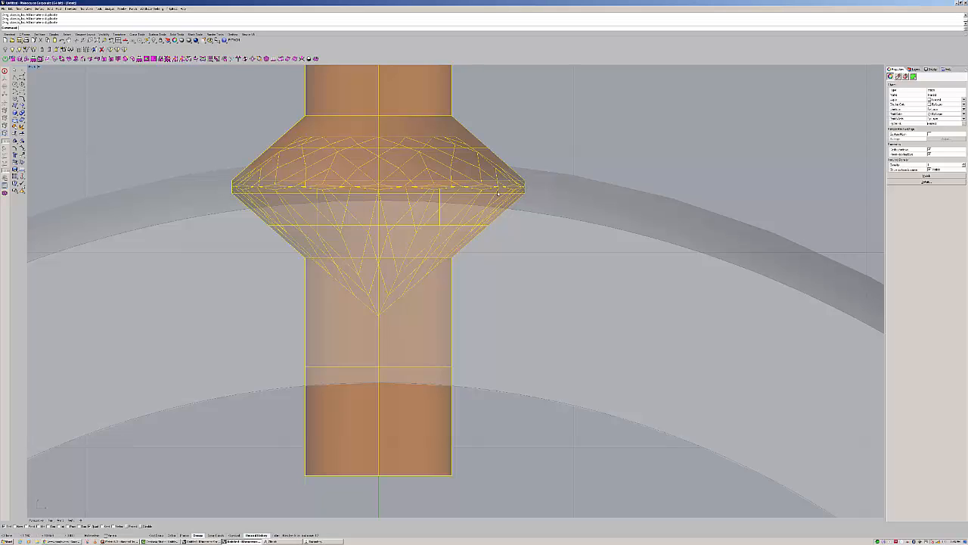
scroll(448, 210, "down", 10)
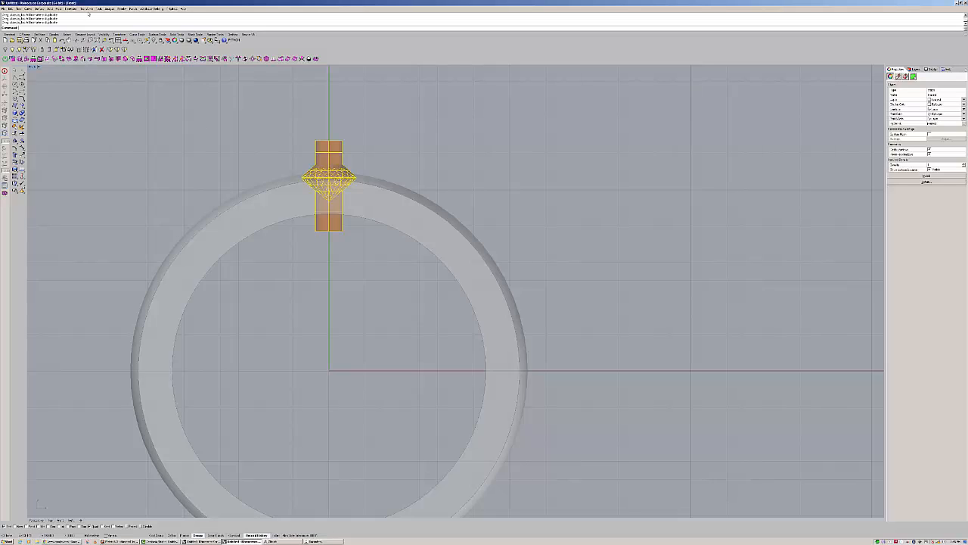
Polar array the gem and cutter around the full ring, using 0,0 as the array centre, and clear the selection.
left_click(88, 9)
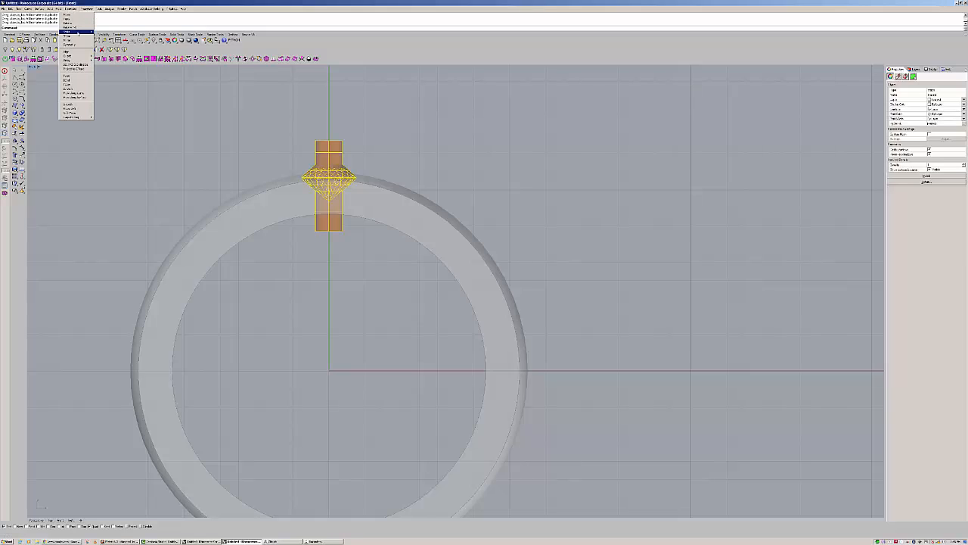
mouse_move(77, 61)
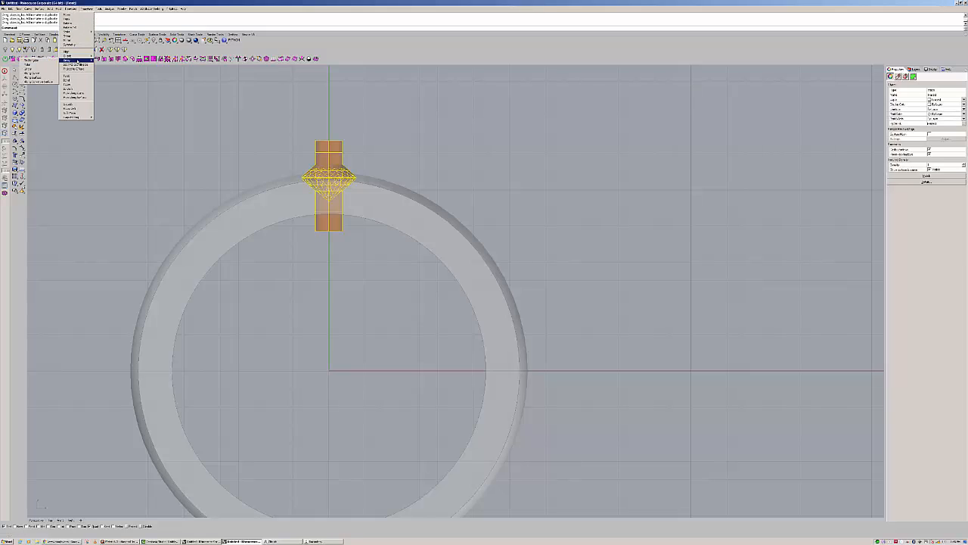
left_click(45, 66)
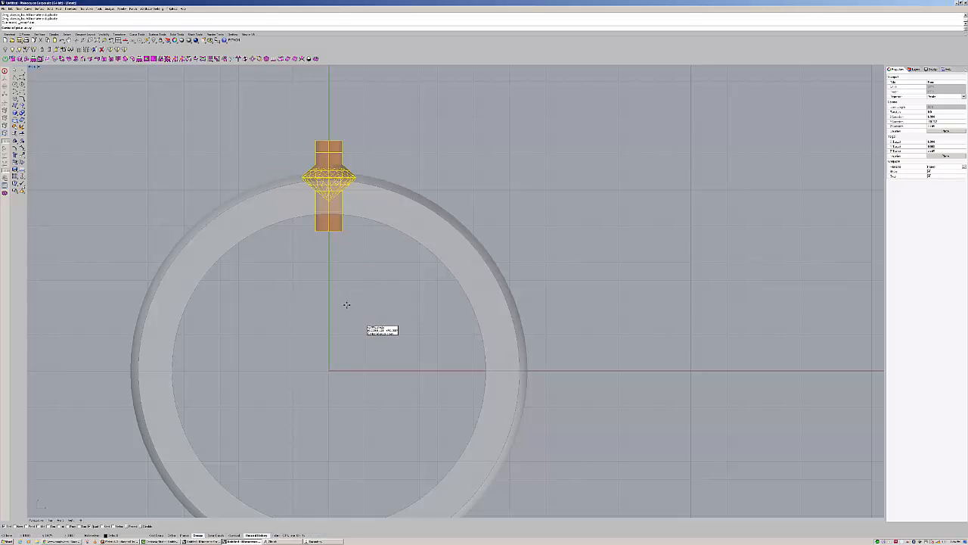
type("0,0")
key("Return")
key("Return")
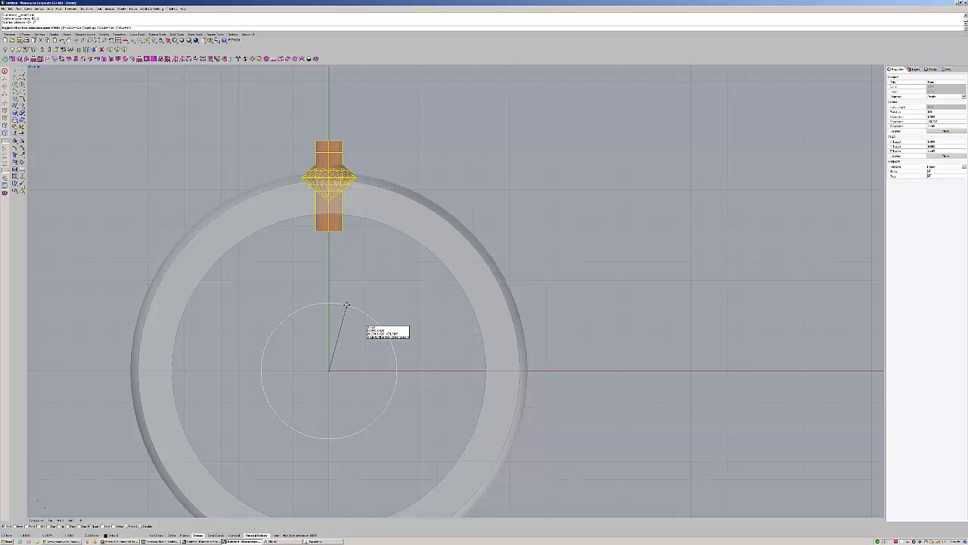
key("Return")
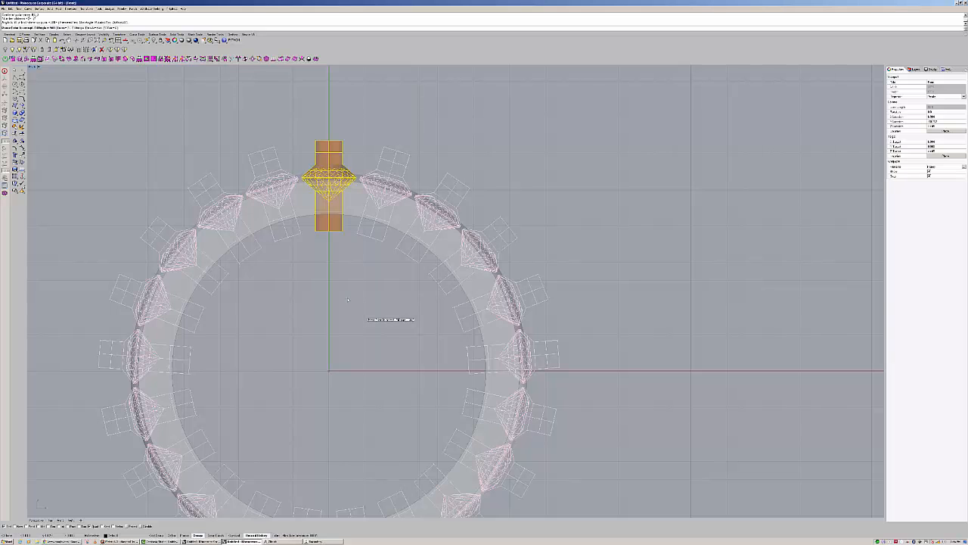
key("Return")
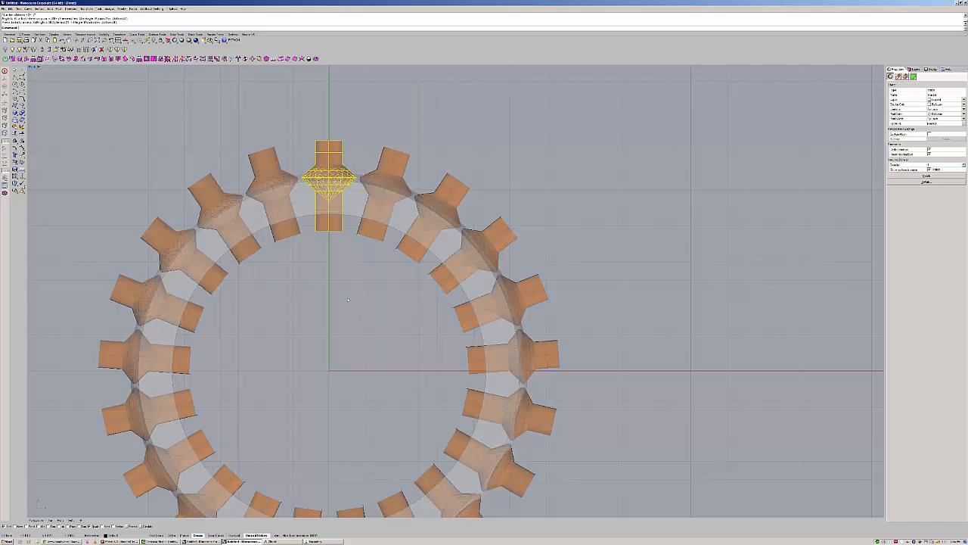
scroll(354, 264, "down", 8)
right_click_drag(355, 264, 353, 244)
left_click(329, 199)
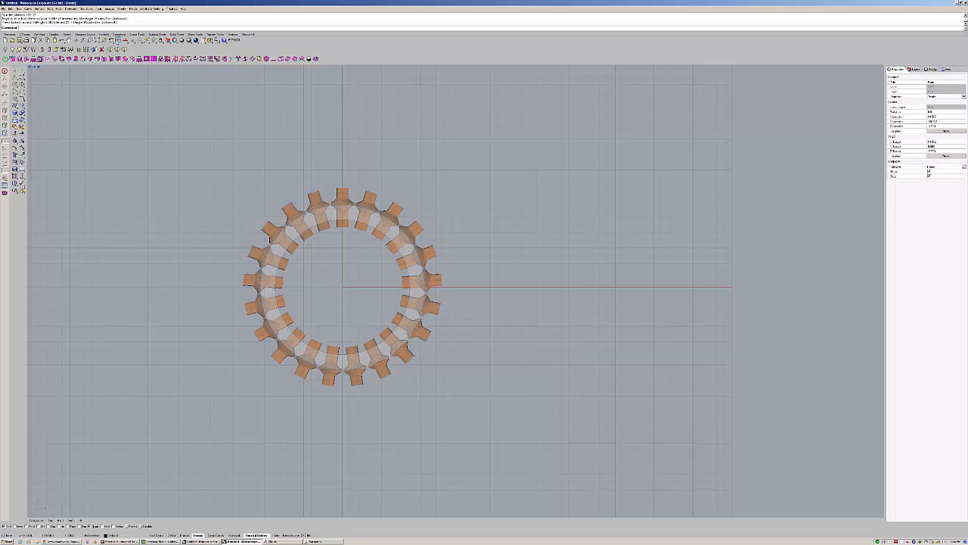
Maximize the Perspective view, set its display mode to Ghosted, and examine how the arrayed gems and cutters sit in the band.
left_click(119, 41)
left_click(475, 67)
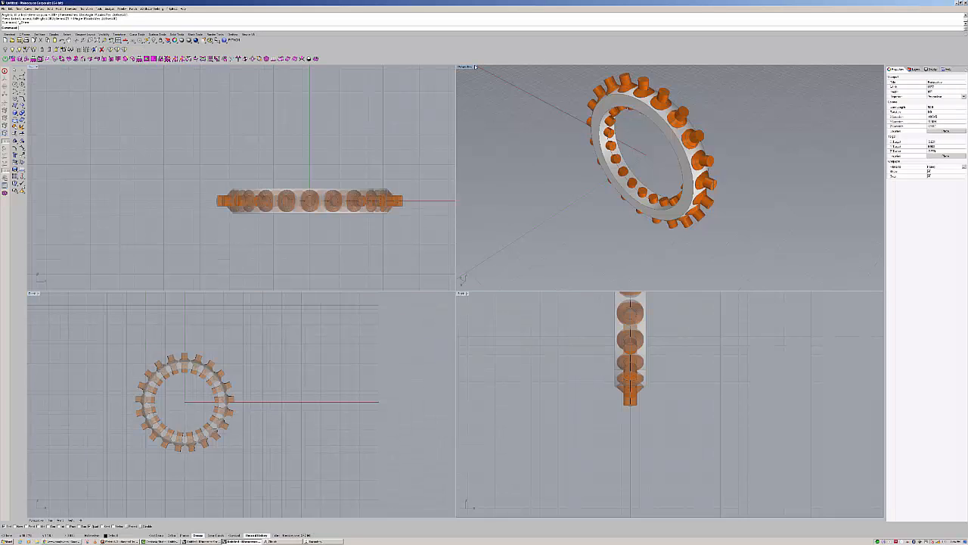
double_click(468, 66)
right_click_drag(498, 171, 554, 154)
scroll(412, 145, "up", 9)
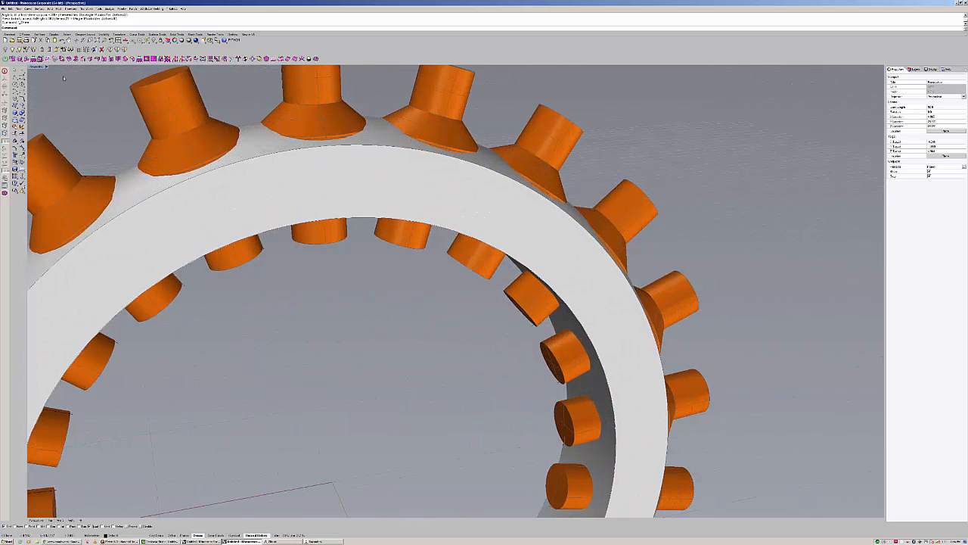
left_click(39, 68)
left_click(47, 93)
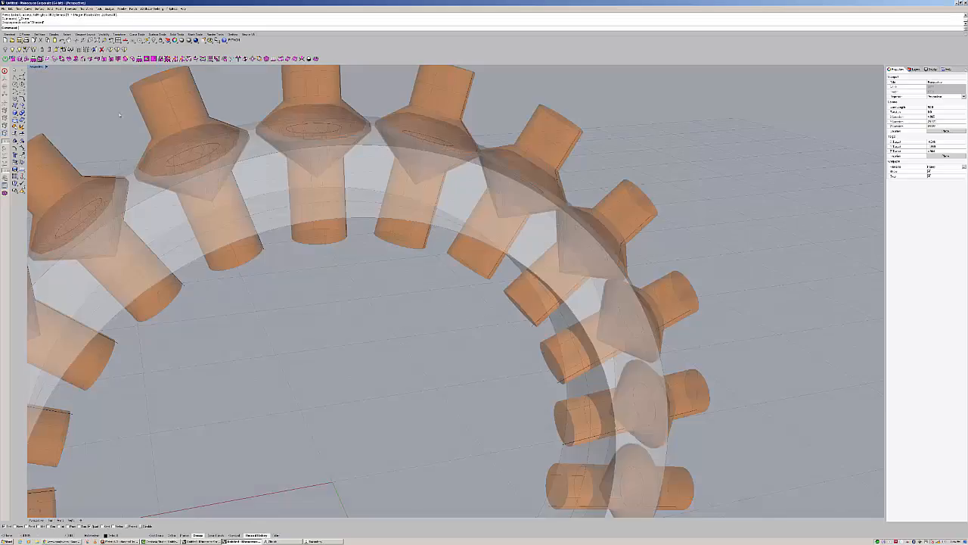
scroll(307, 130, "up", 7)
scroll(308, 130, "down", 11)
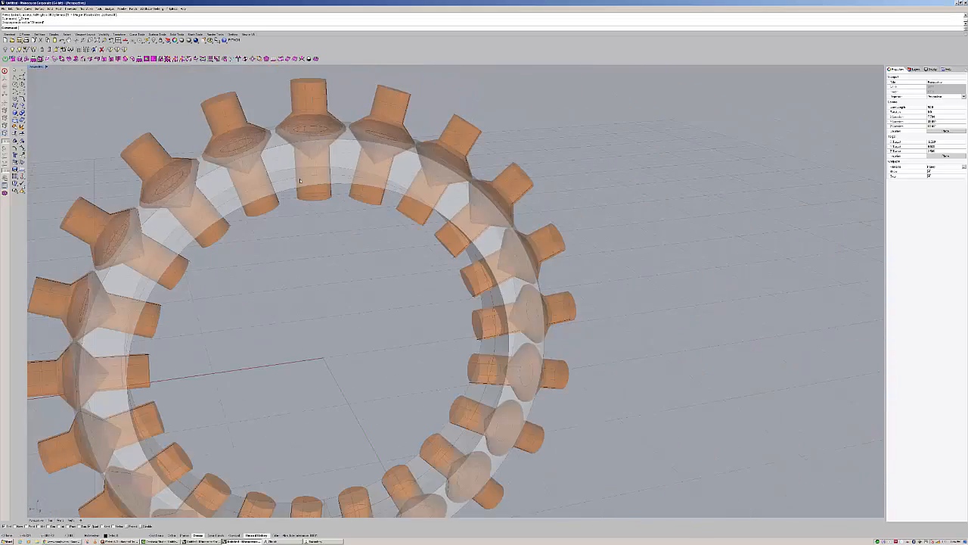
right_click_drag(300, 181, 385, 211)
scroll(386, 161, "up", 12)
scroll(417, 175, "down", 10)
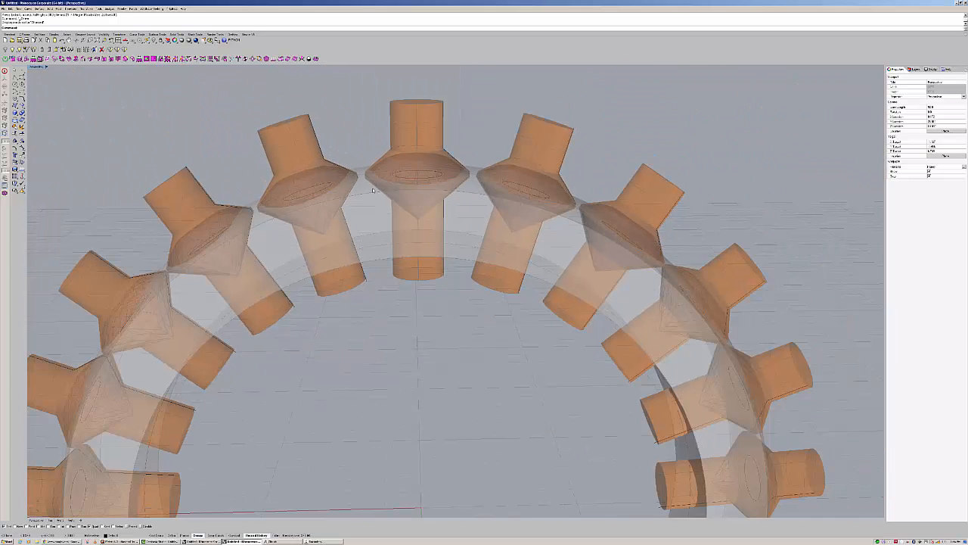
In the maximized Front view, draw a circle centred on the top cutter's axis and move it down over the gem's girdle.
left_click(118, 41)
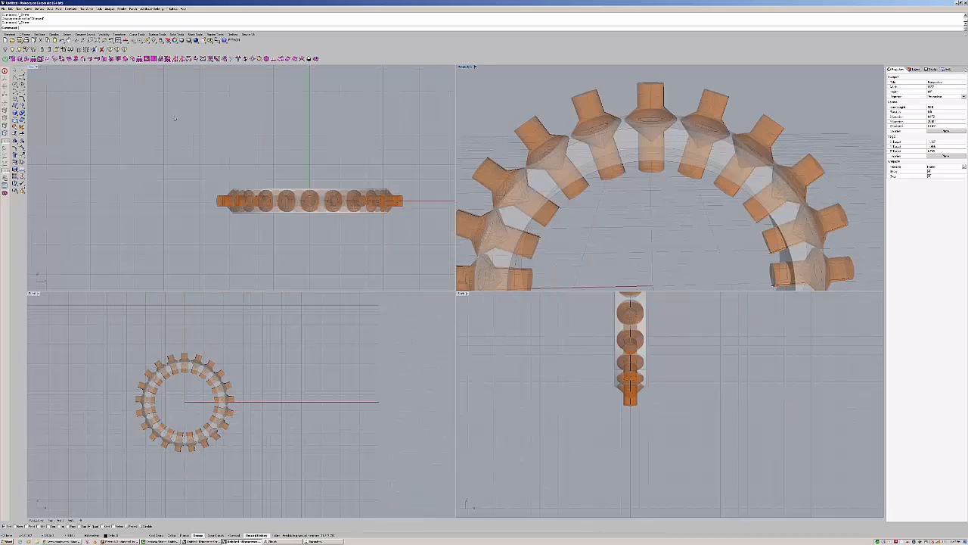
double_click(34, 295)
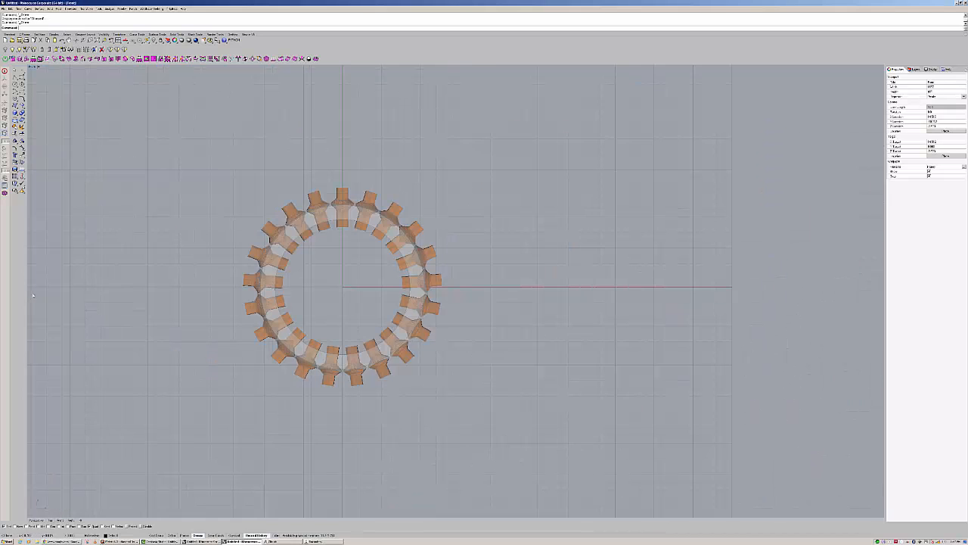
scroll(302, 257, "up", 5)
scroll(301, 239, "up", 3)
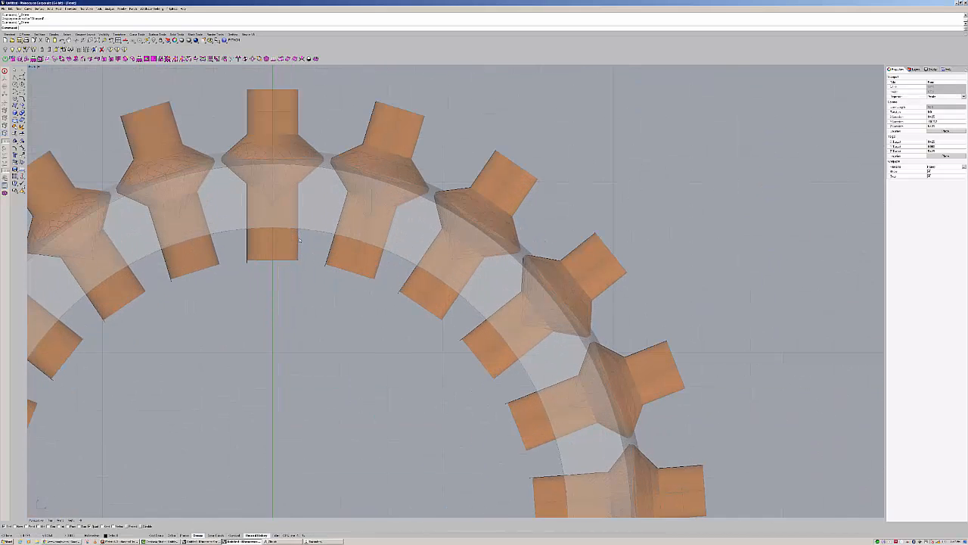
scroll(302, 237, "up", 2)
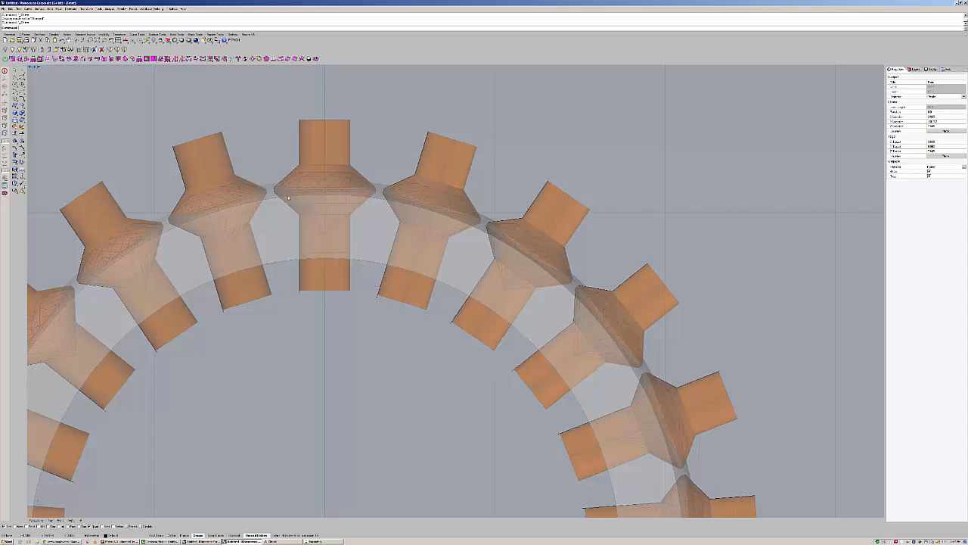
left_click(15, 85)
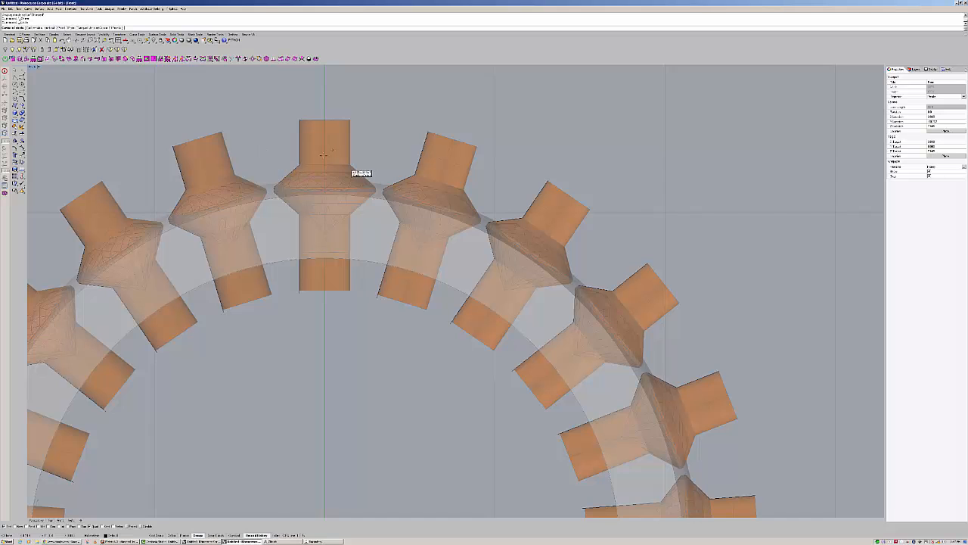
right_click_drag(320, 151, 269, 162)
scroll(269, 163, "up", 5)
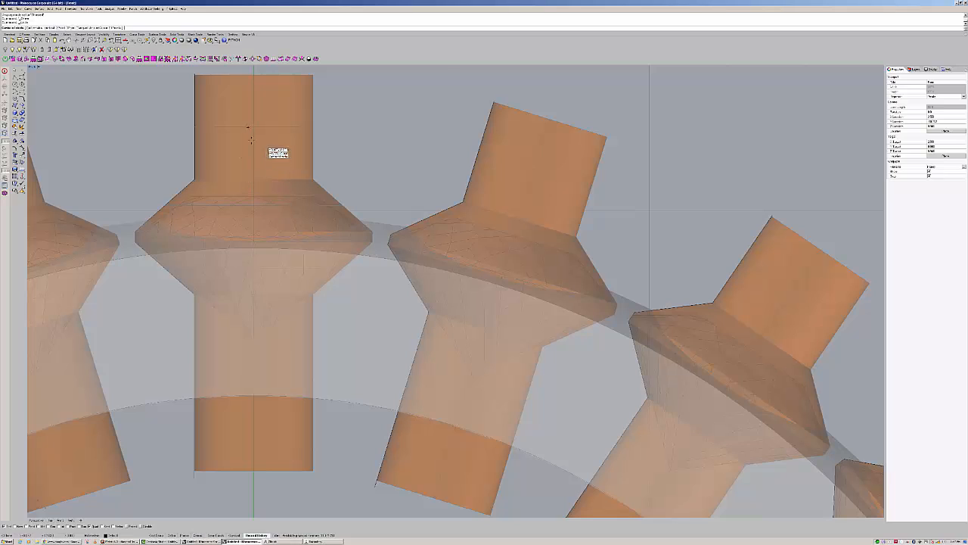
left_click(252, 183)
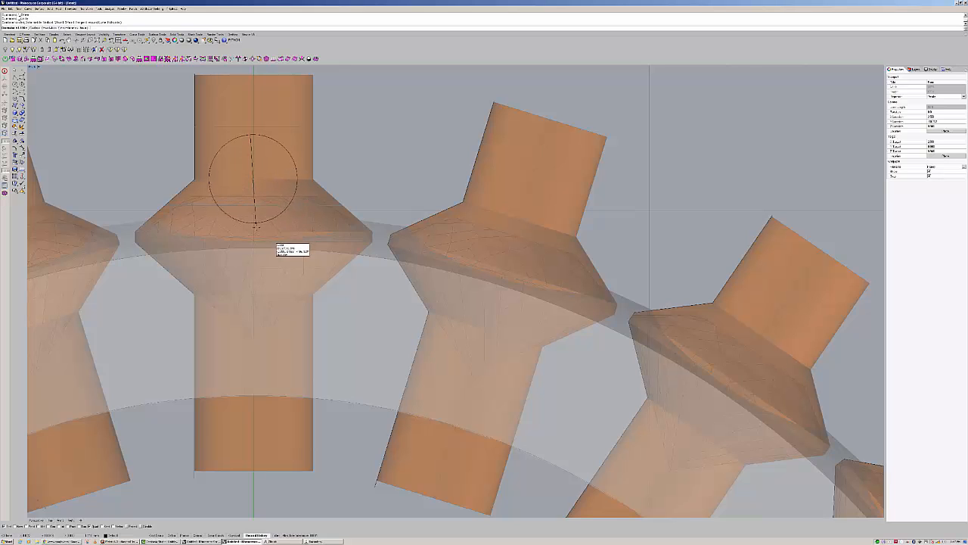
left_click(258, 251)
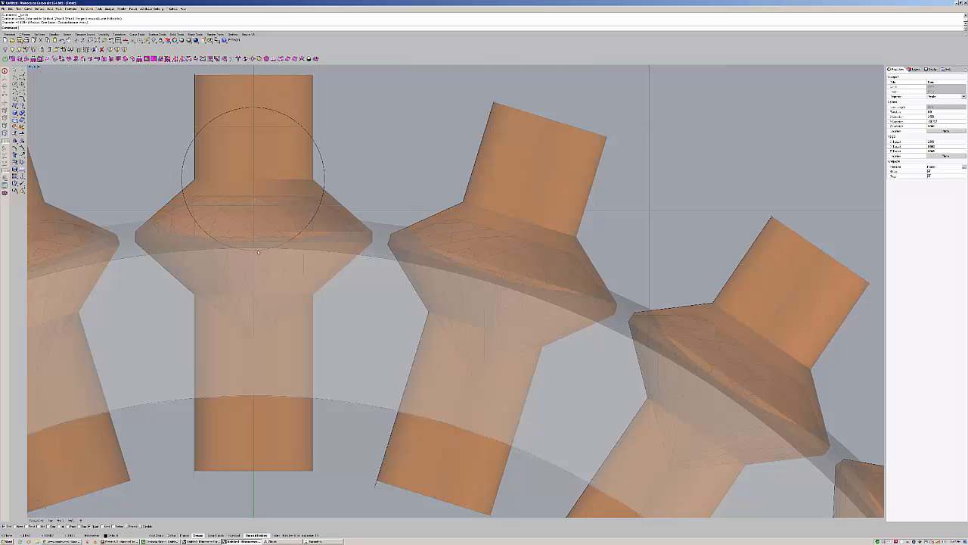
left_click(320, 155)
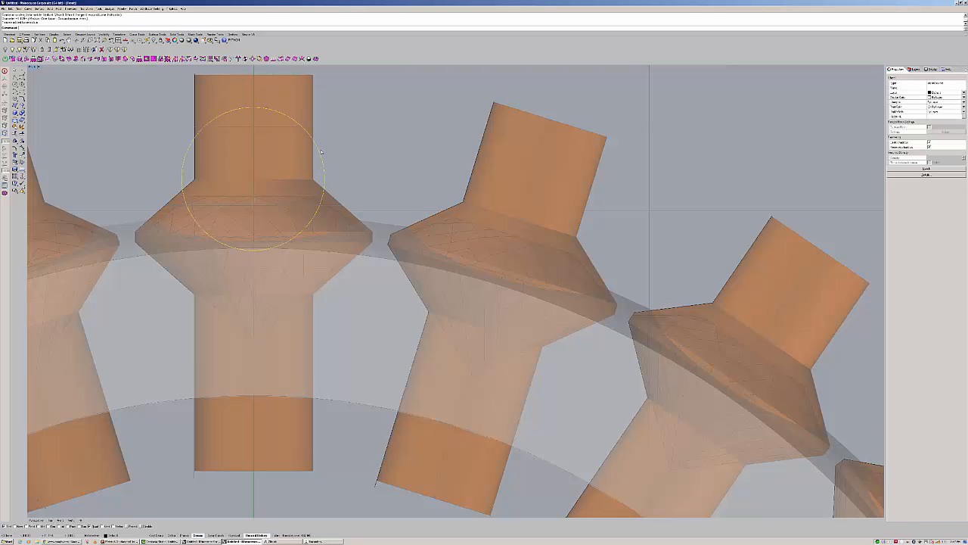
left_click_drag(320, 160, 322, 197)
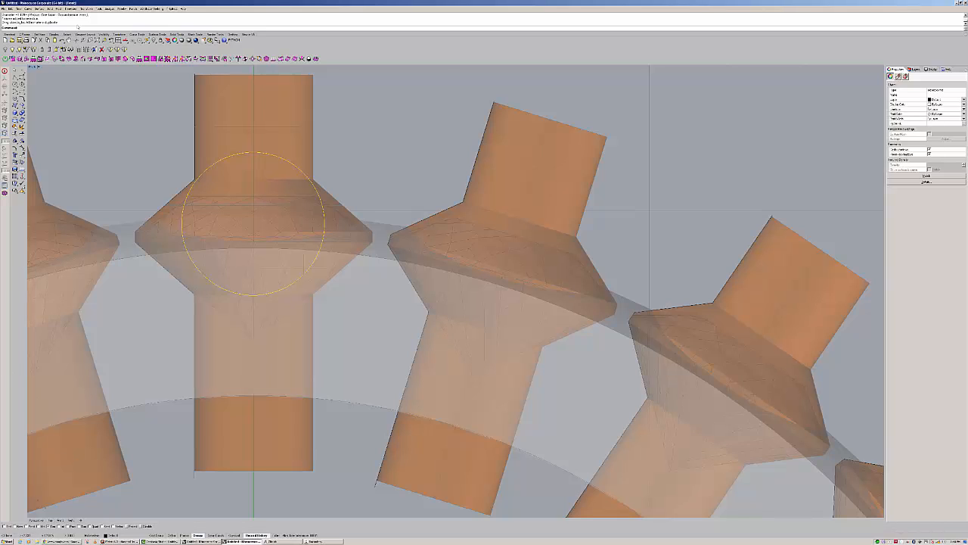
Scale the circle in one direction, horizontally from its centre, into an ellipse nearly as wide as the gem cutter's flared section.
left_click(87, 9)
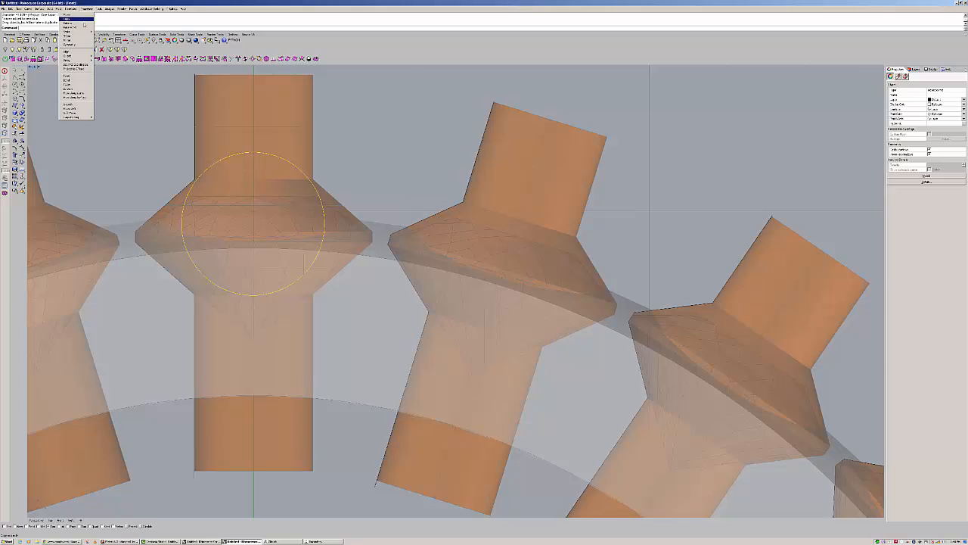
mouse_move(76, 32)
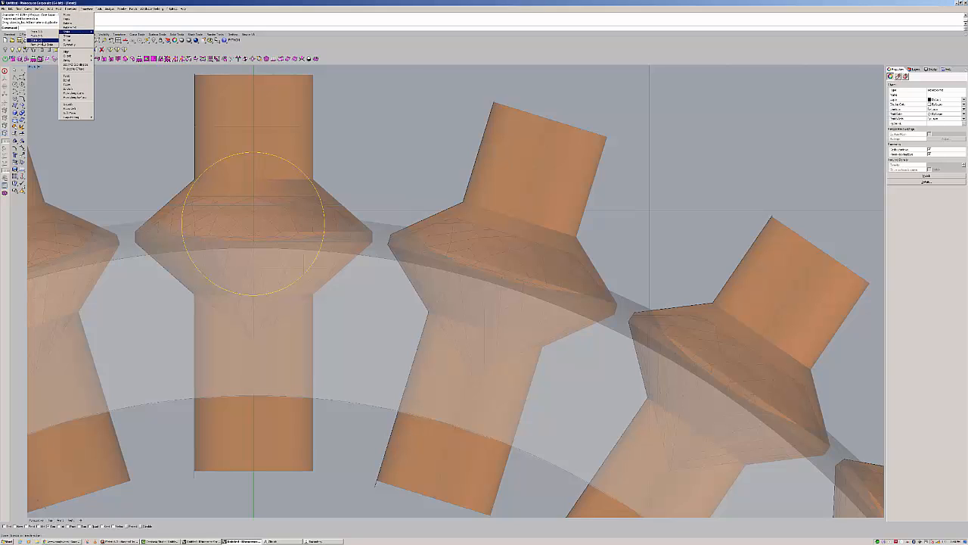
left_click(38, 39)
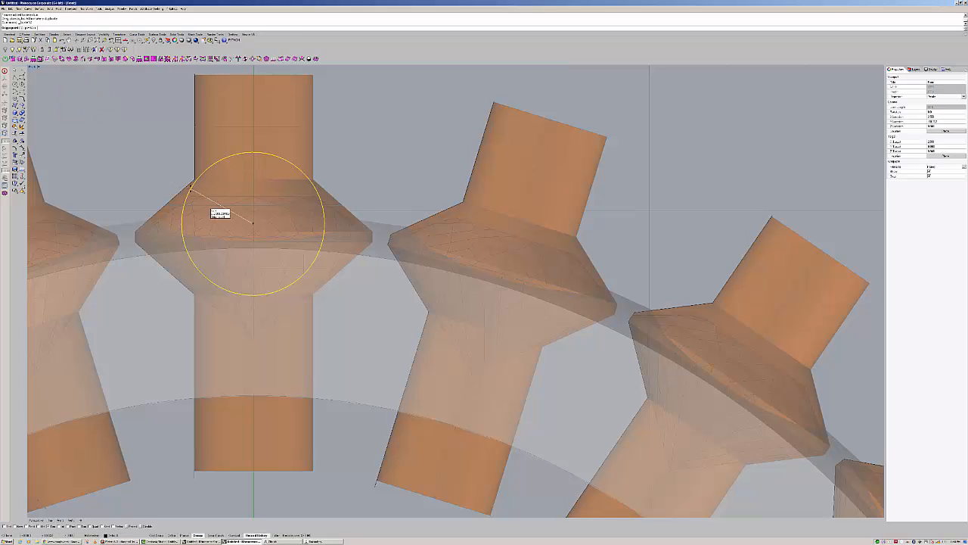
left_click(253, 223)
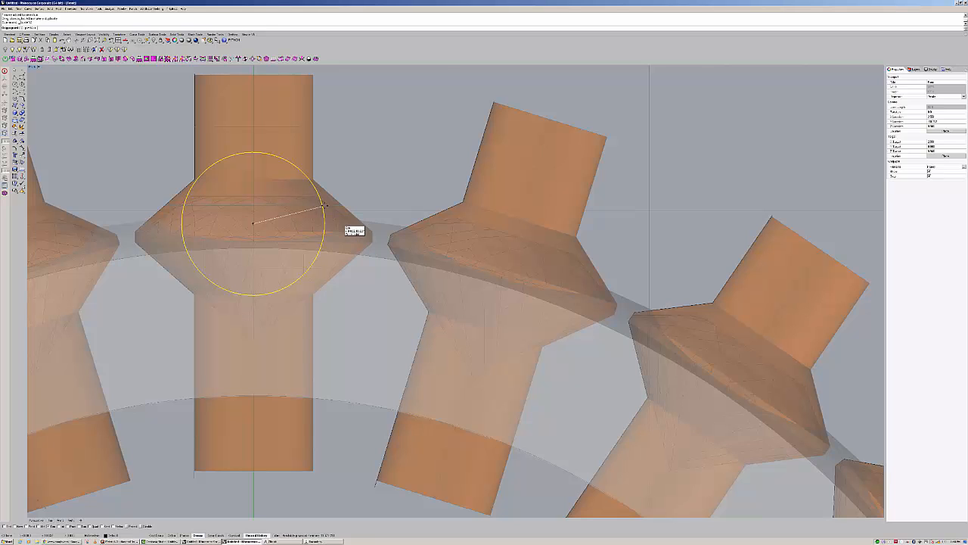
left_click(326, 205)
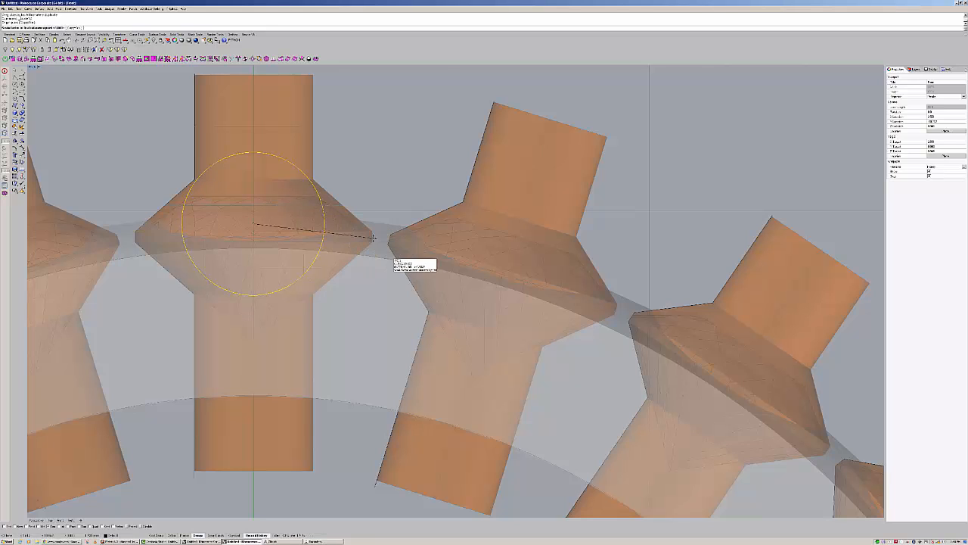
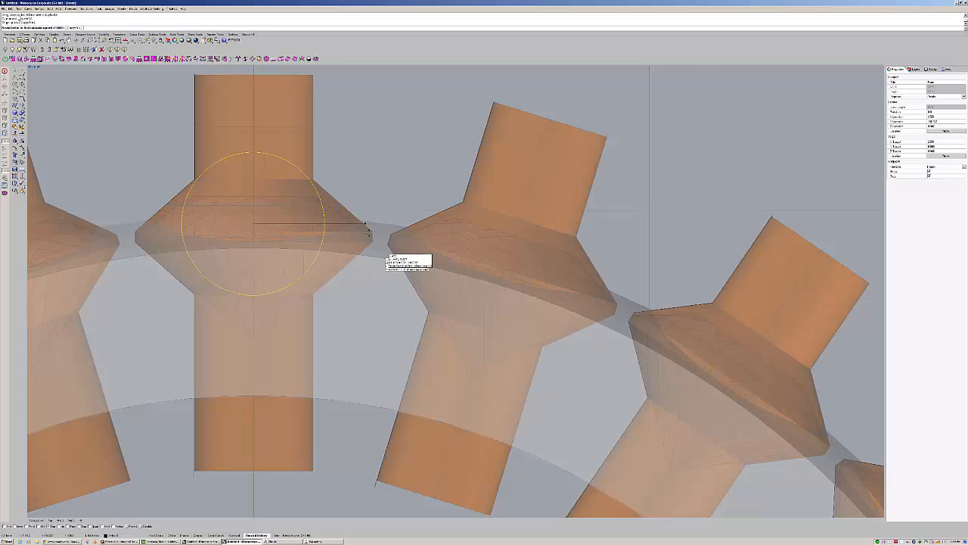
left_click(373, 227)
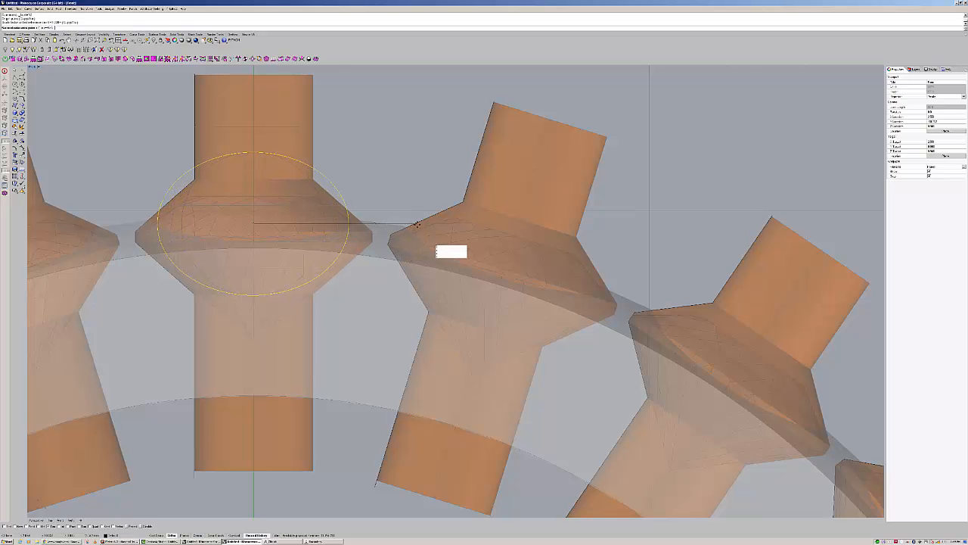
left_click(421, 224)
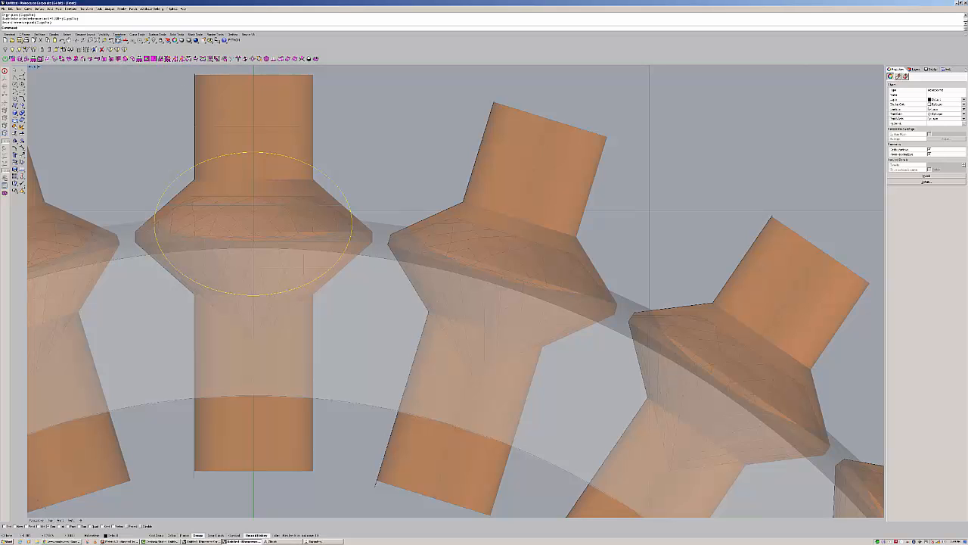
Restore the four-view layout and extrude the ellipse to both sides as a solid reaching past both faces of the band.
left_click(119, 41)
right_click_drag(329, 172, 291, 157)
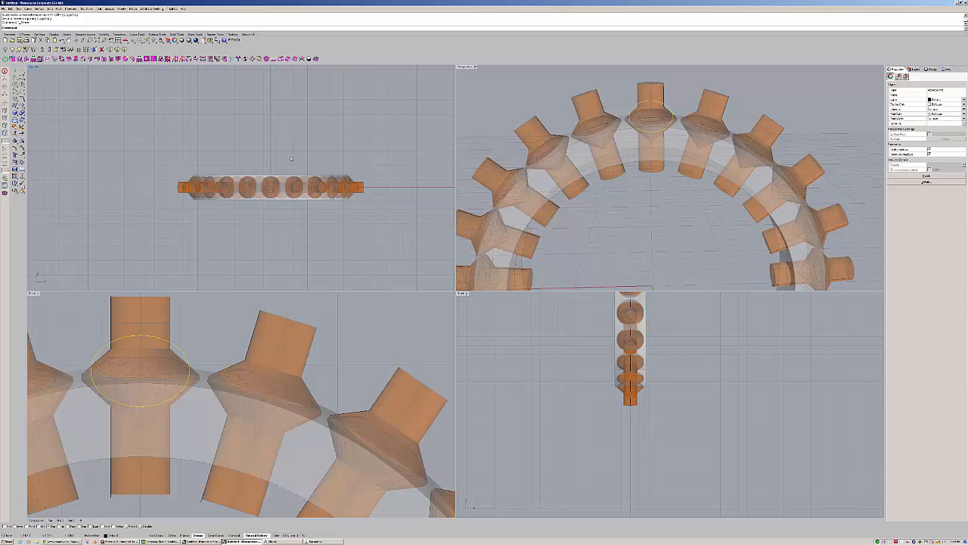
key("Return")
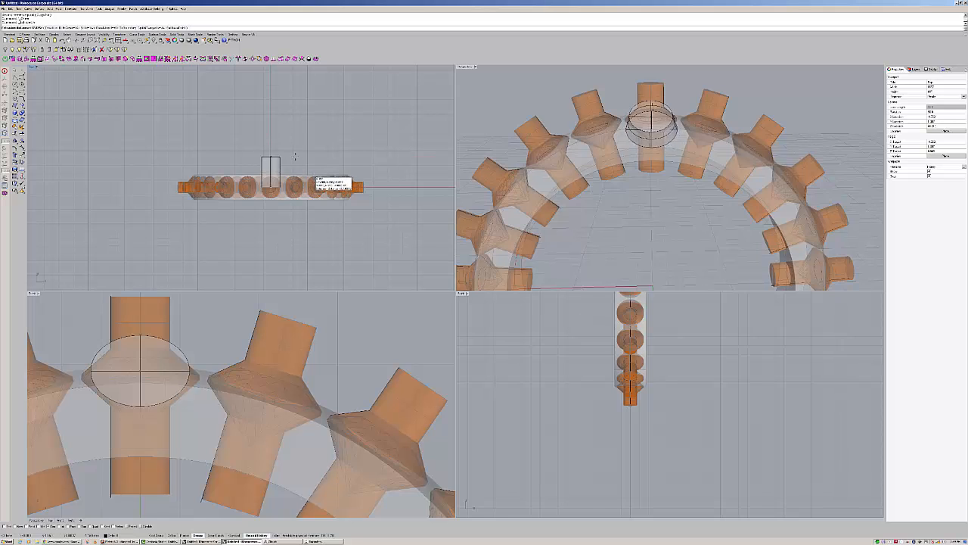
scroll(314, 182, "up", 5)
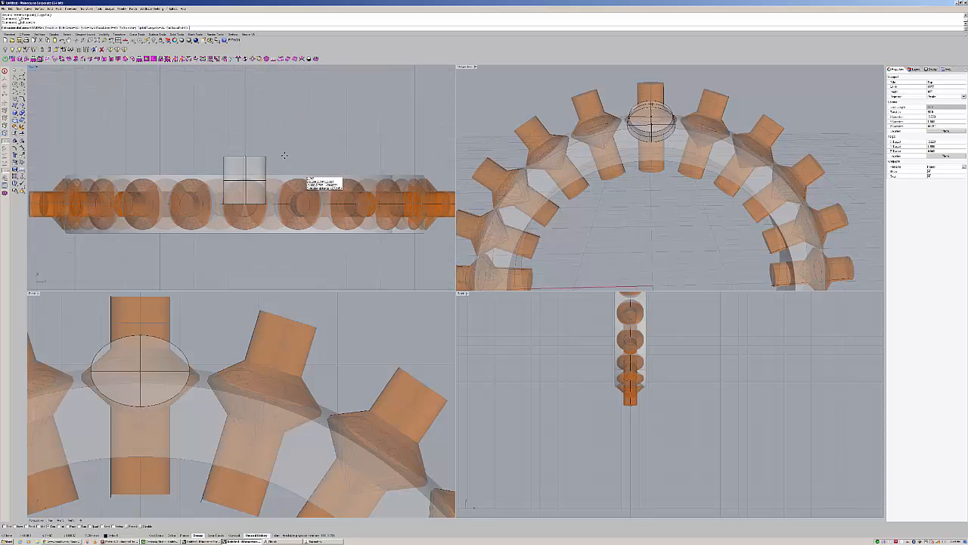
left_click(71, 28)
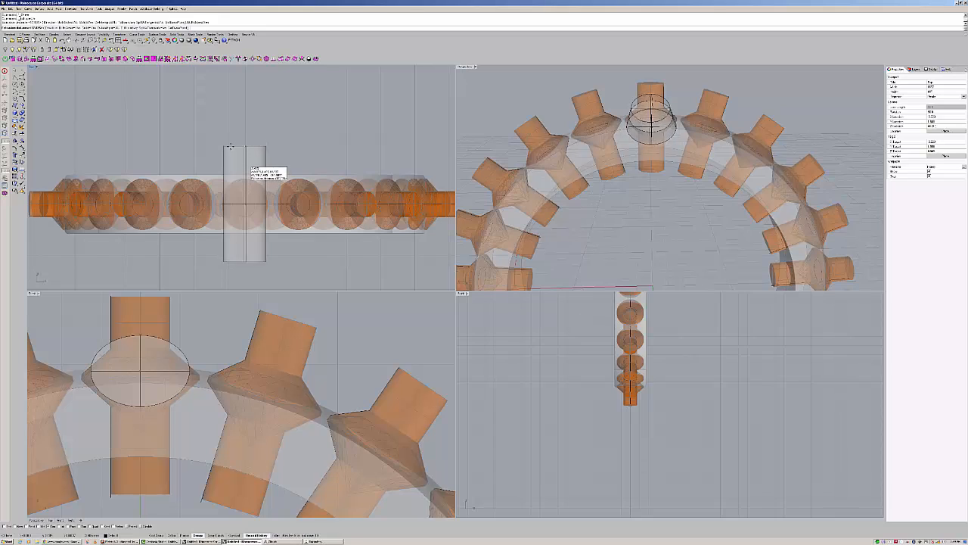
left_click(230, 149)
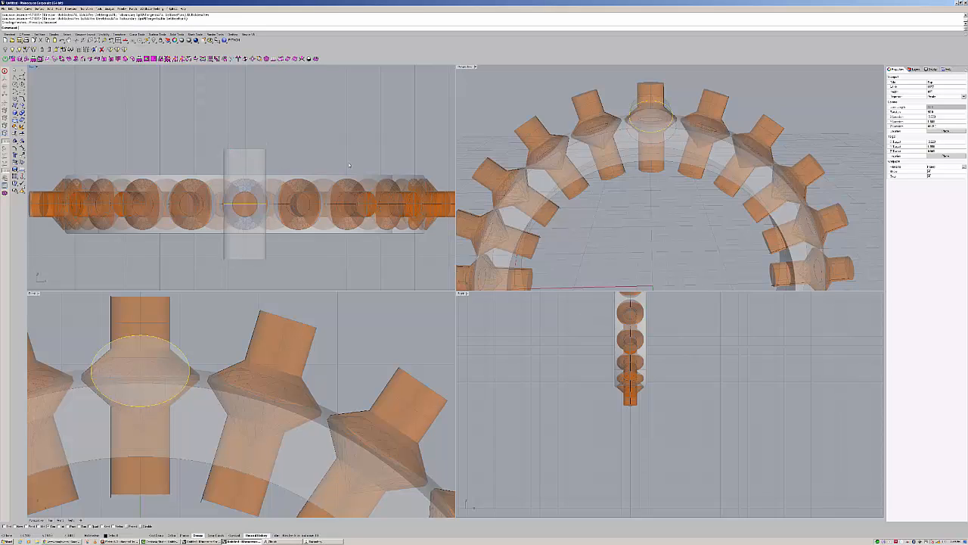
Set the Perspective view to Shaded, maximize it, and inspect the extruded elliptical solid across the top of the band.
left_click(465, 66)
left_click(477, 84)
right_click_drag(534, 111, 490, 148)
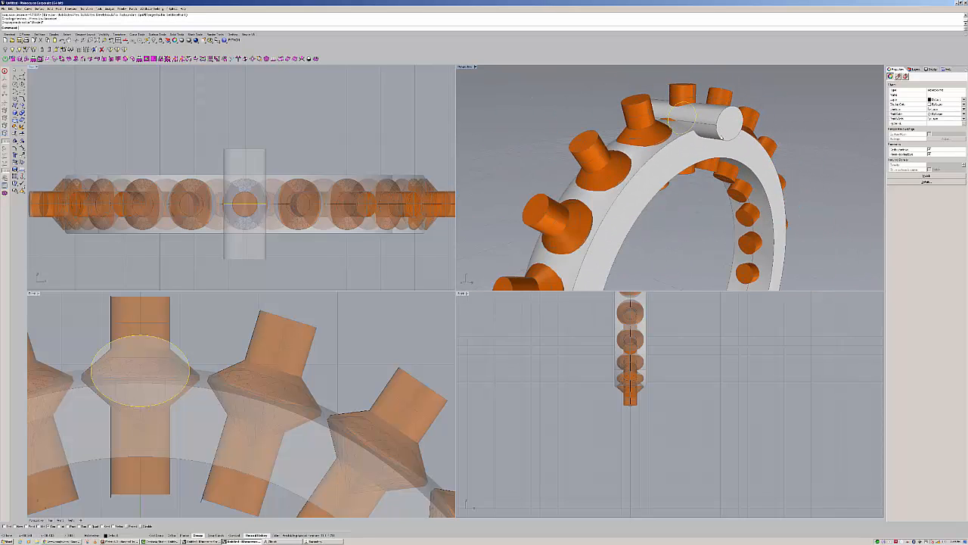
right_click_drag(720, 133, 697, 136)
double_click(466, 66)
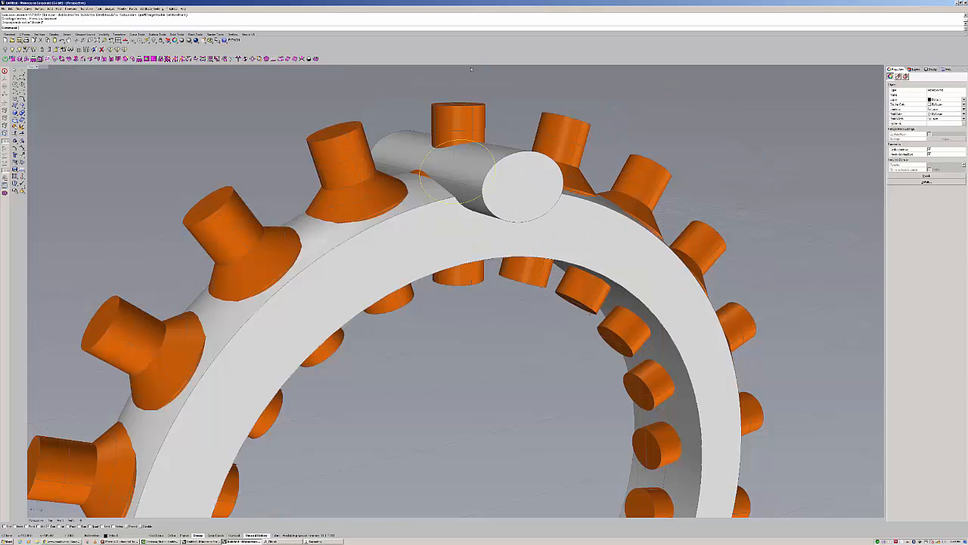
scroll(485, 291, "up", 2)
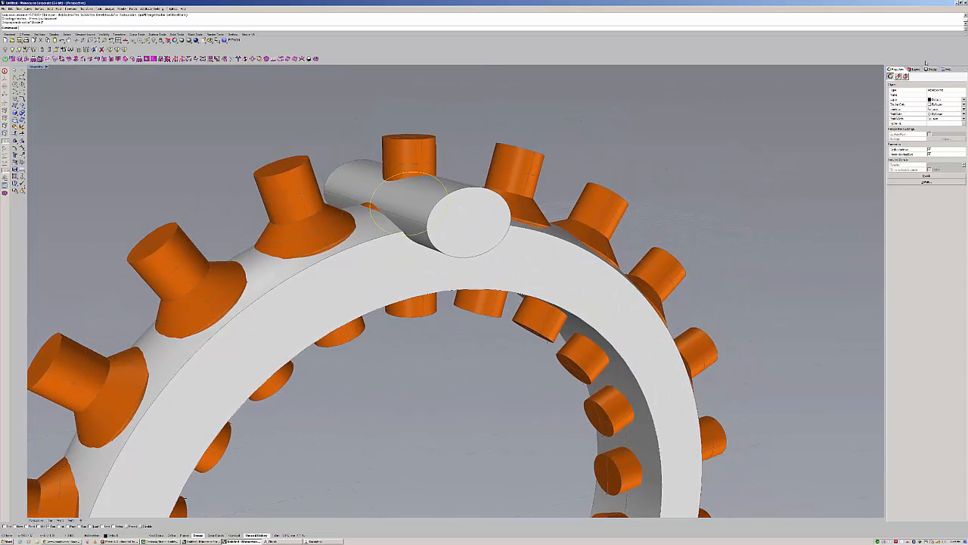
Move the extruded elliptical solid to the dark green layer and check its position on the ring.
left_click(915, 69)
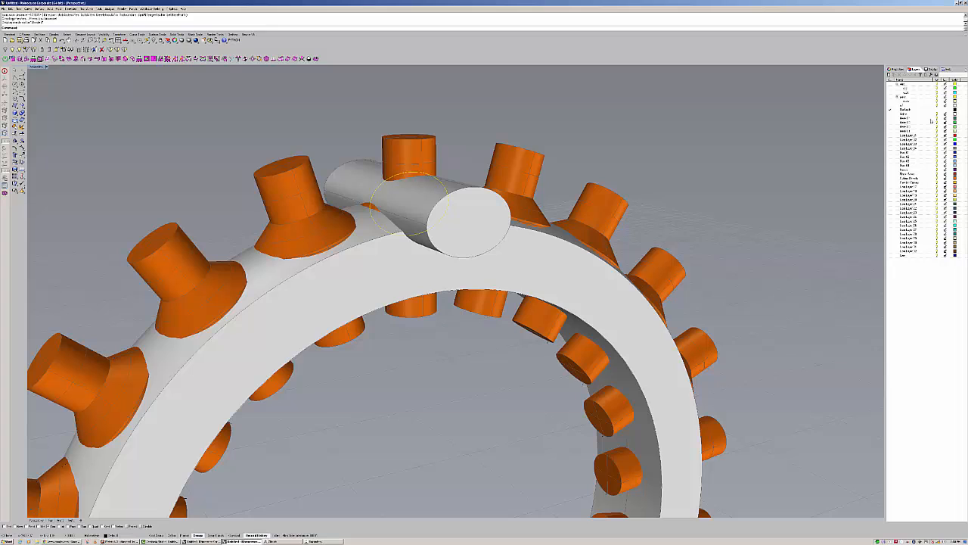
left_click(467, 218)
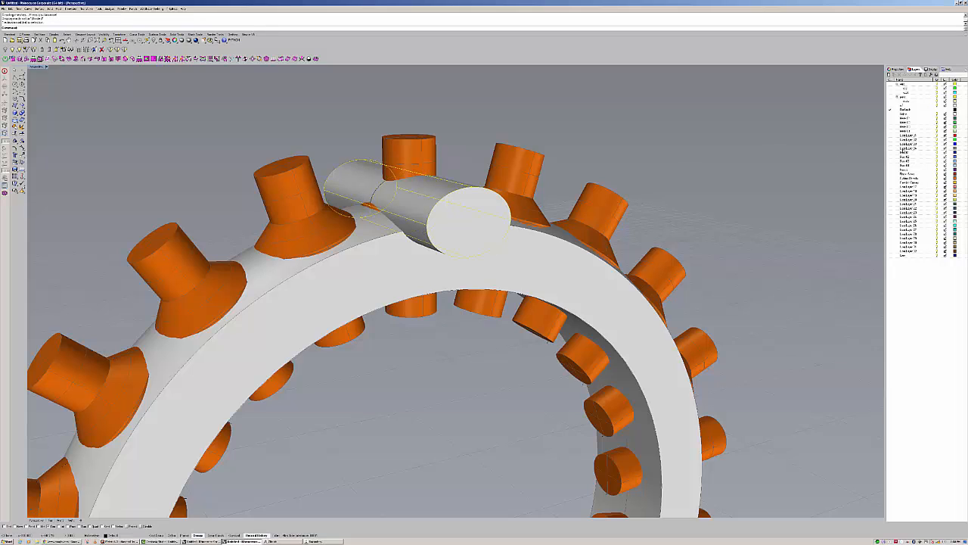
right_click(926, 119)
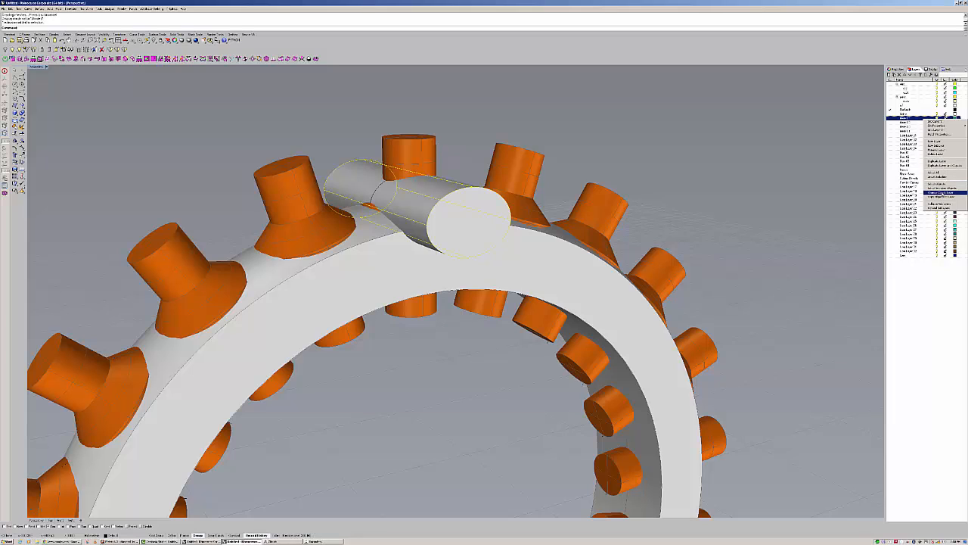
left_click(941, 193)
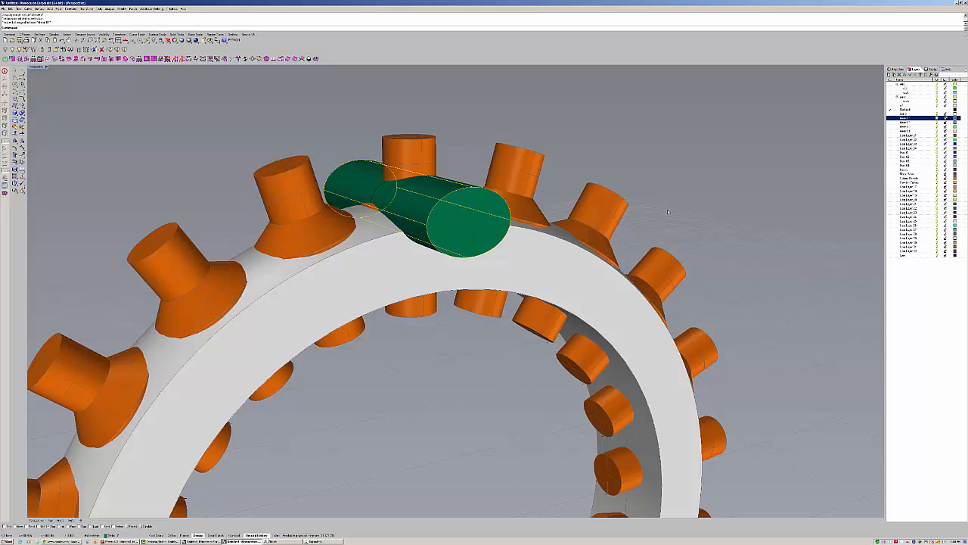
right_click_drag(666, 197, 650, 187)
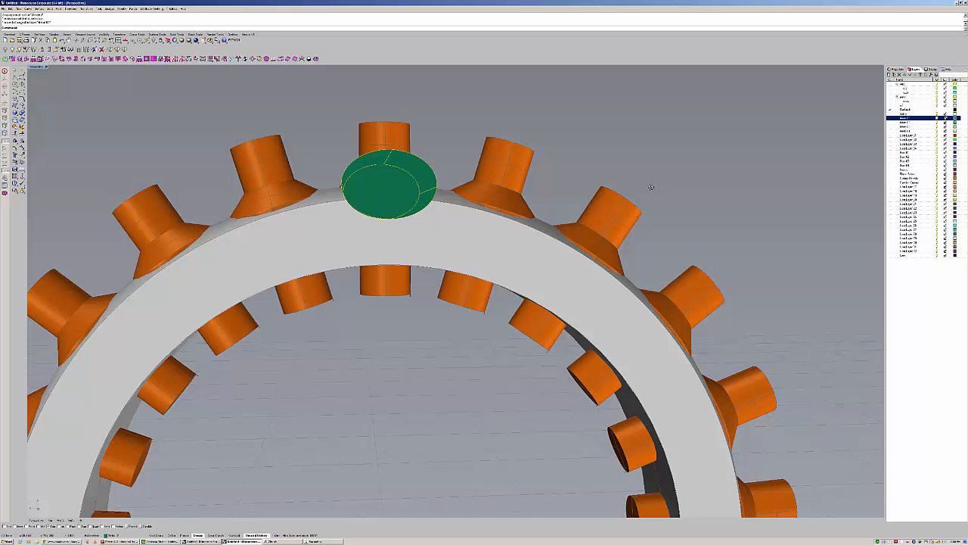
scroll(651, 187, "down", 8)
scroll(639, 201, "up", 2)
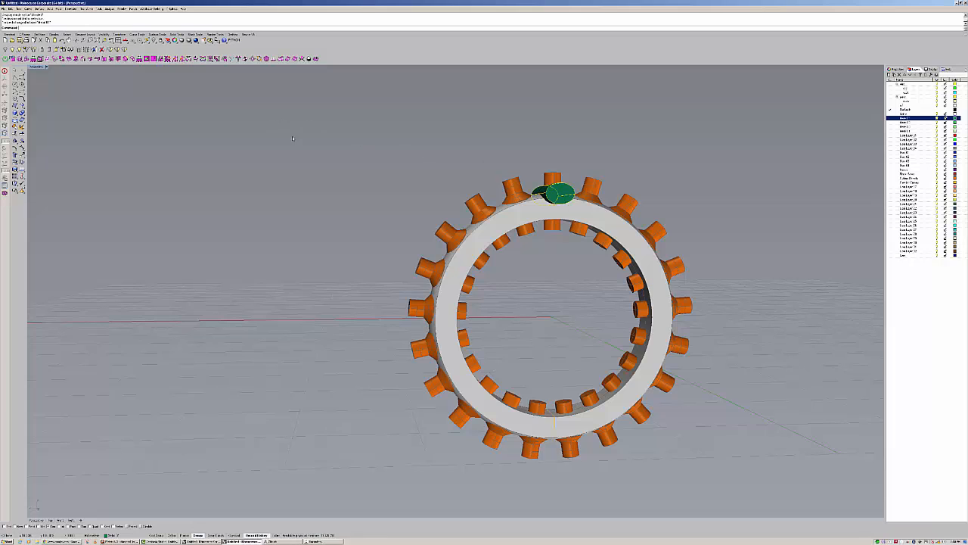
In the maximized Front view, polar array the elliptical cutter around 0,0, keeping the previous item count and full-circle angle.
left_click(118, 41)
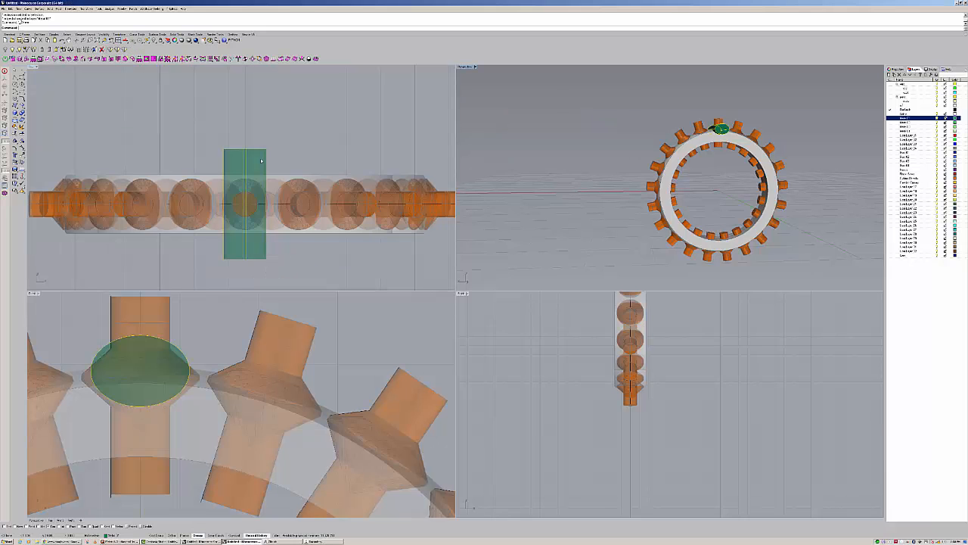
scroll(232, 360, "down", 10)
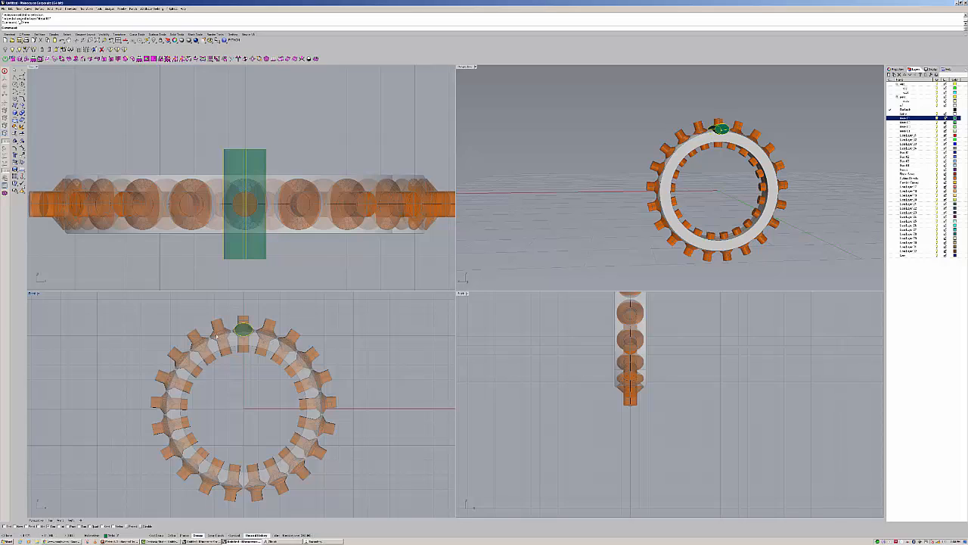
double_click(33, 294)
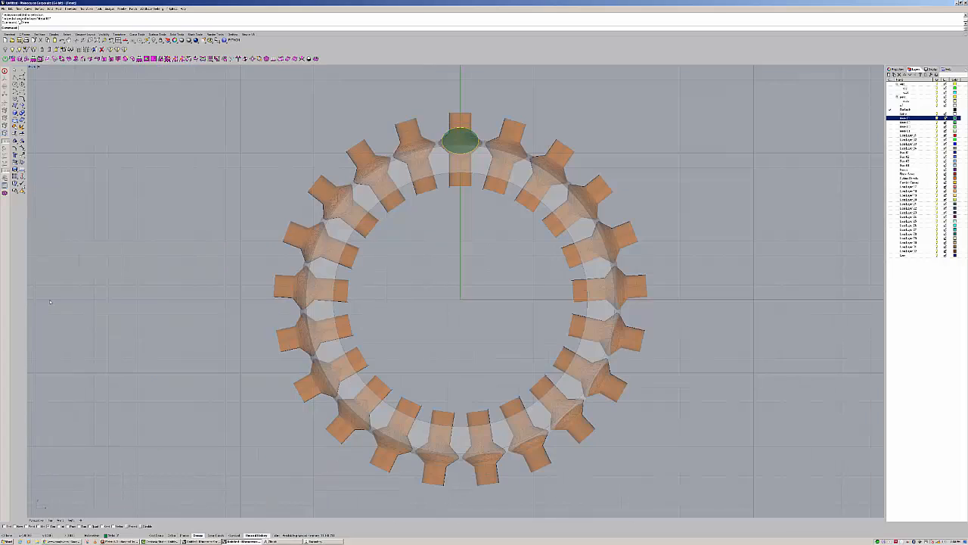
right_click_drag(372, 244, 317, 259)
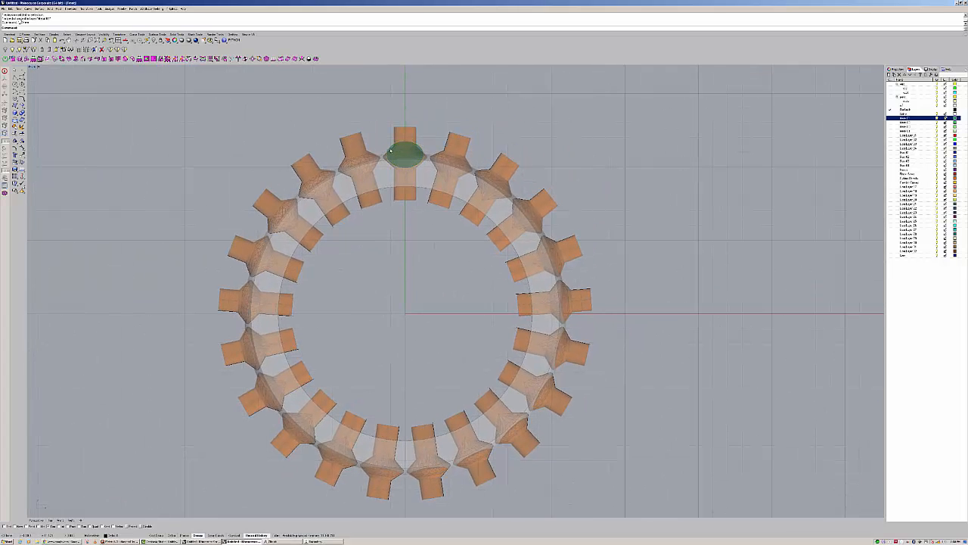
left_click(391, 150)
left_click(412, 171)
left_click(71, 9)
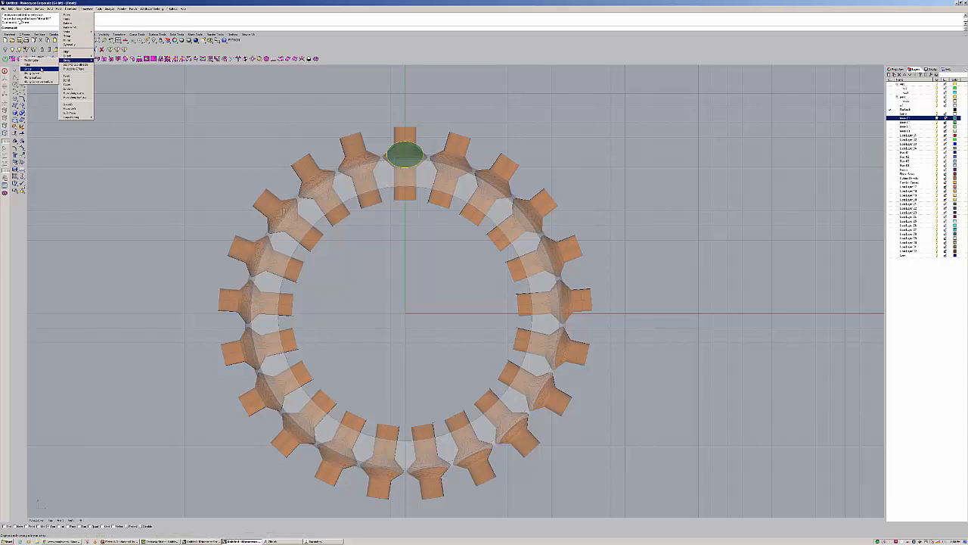
left_click(38, 65)
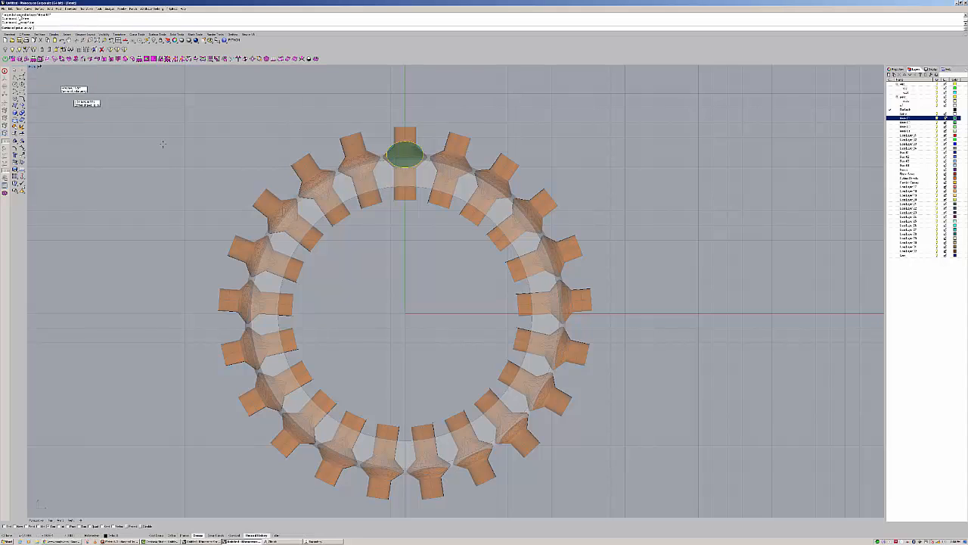
left_click(426, 301)
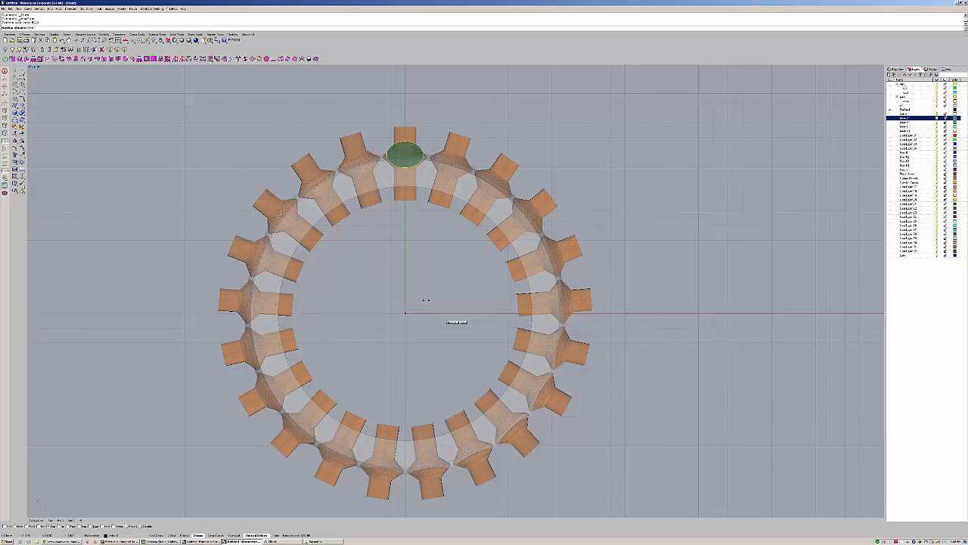
key("Return")
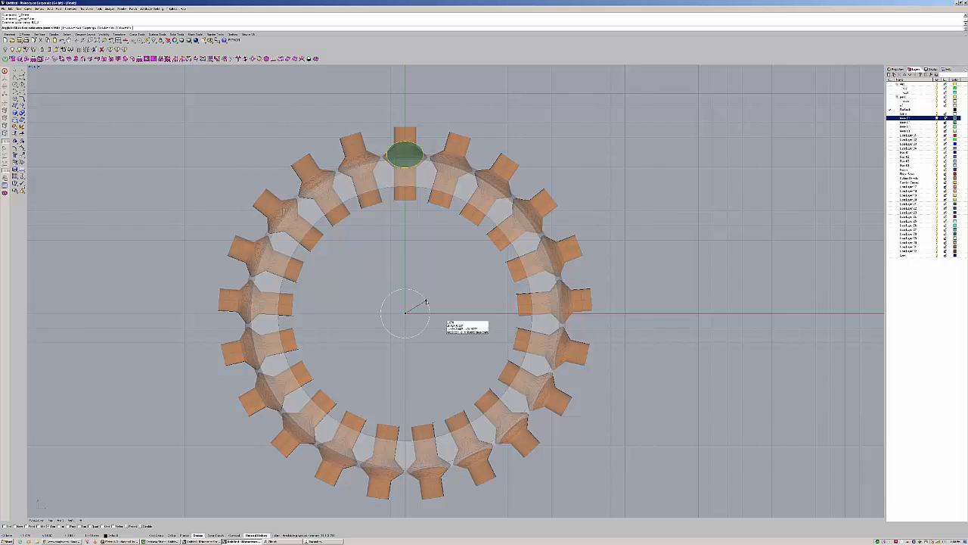
key("Return")
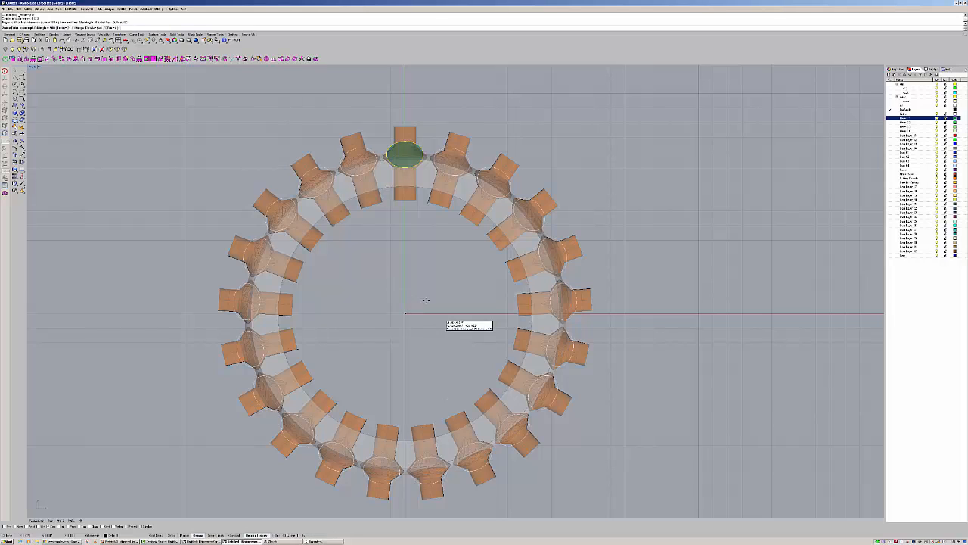
key("Return")
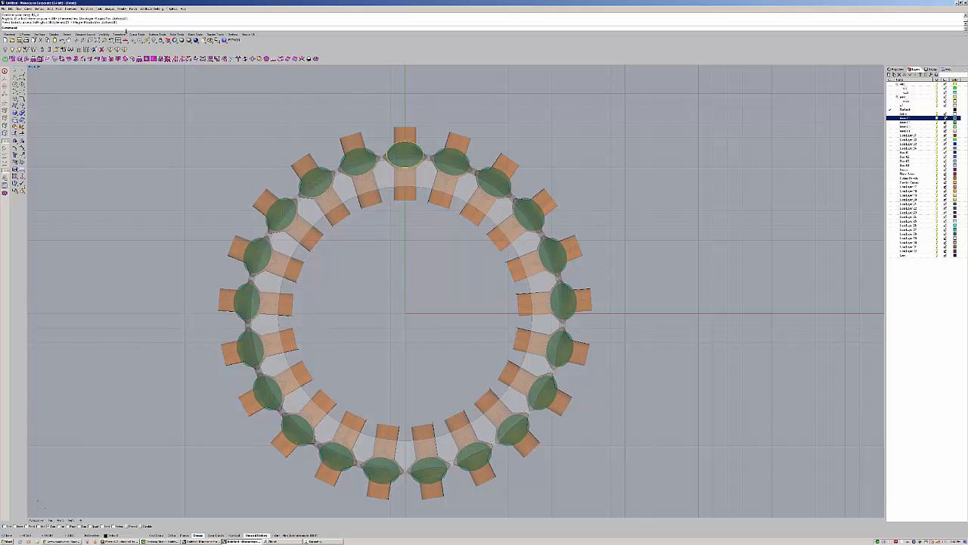
Maximize the Perspective view and examine the arrayed elliptical cutters around the ring band.
left_click(119, 41)
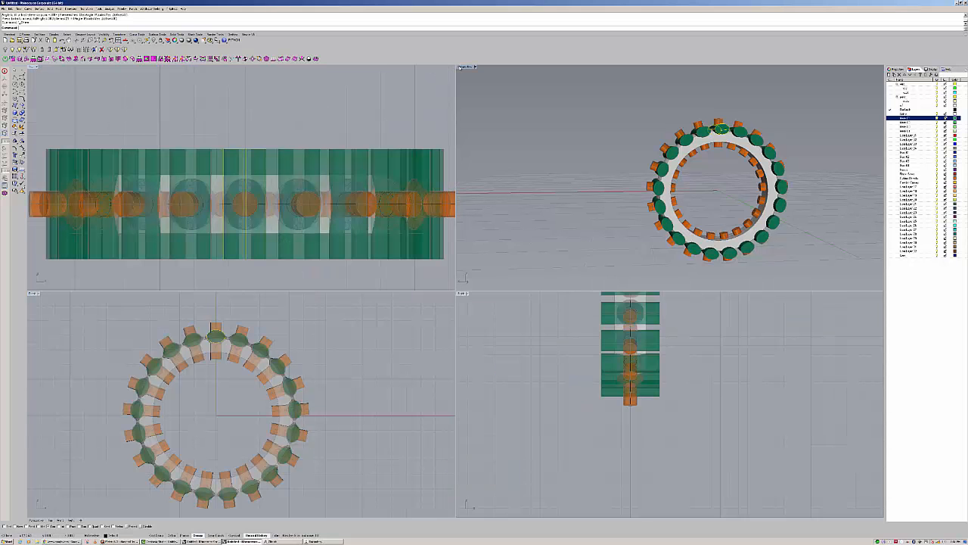
double_click(460, 67)
right_click_drag(454, 85, 628, 79)
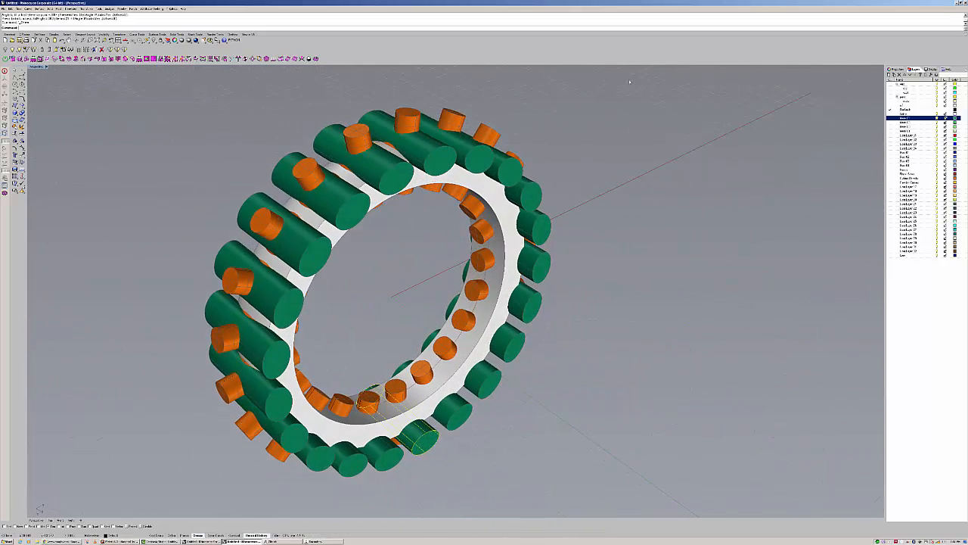
right_click_drag(627, 241, 664, 239, "ctrl")
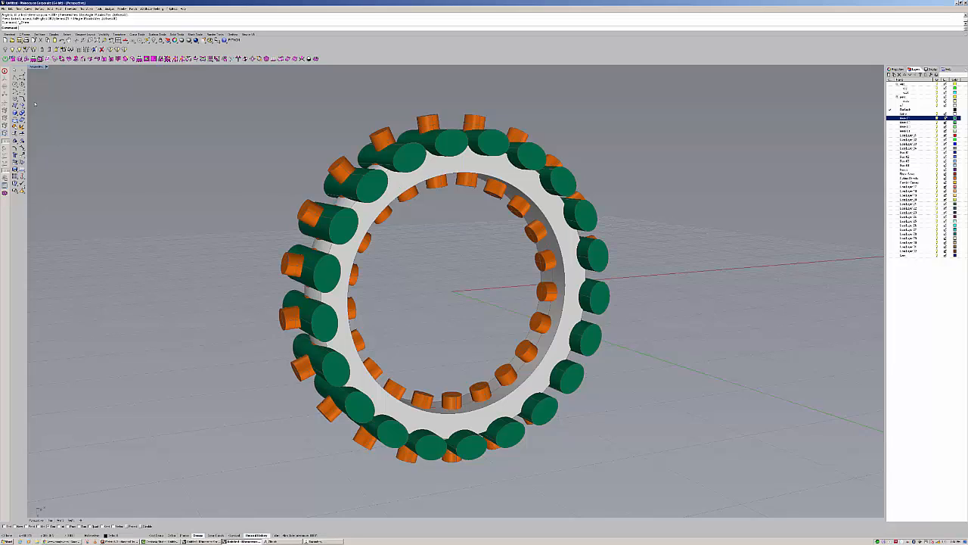
left_click(51, 9)
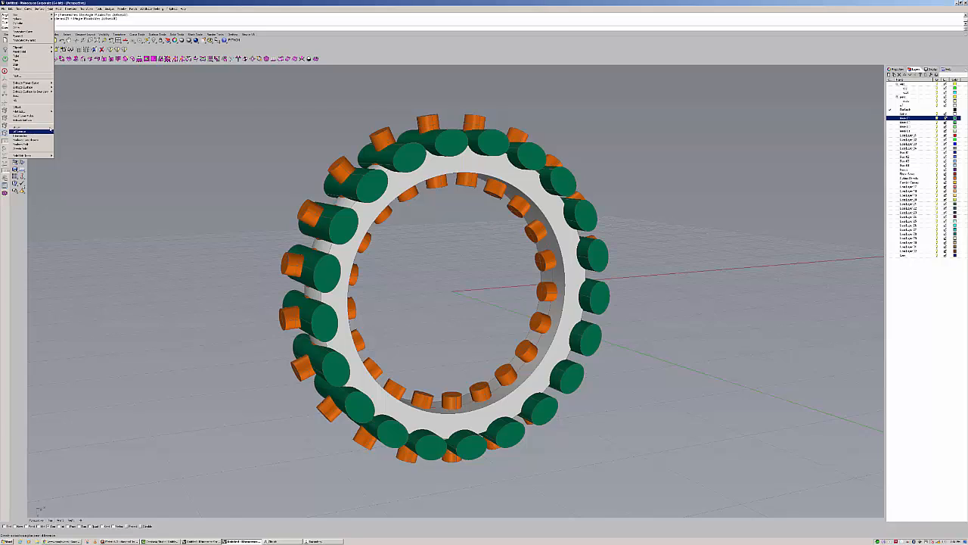
left_click(51, 131)
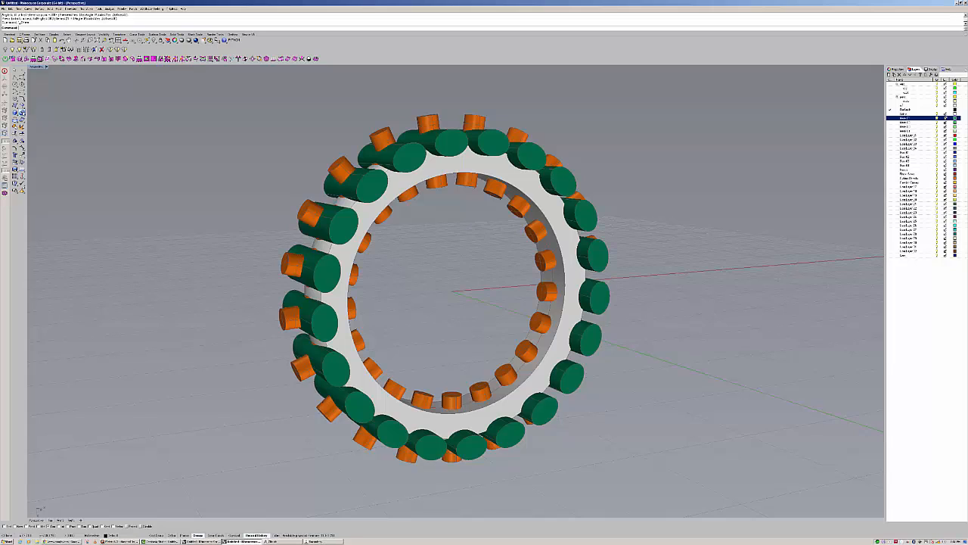
left_click(22, 112)
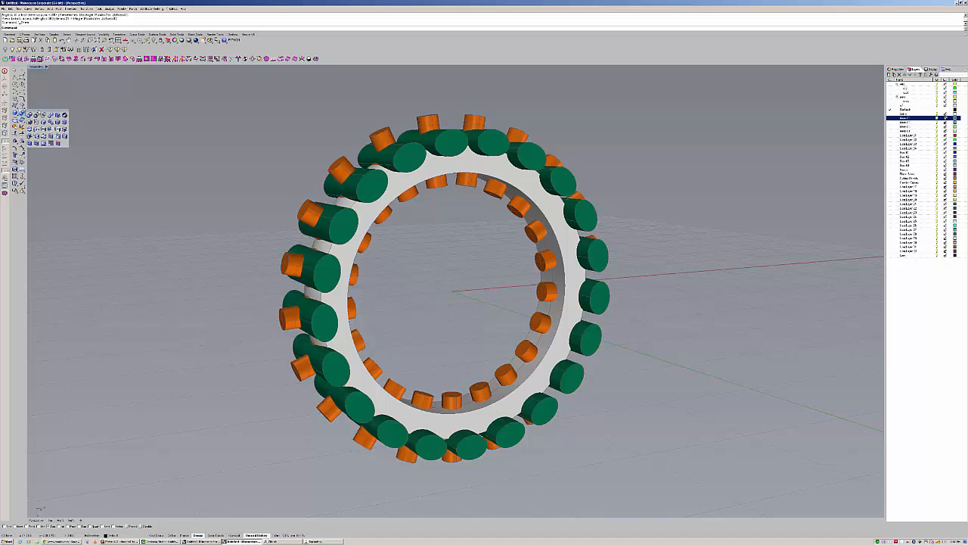
left_click(38, 111)
left_click_drag(41, 113, 105, 129)
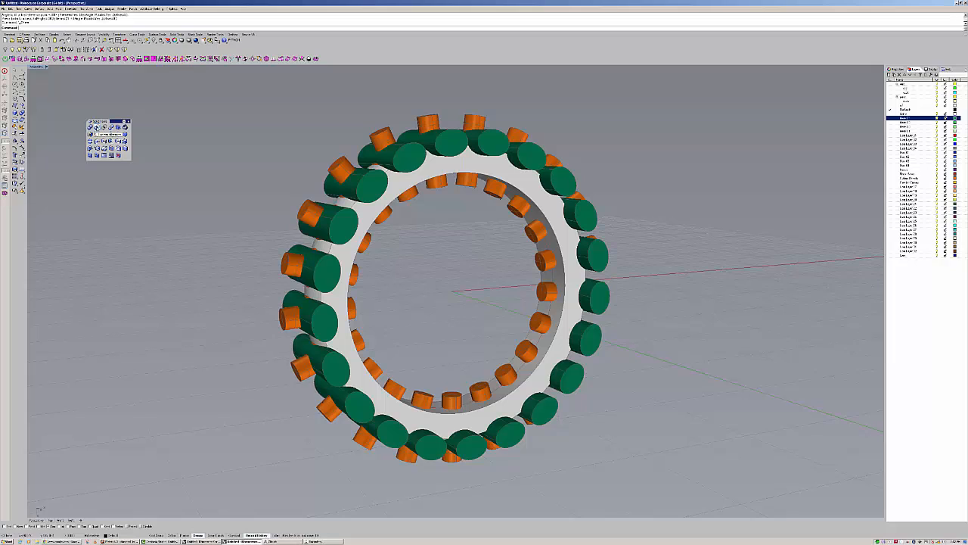
left_click(129, 121)
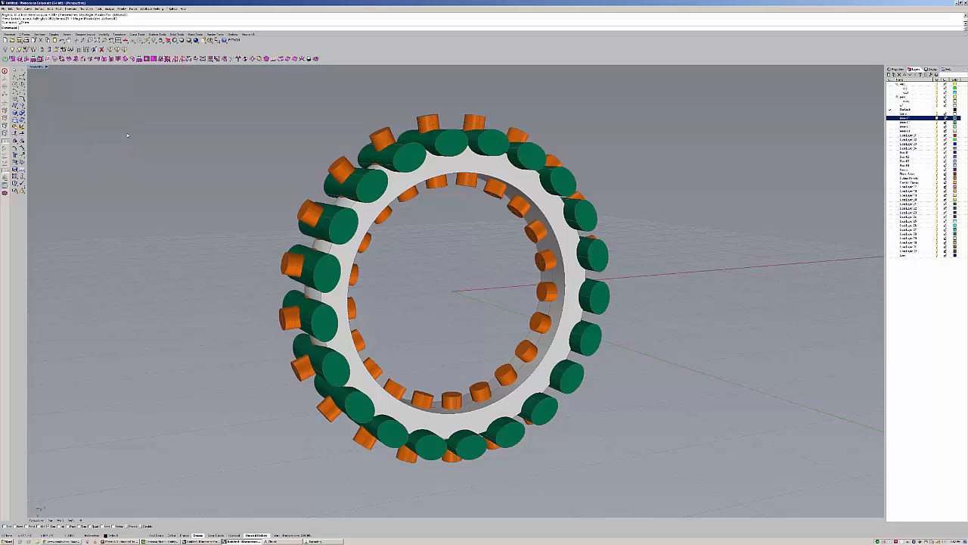
Try to subtract the green elliptical cutters from the white ring band with a Boolean difference.
middle_click(125, 150)
type("bd")
key("Return")
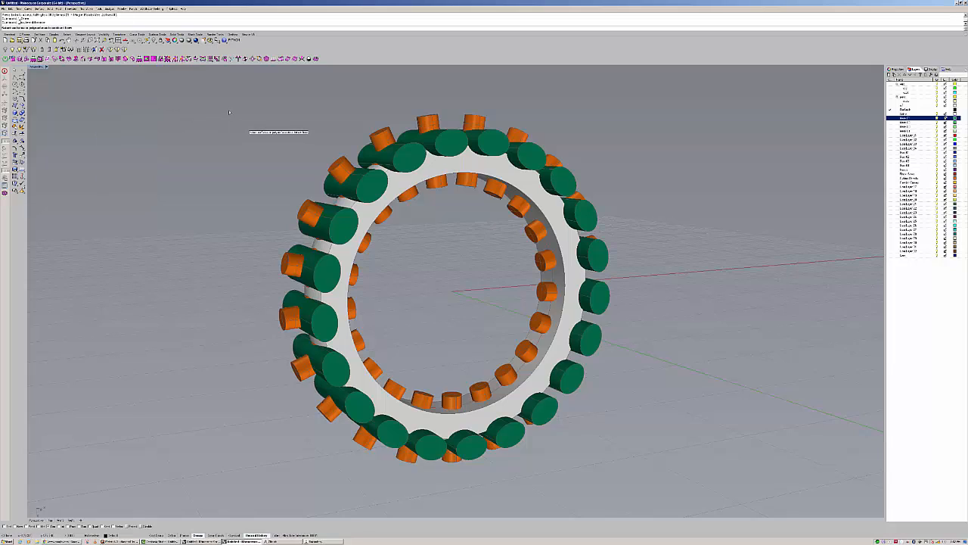
key("Escape")
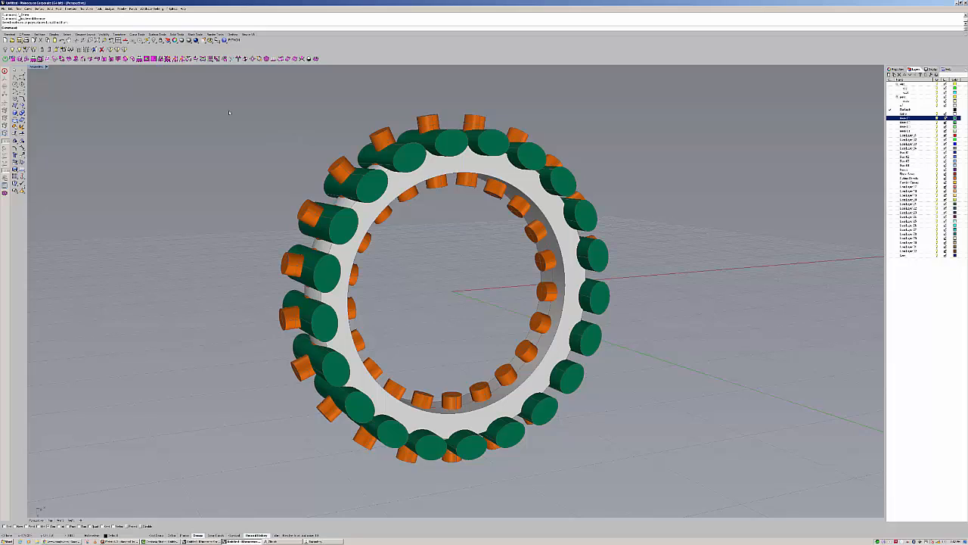
key("Return")
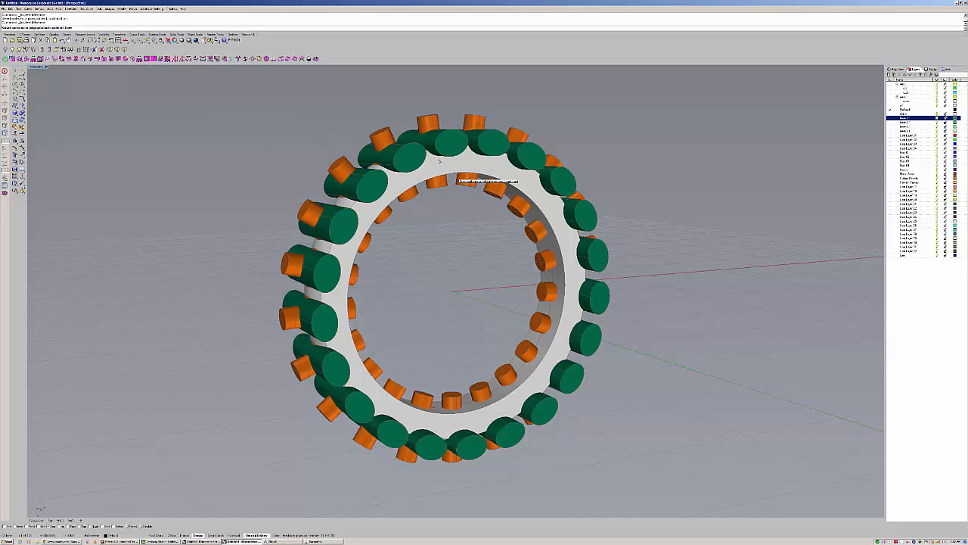
left_click(523, 186)
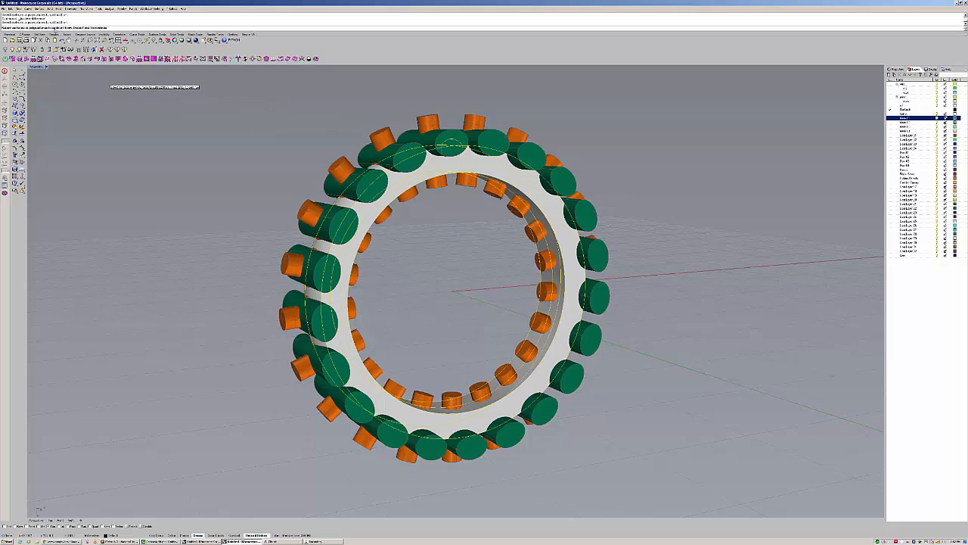
scroll(270, 161, "down", 5)
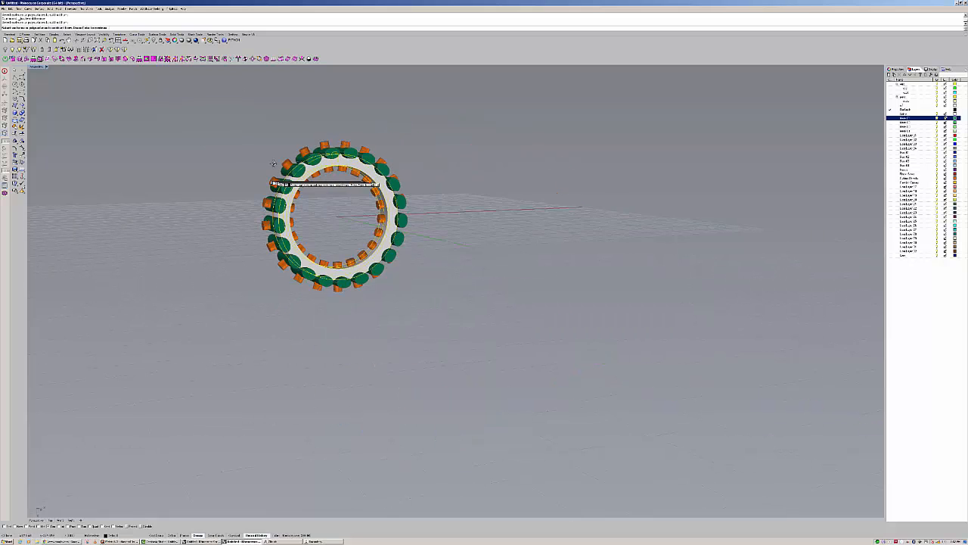
right_click_drag(271, 161, 219, 161)
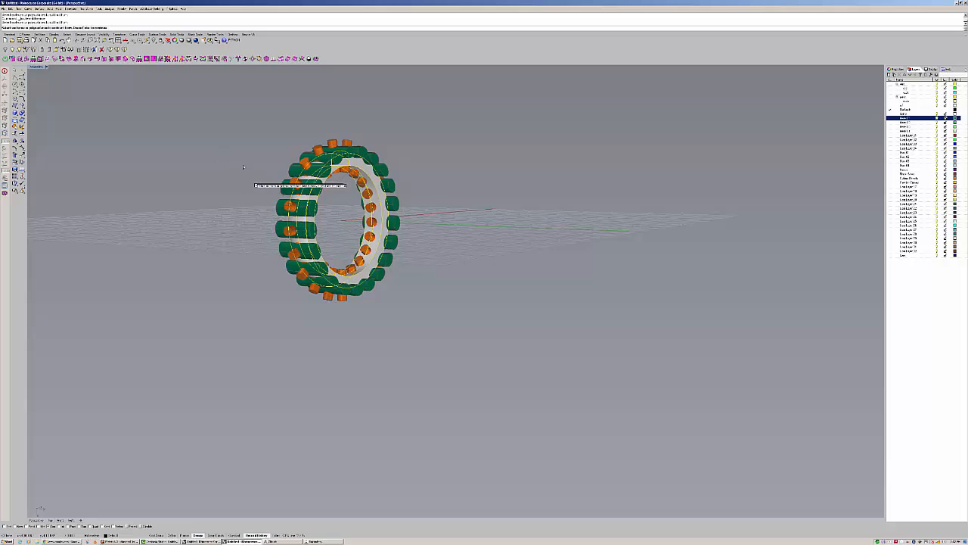
mouse_move(357, 236)
right_mouse_down()
mouse_move(378, 238)
mouse_move(362, 243)
right_mouse_up()
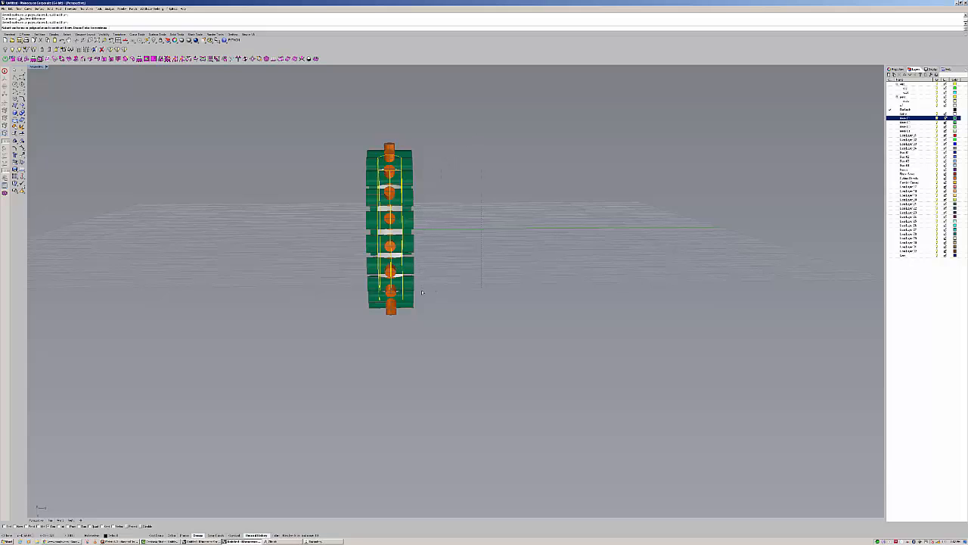
left_click(410, 313)
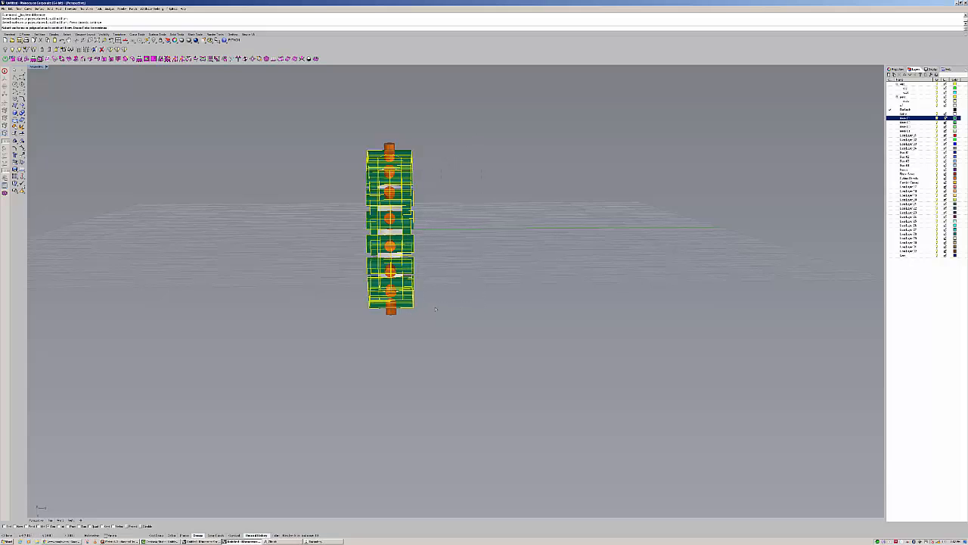
right_click(466, 305)
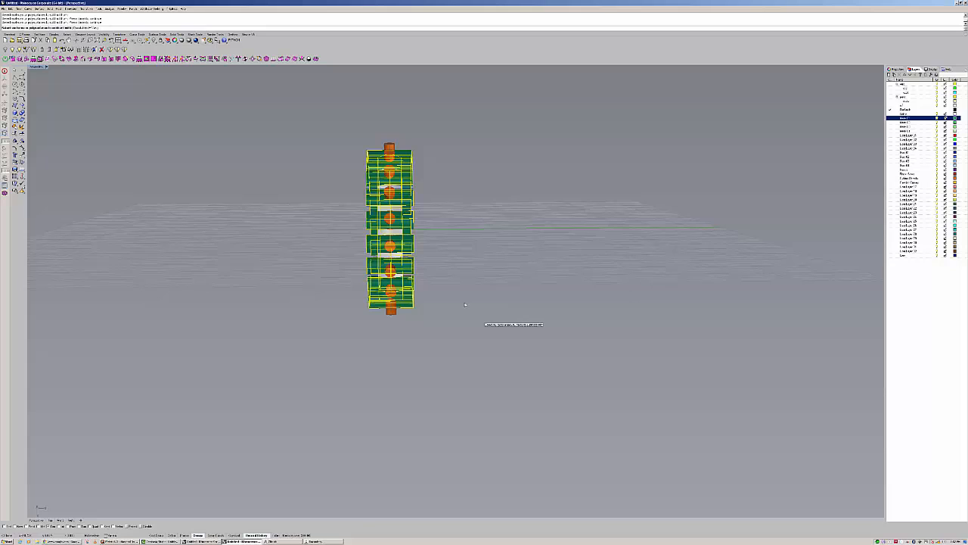
right_click(326, 201)
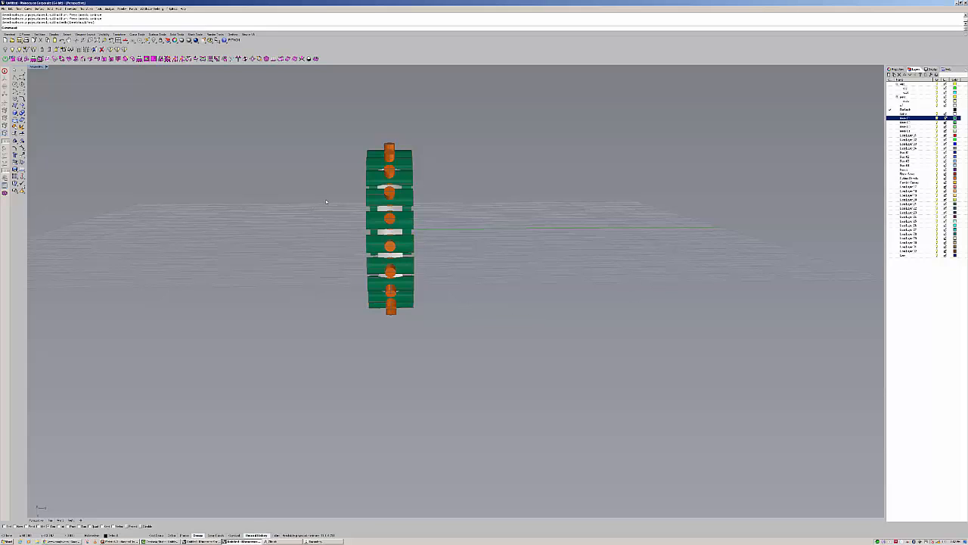
Retry the Boolean difference on the ring band, selecting the green cutters with the ring seen edge-on.
right_click_drag(325, 199, 397, 219)
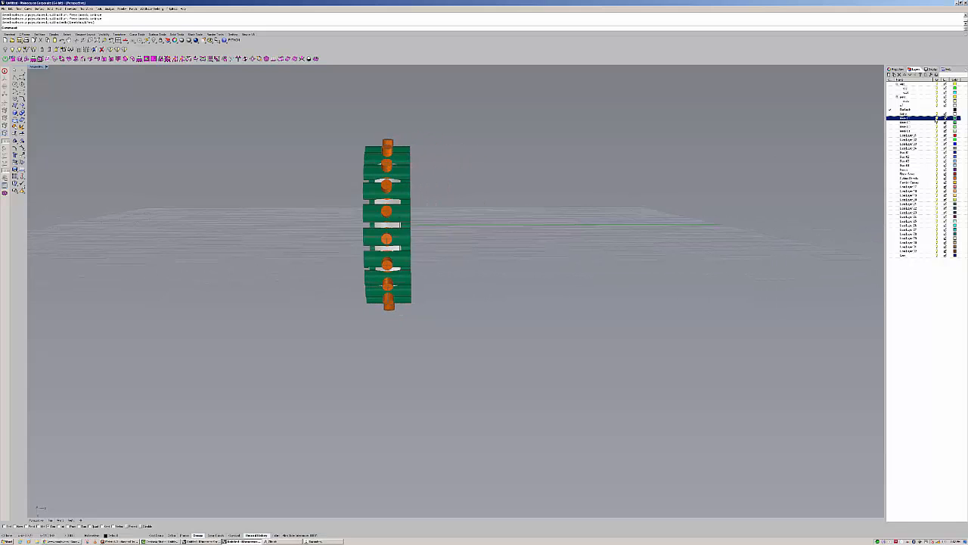
left_click(937, 119)
left_click(938, 119)
right_click_drag(535, 210, 454, 209)
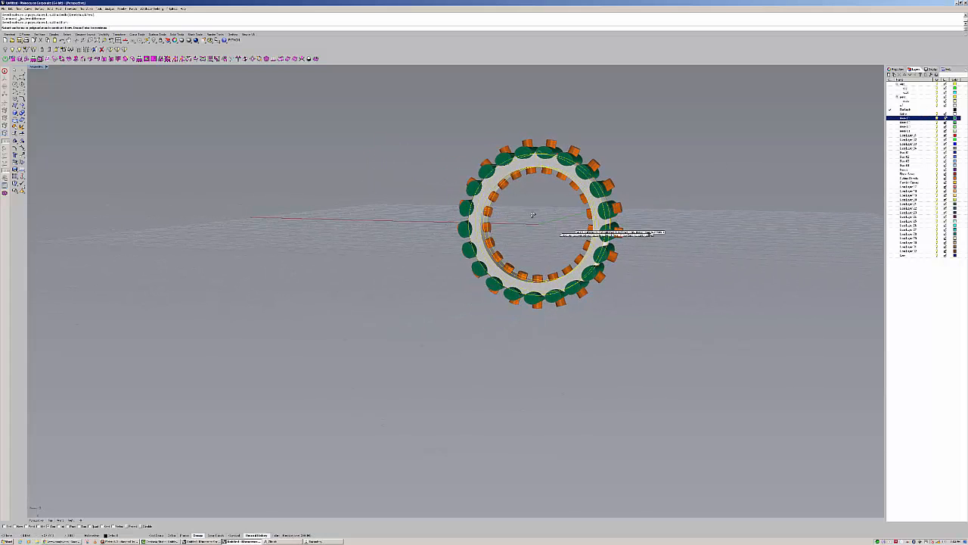
right_click_drag(552, 210, 476, 209)
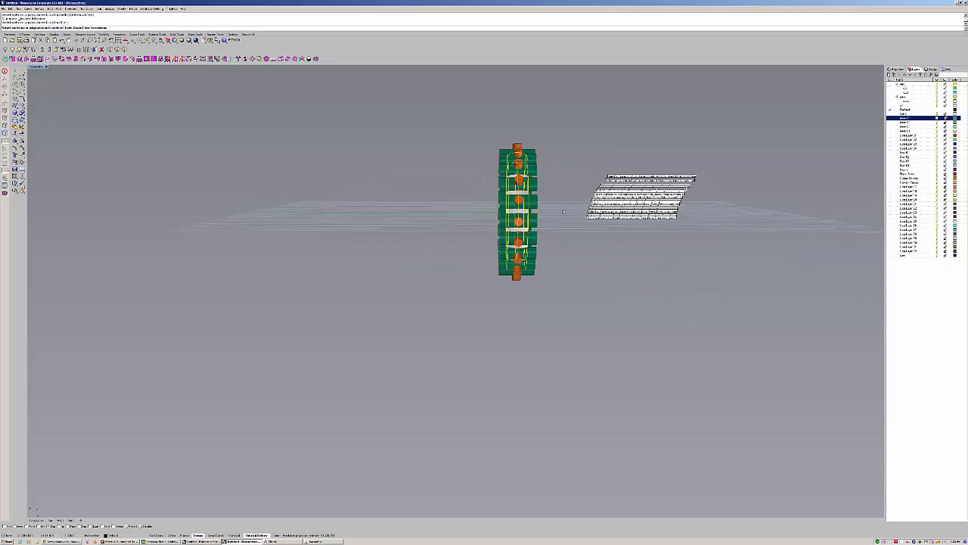
left_click(534, 274)
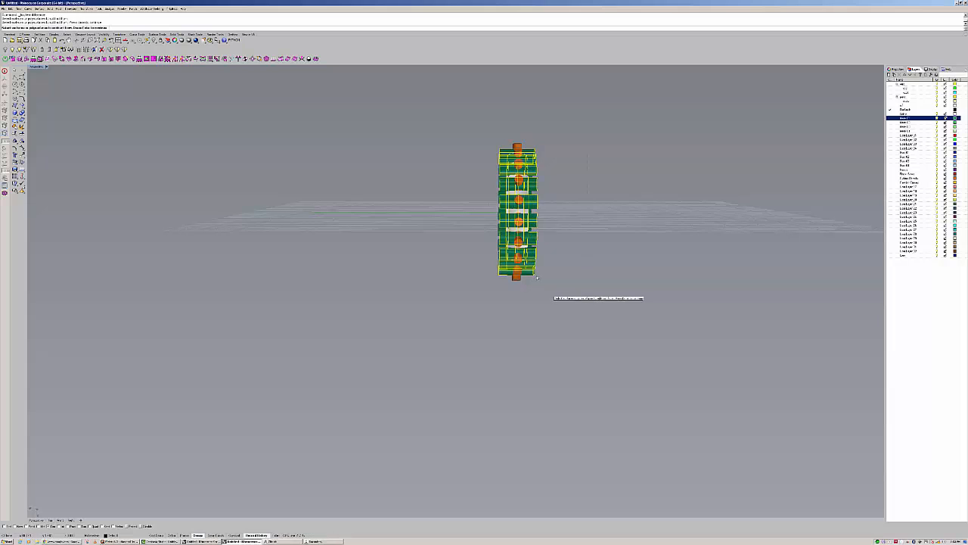
key("Return")
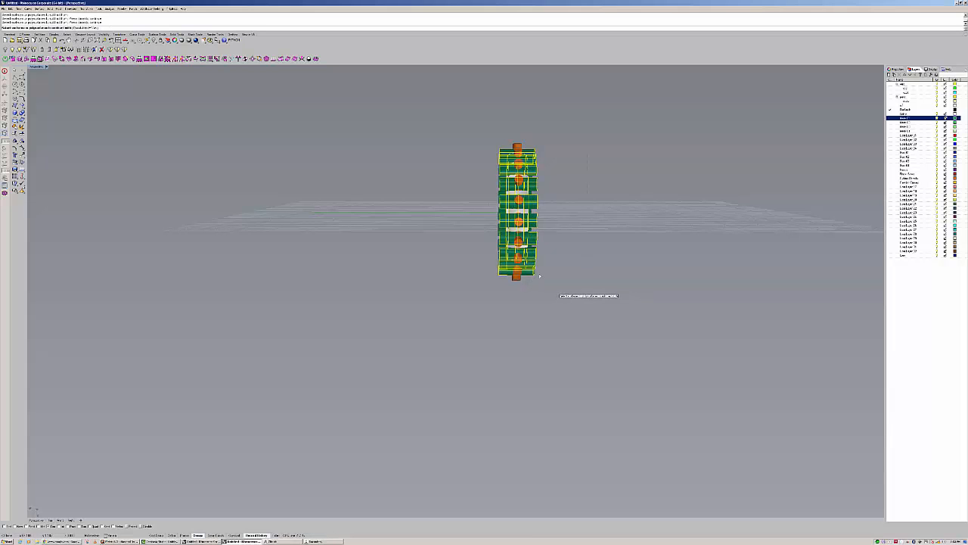
key("Escape")
Boolean subtract the green elliptical cutters on one half of the ring from the white band.
right_click_drag(681, 233, 590, 253)
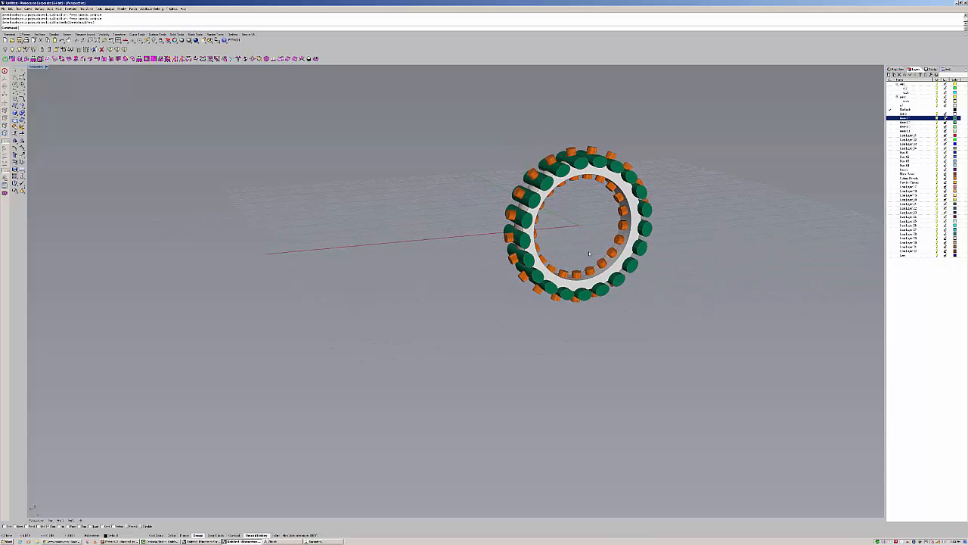
right_click(588, 253)
left_click(593, 175)
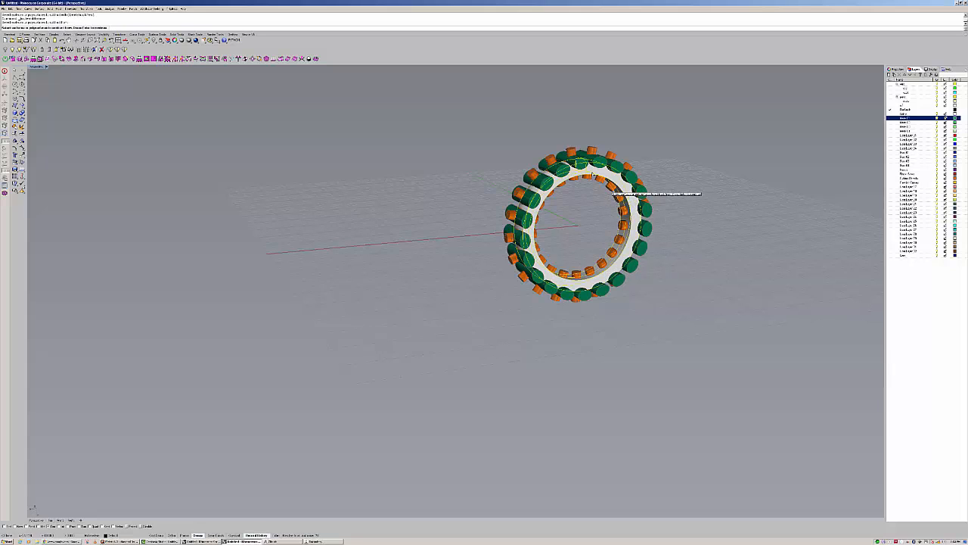
right_click_drag(597, 207, 569, 200)
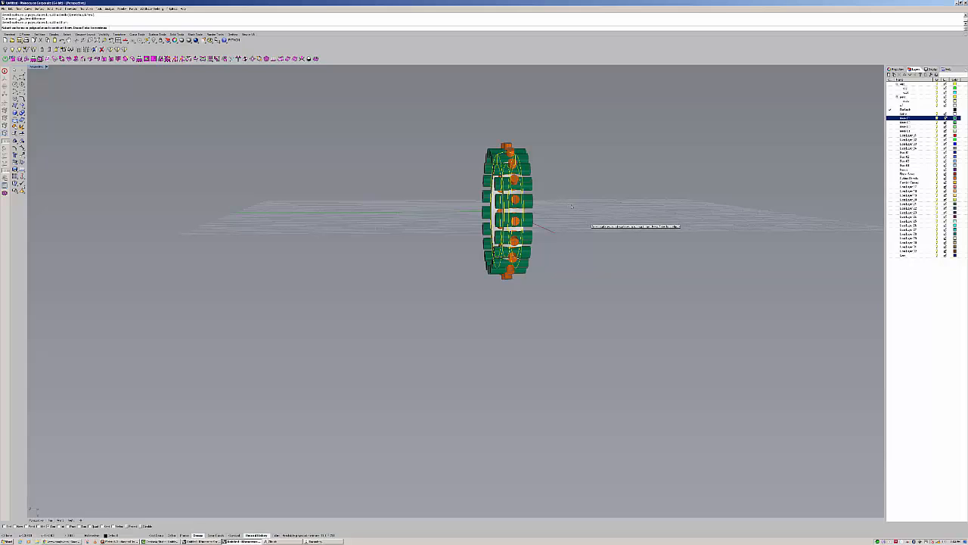
right_click(571, 206)
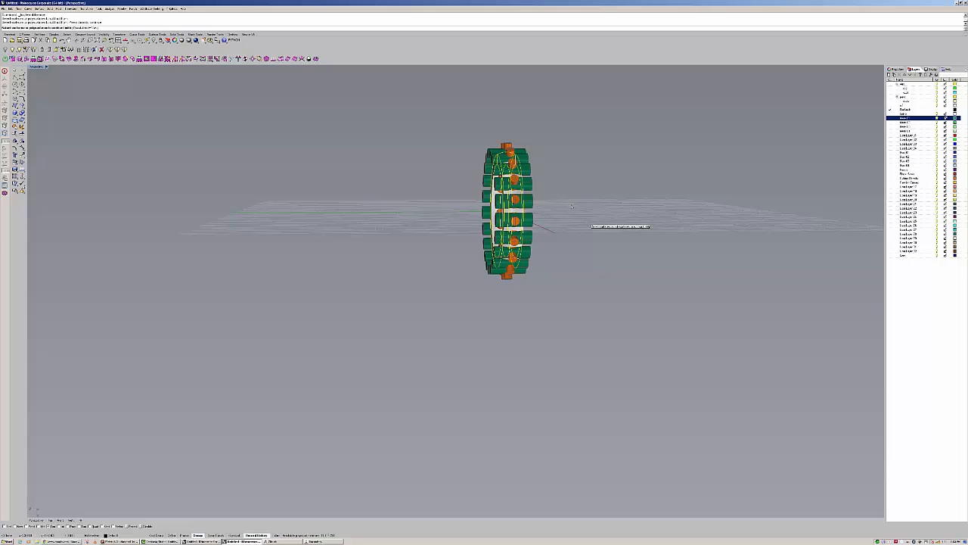
right_click_drag(571, 206, 586, 206)
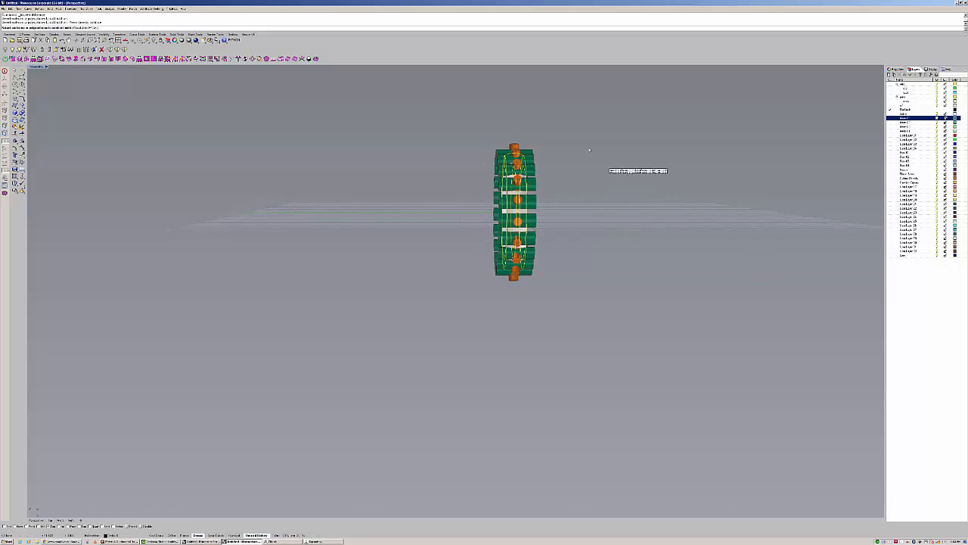
left_click_drag(590, 150, 533, 292)
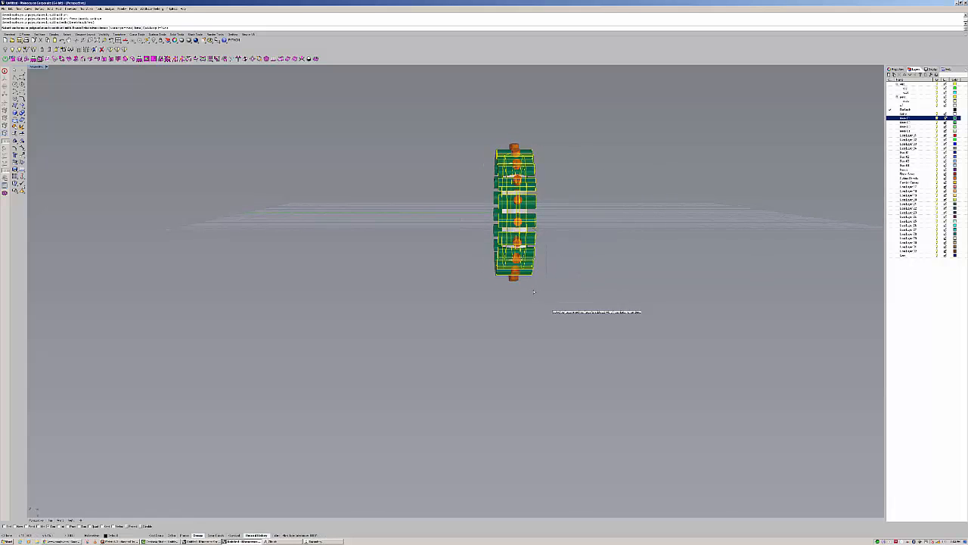
right_click(533, 292)
right_click_drag(549, 258, 570, 245)
Boolean subtract the remaining green elliptical cutters on the other half of the ring from the band.
right_click(564, 233)
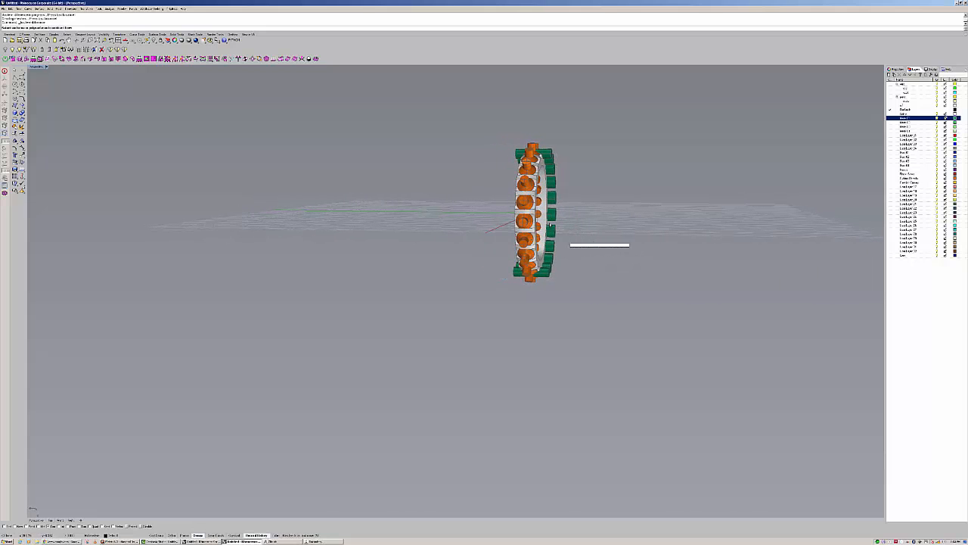
left_click(545, 222)
right_click(583, 231)
right_click_drag(582, 228, 582, 206)
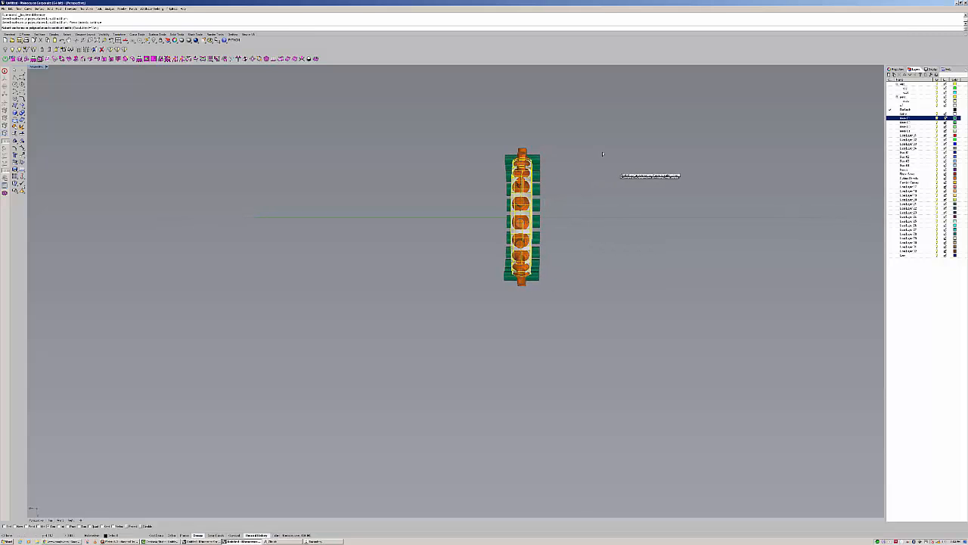
left_click(537, 283)
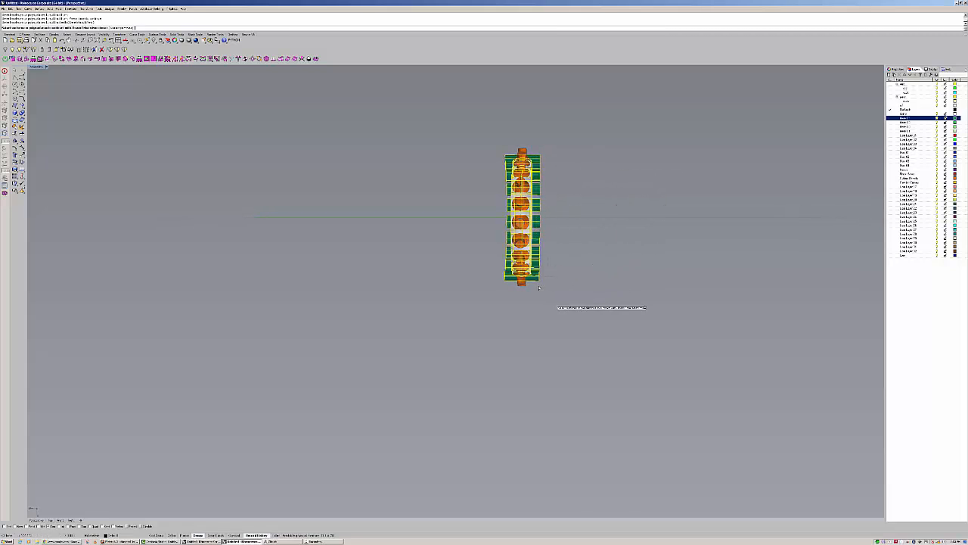
right_click(538, 286)
right_click_drag(538, 286, 464, 252)
scroll(485, 244, "up", 8)
scroll(493, 256, "down", 6)
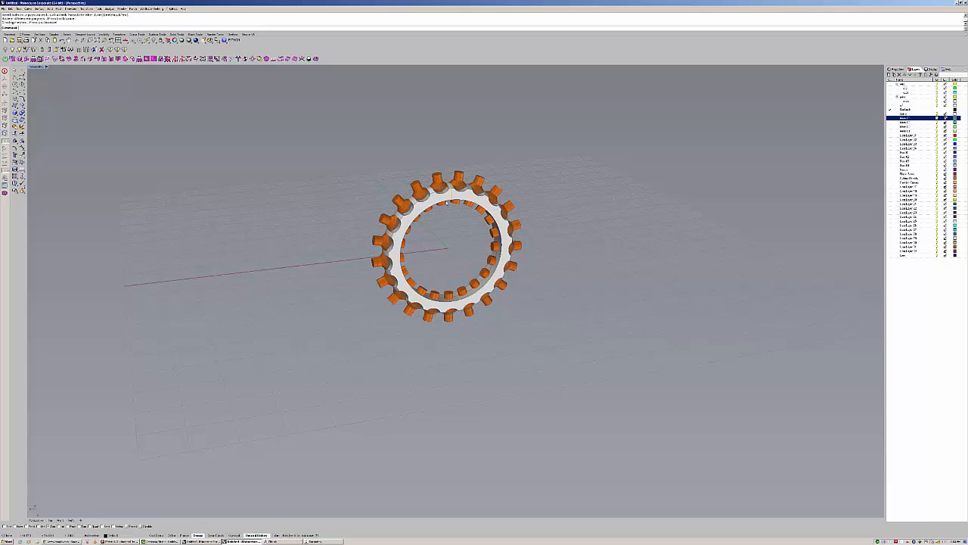
left_click(446, 198)
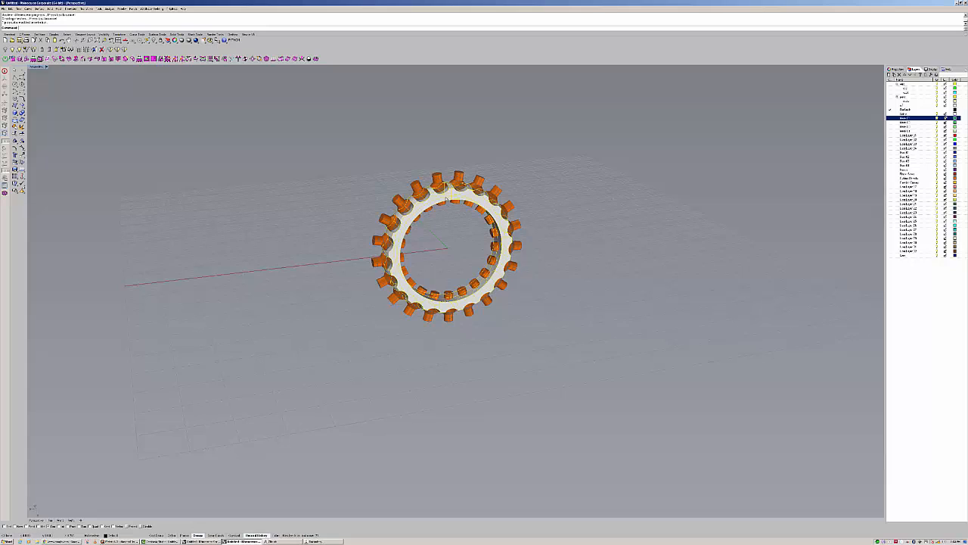
right_click(462, 224)
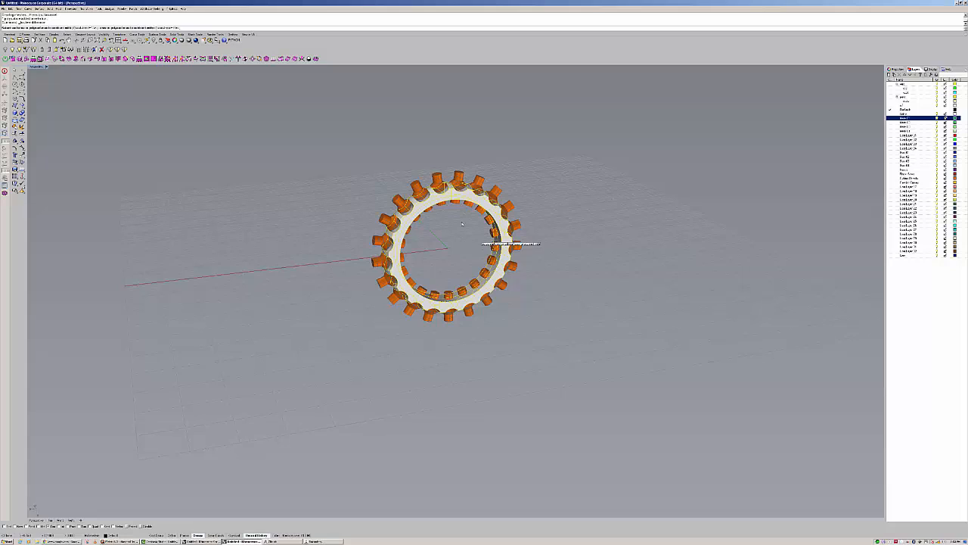
key("Escape")
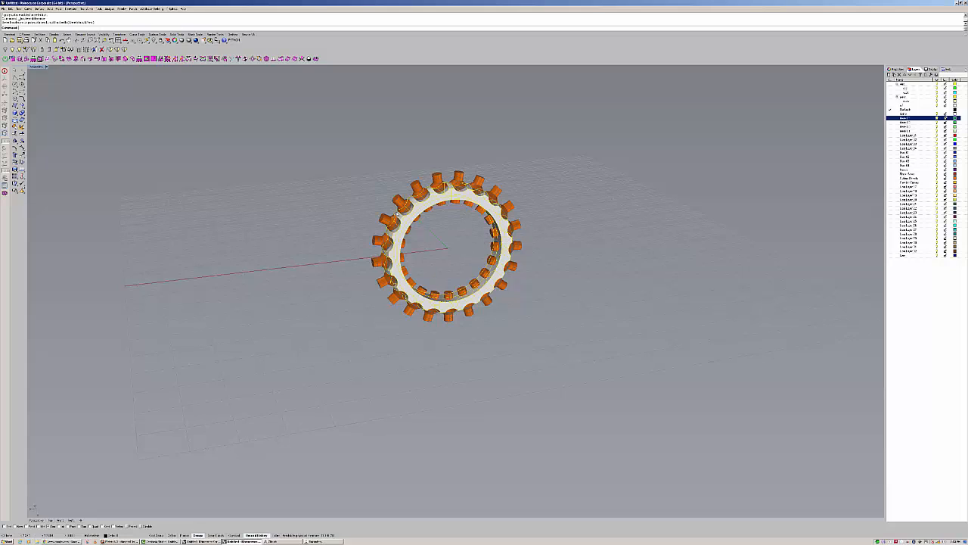
key("Escape")
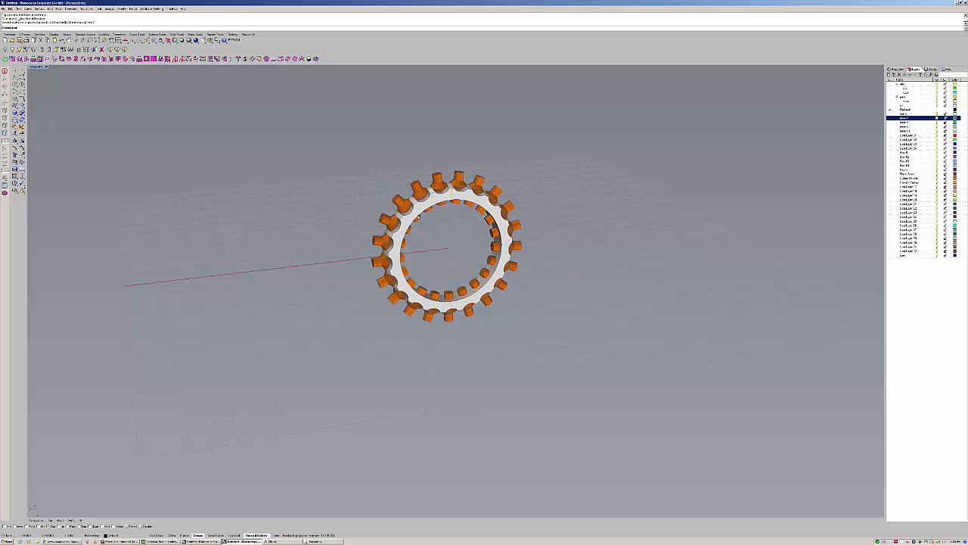
Boolean subtract all the orange gem cutters from the white ring band, selecting every object on the cutters' layer as the cutting set.
right_click(419, 217)
left_click(416, 212)
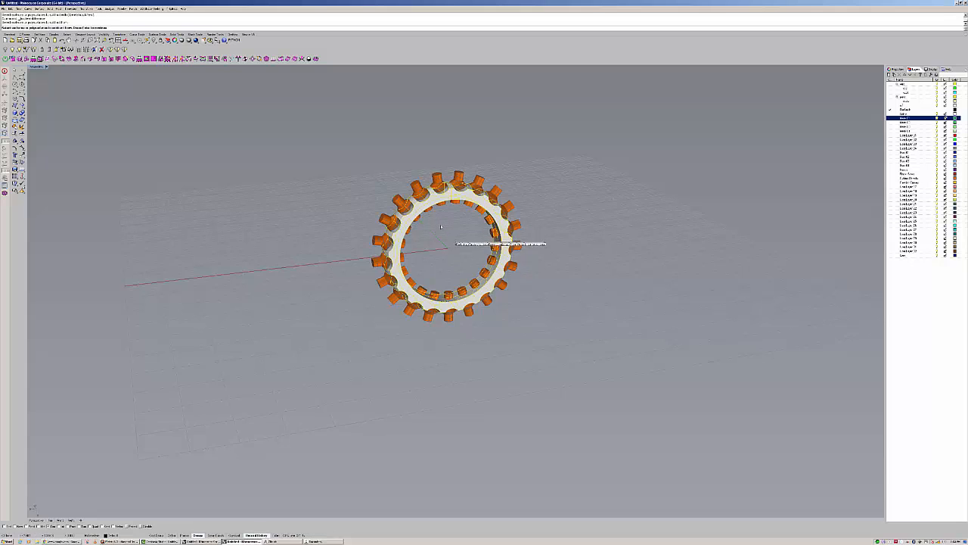
key("Return")
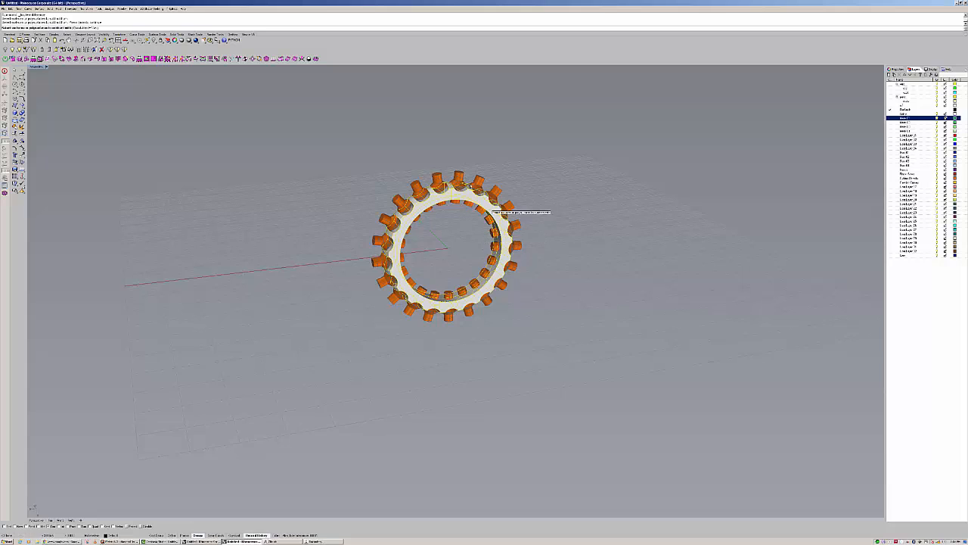
left_click(459, 180)
left_click(479, 181)
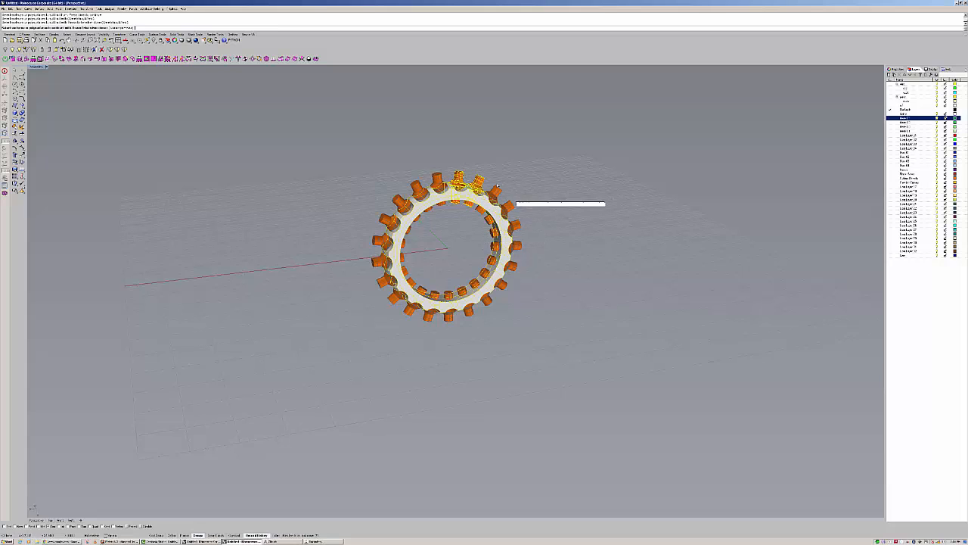
left_click(497, 189)
left_click(511, 205)
left_click(520, 223)
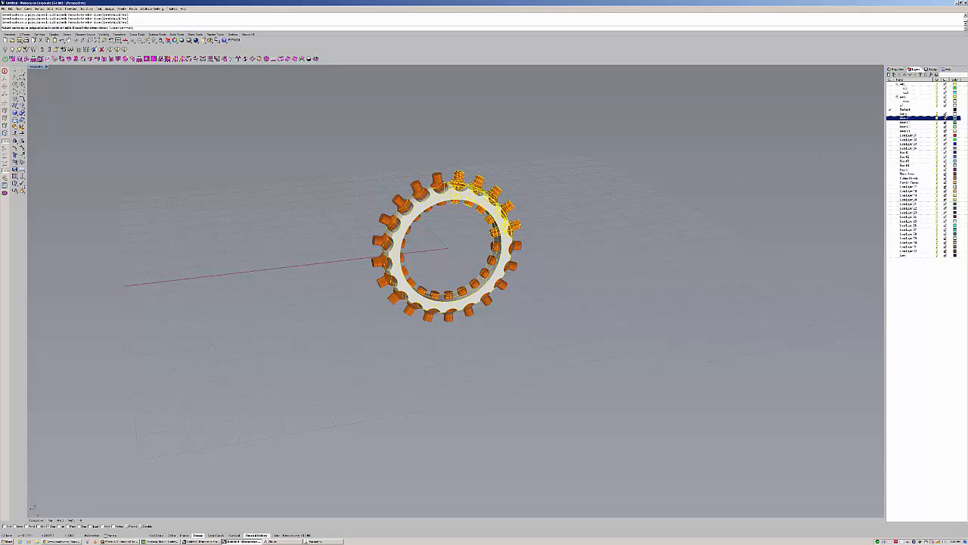
right_click(924, 178)
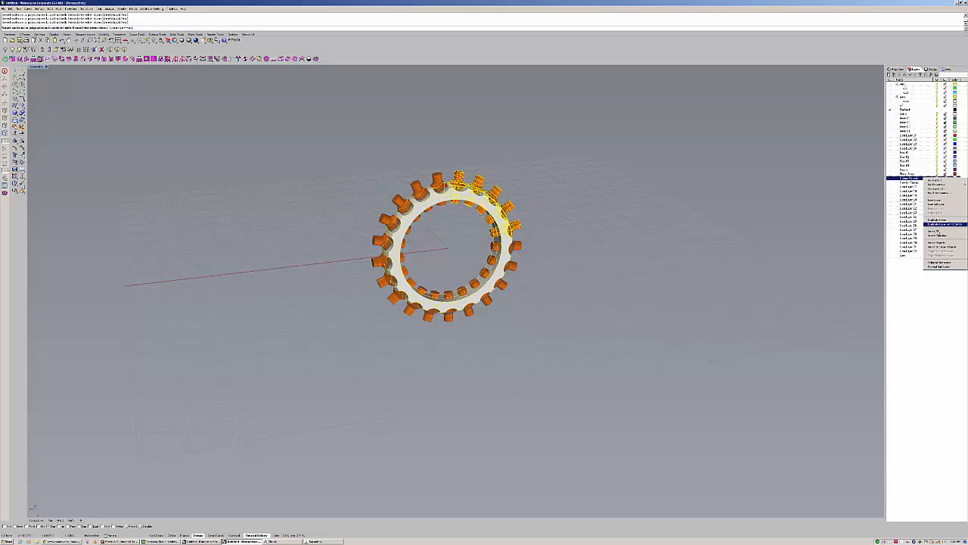
left_click(937, 243)
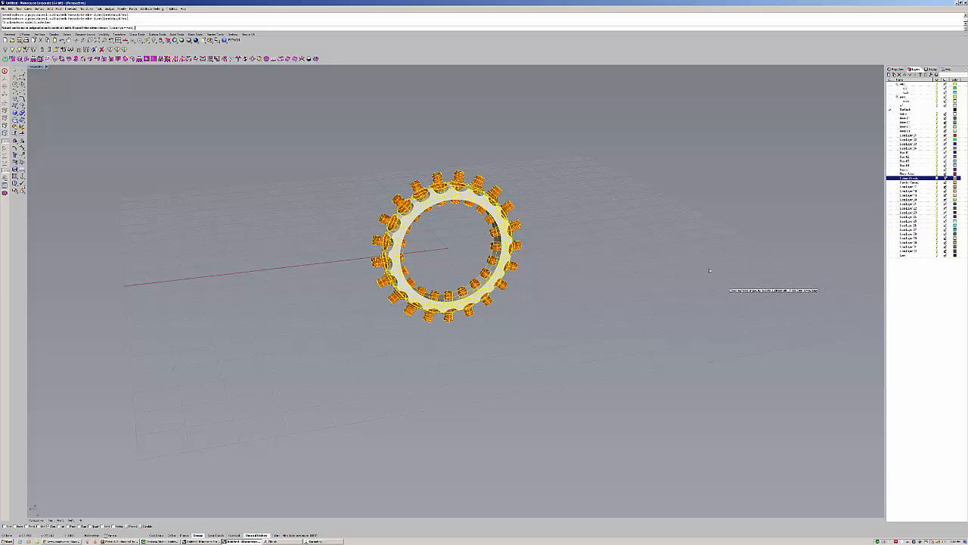
right_click(600, 259)
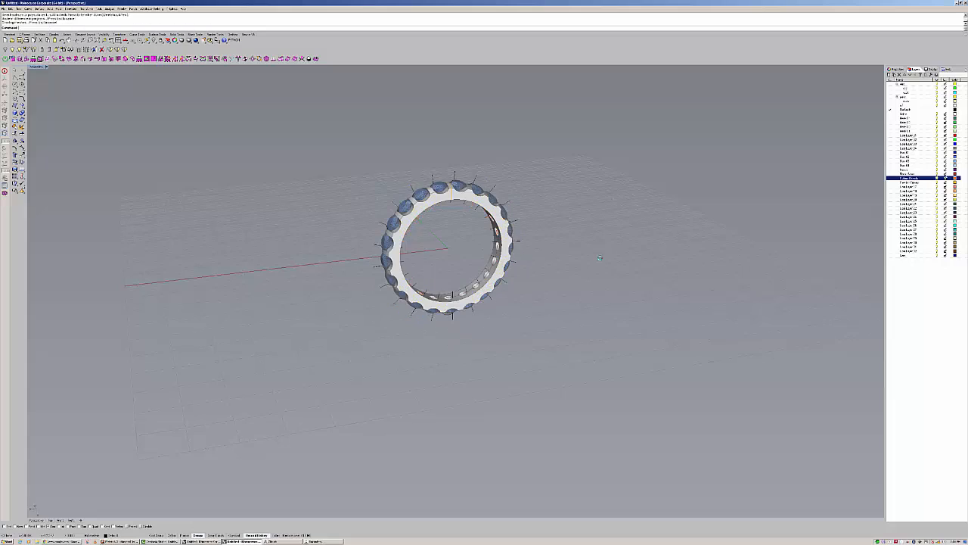
scroll(490, 227, "up", 8)
right_click_drag(492, 226, 514, 229)
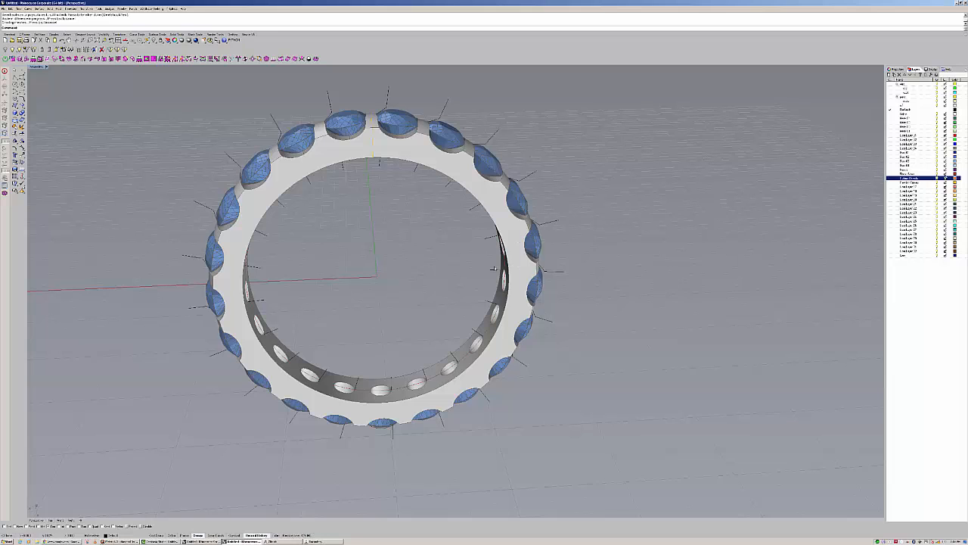
right_click_drag(515, 232, 466, 261)
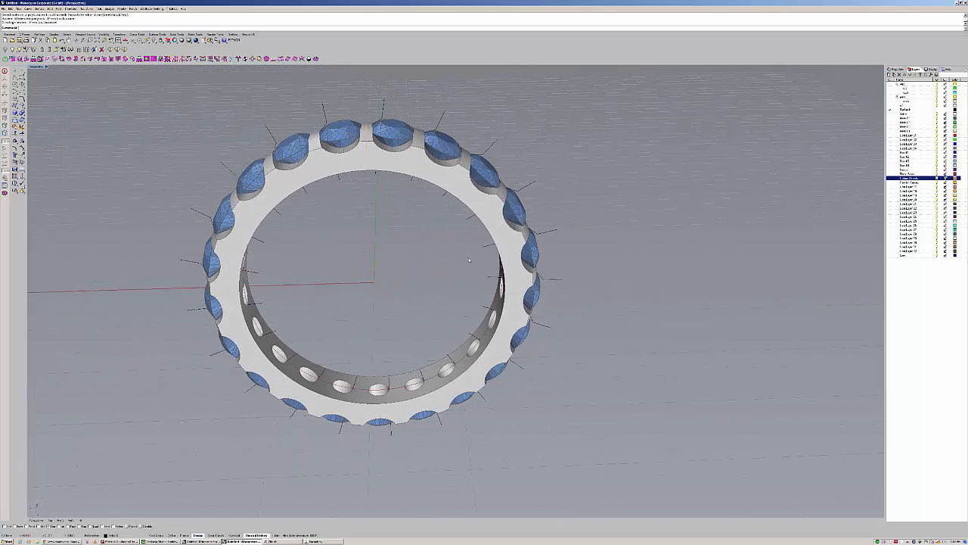
right_click_drag(435, 279, 470, 311)
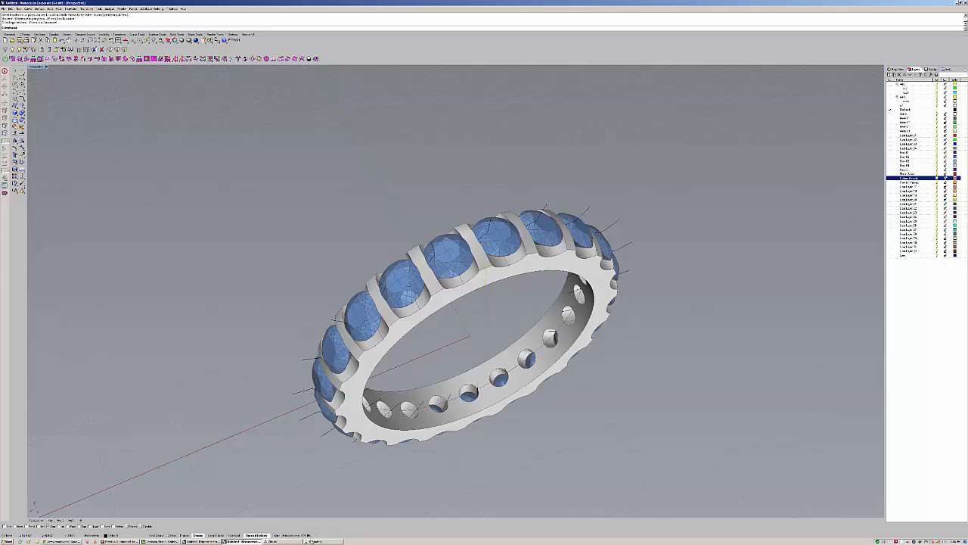
left_click(317, 542)
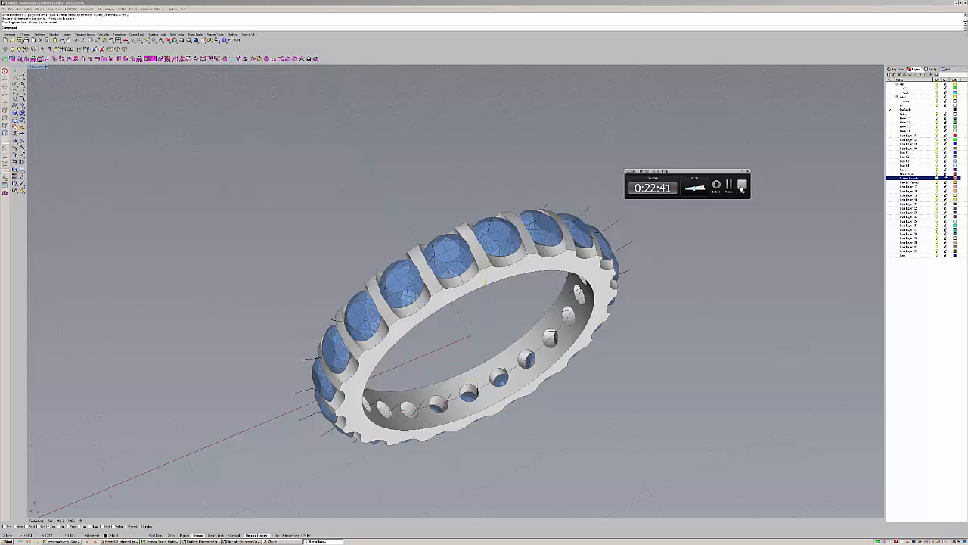